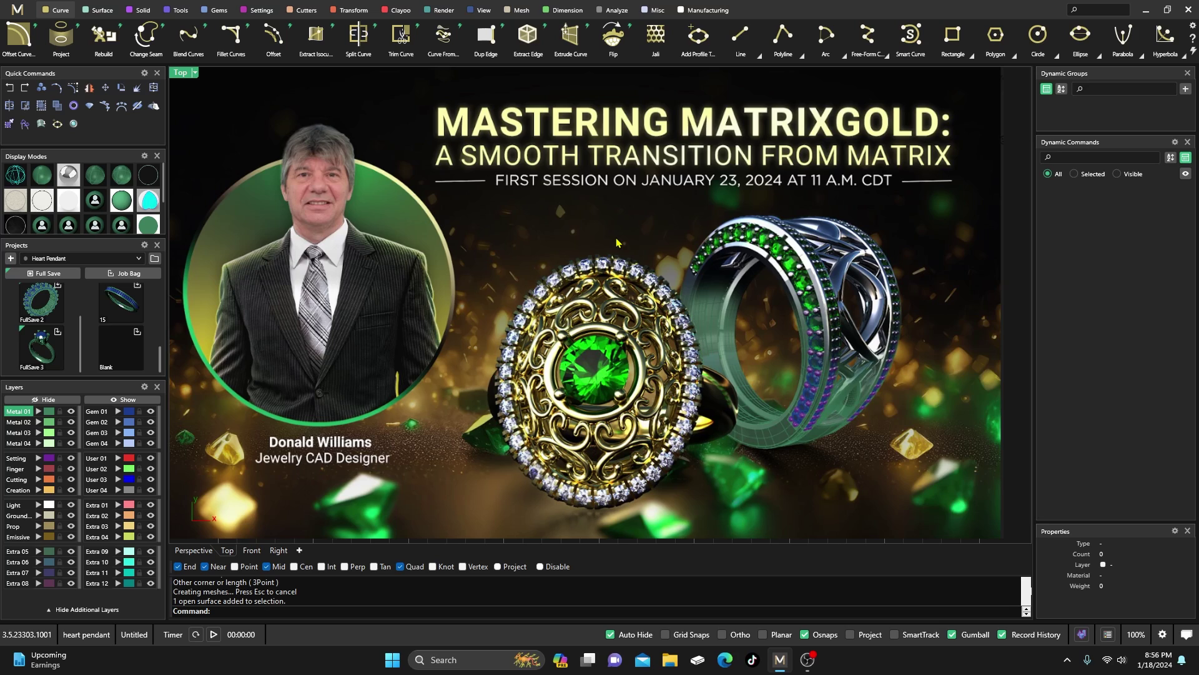
# Delete the banner picture surface from the Top view.
pyautogui.scroll(-2, 617, 242)
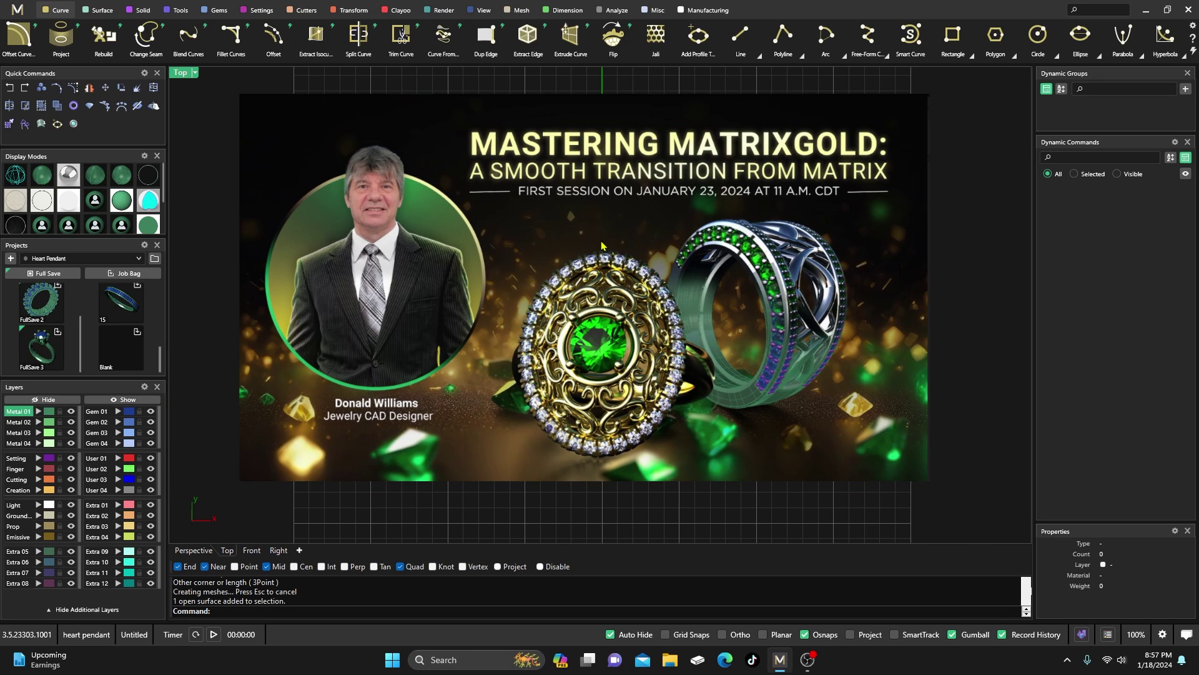
pyautogui.click(601, 245)
pyautogui.press('Delete')
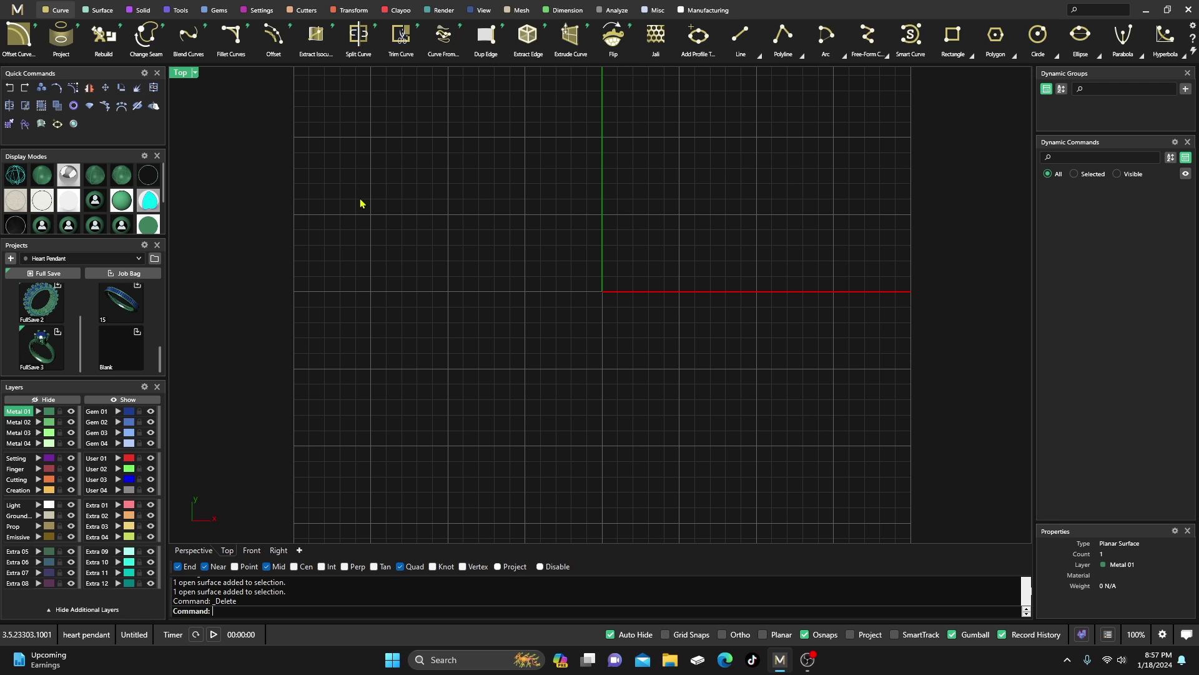
# Create a US size 7 ring rail and show all four views.
pyautogui.click(180, 14)
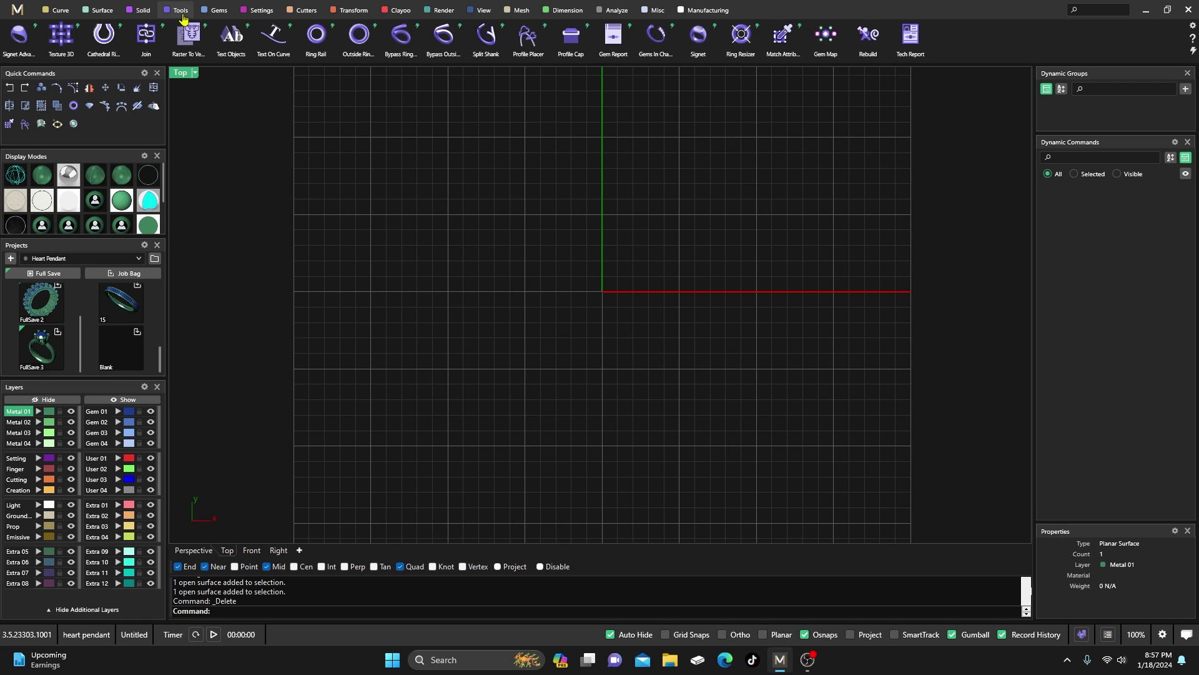
pyautogui.click(316, 36)
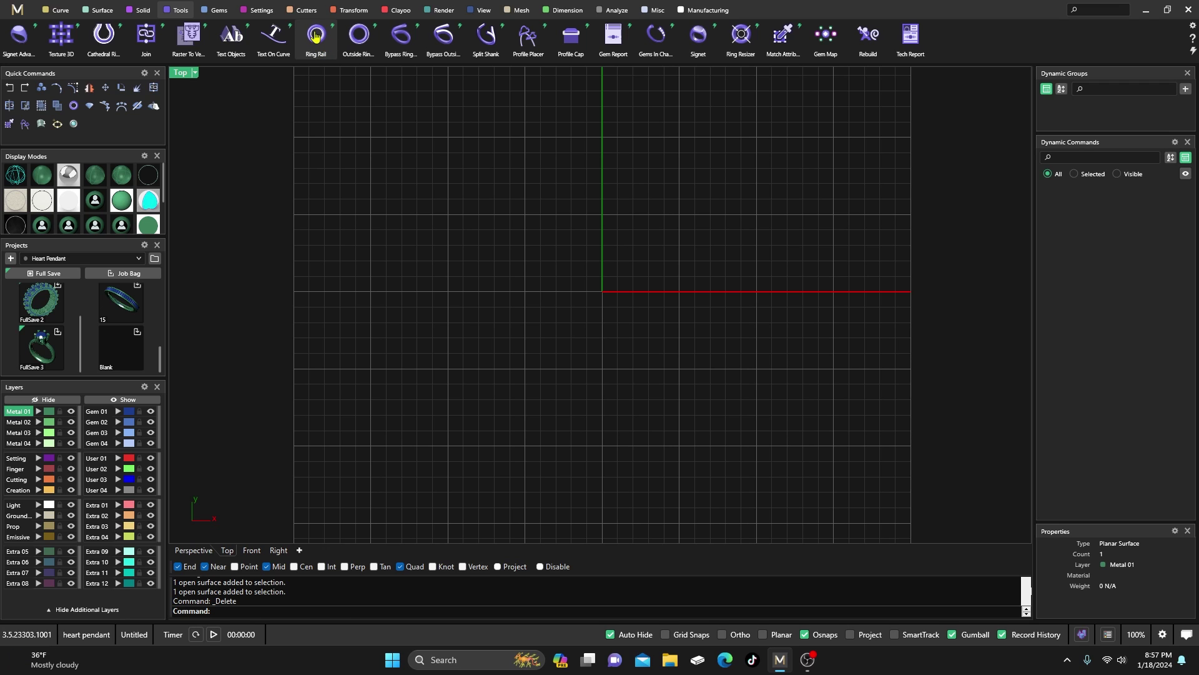
pyautogui.doubleClick(181, 73)
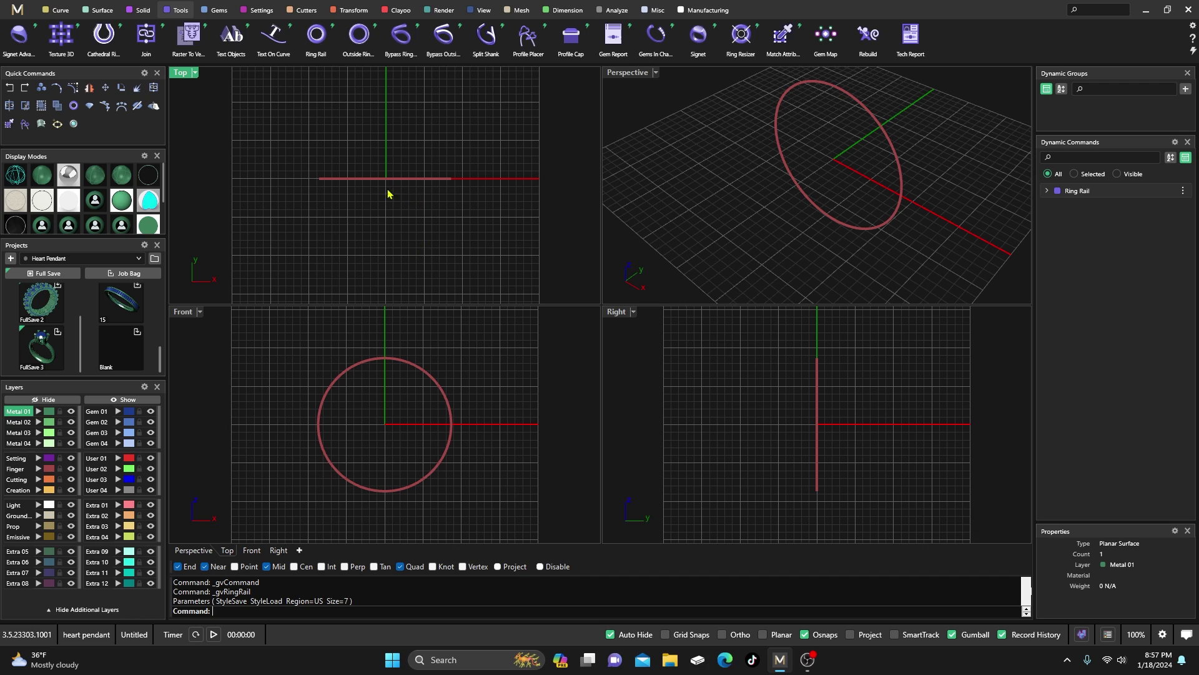
# Place a 6.5 mm round diamond above the top of the ring rail with a Z offset of 6.1.
pyautogui.click(397, 359)
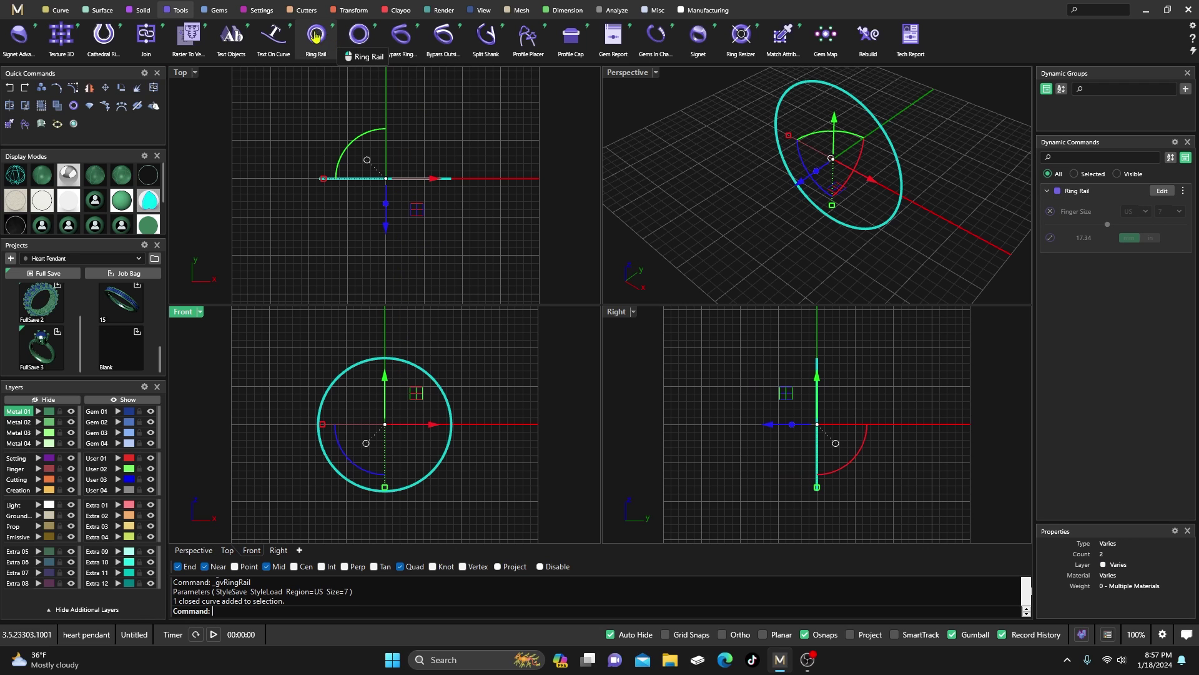
pyautogui.click(219, 10)
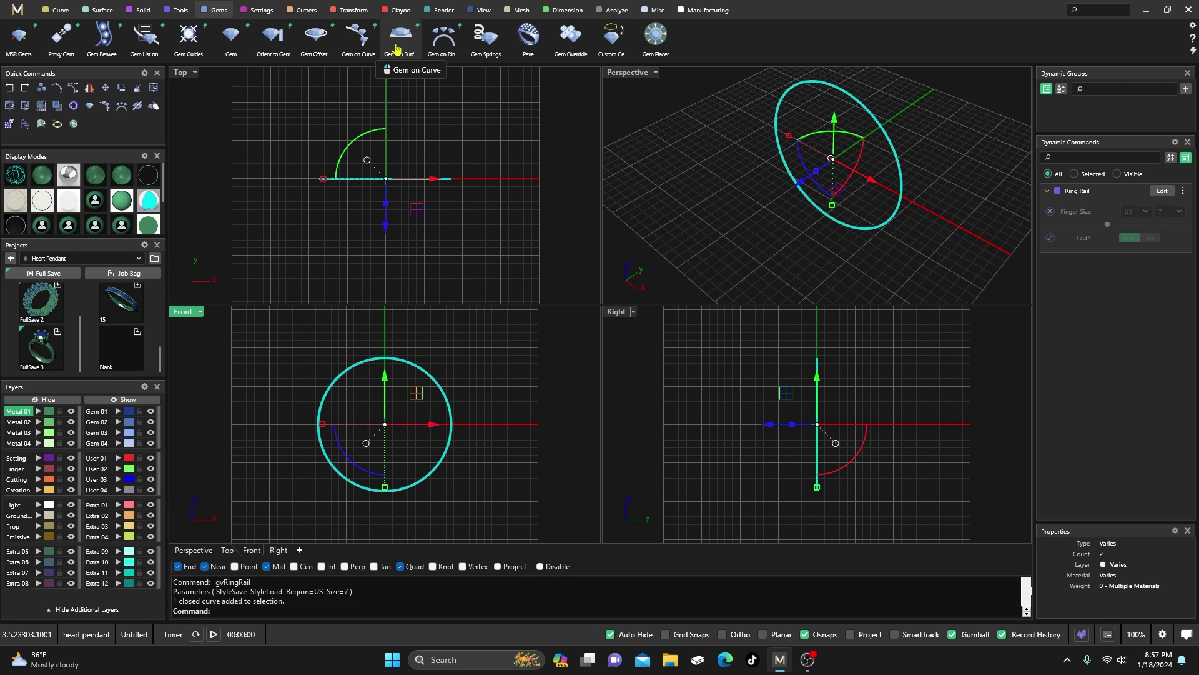
pyautogui.click(441, 38)
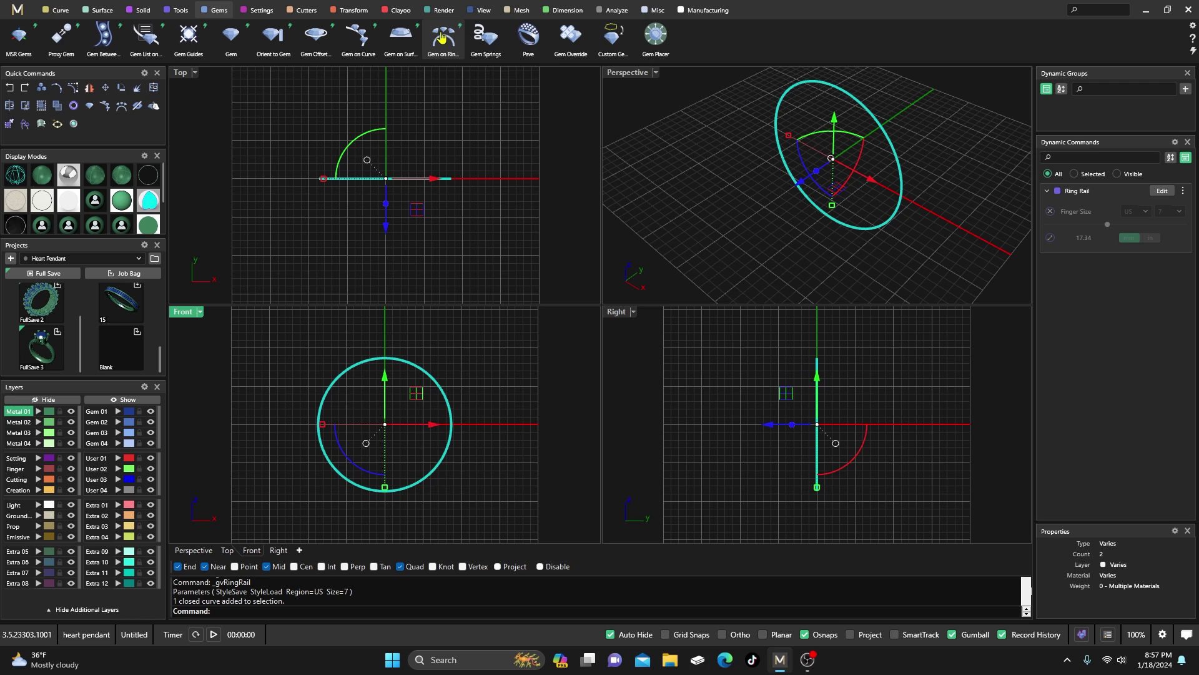
pyautogui.moveTo(429, 374); pyautogui.dragTo(404, 455, button='right')
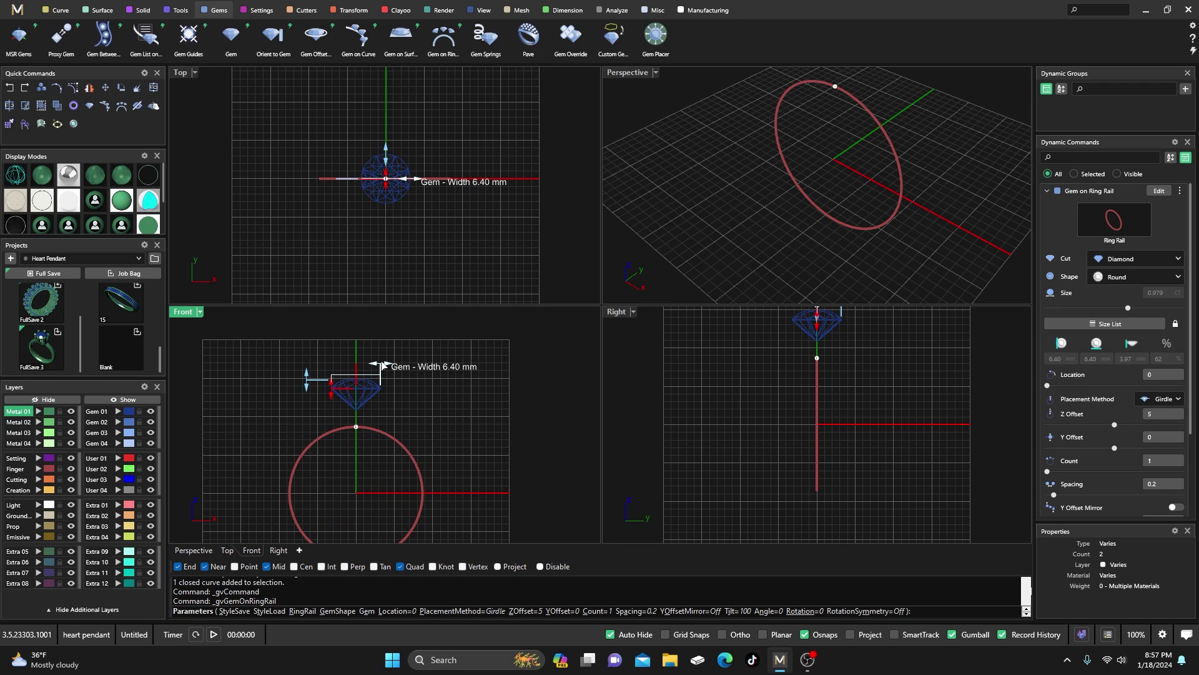
pyautogui.moveTo(384, 364); pyautogui.dragTo(336, 384)
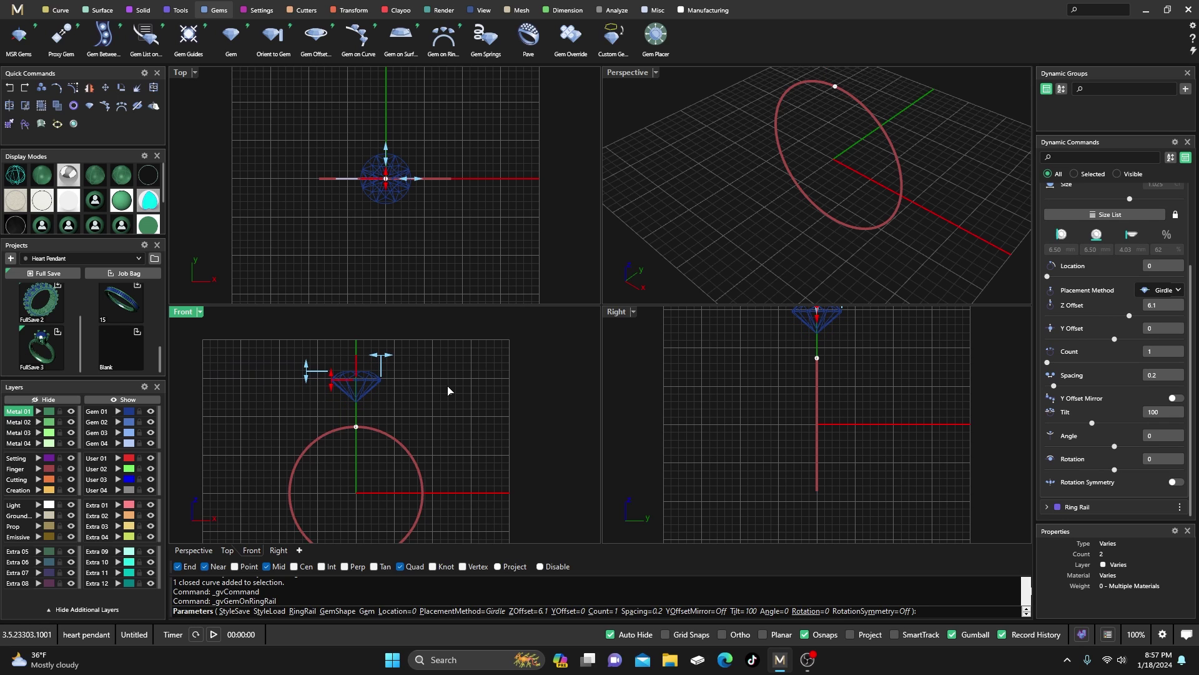
pyautogui.moveTo(468, 399); pyautogui.dragTo(494, 405, button='right')
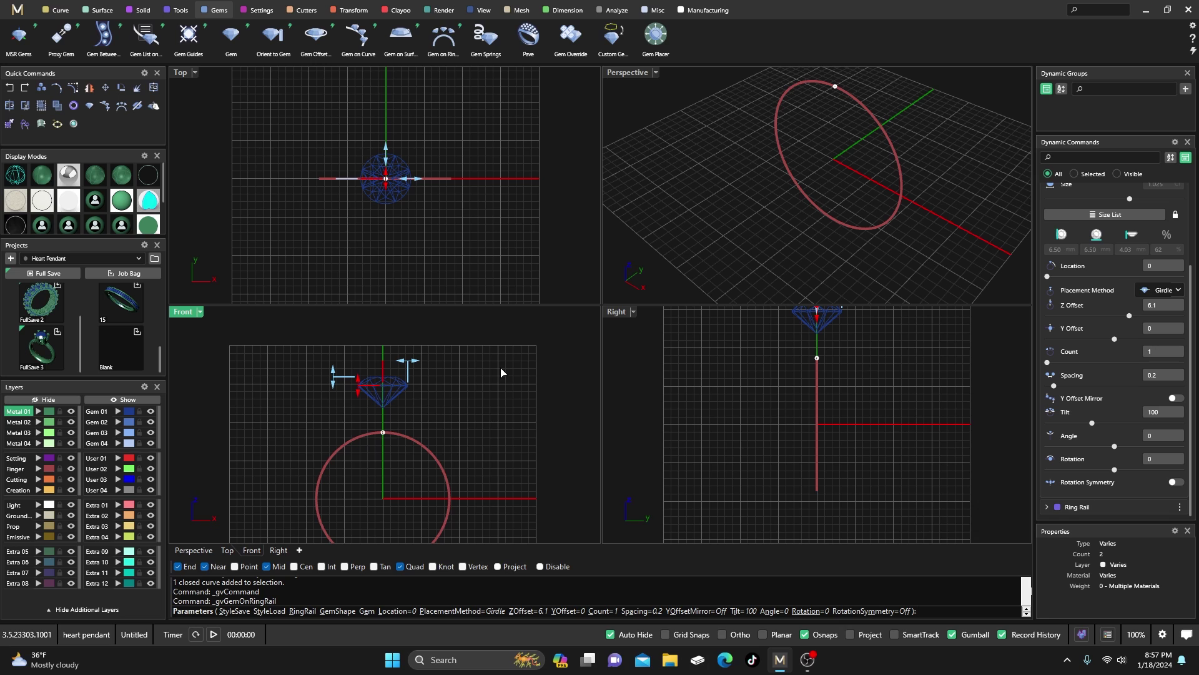
pyautogui.press('Return')
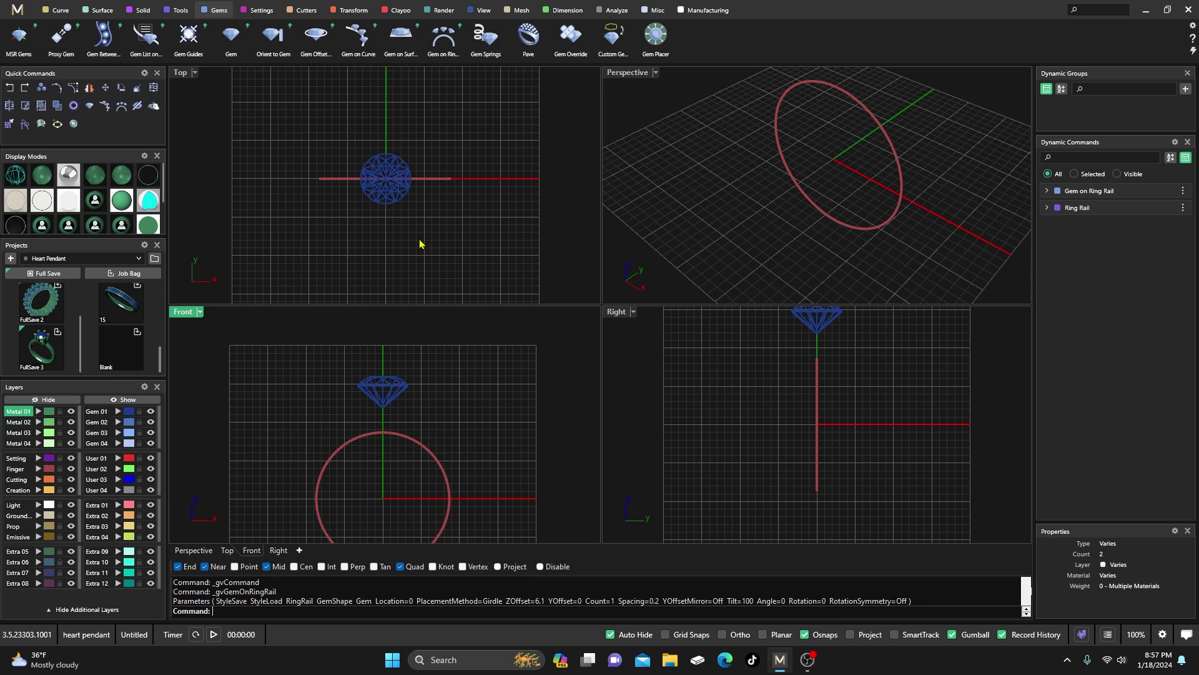
# Add four-prong gem guides to the diamond with girdle spacing 0.3 and placement 1.
pyautogui.click(395, 201)
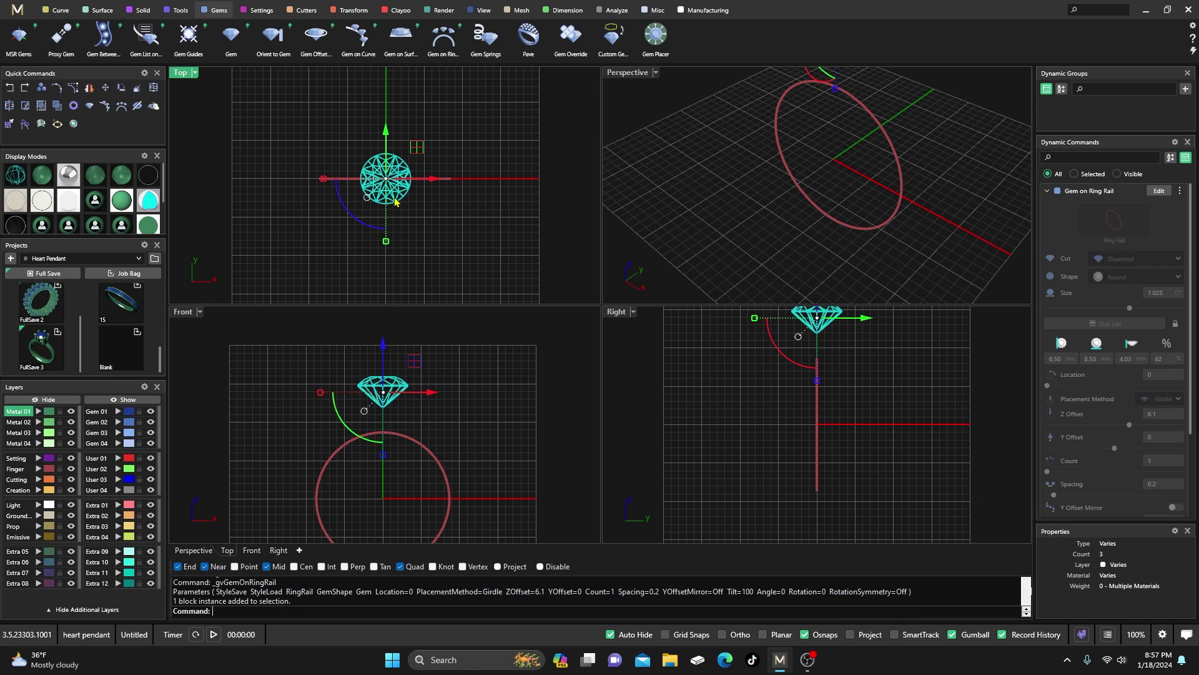
pyautogui.click(188, 36)
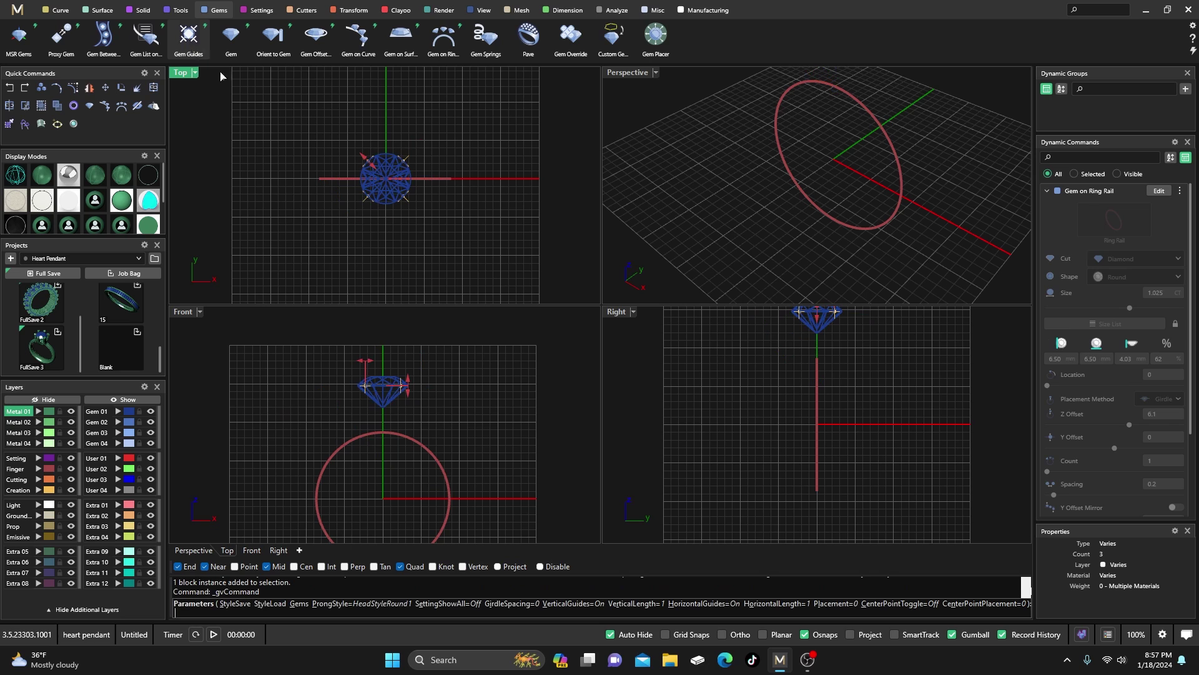
pyautogui.scroll(5, 353, 163)
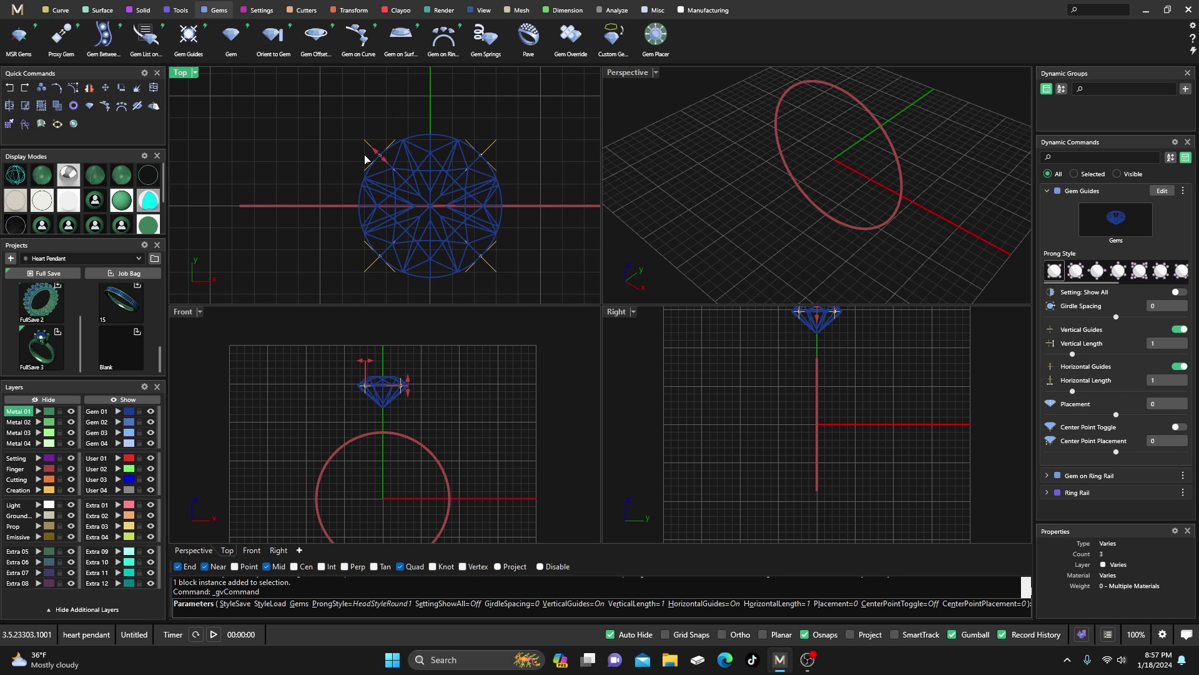
pyautogui.moveTo(378, 159); pyautogui.dragTo(375, 151)
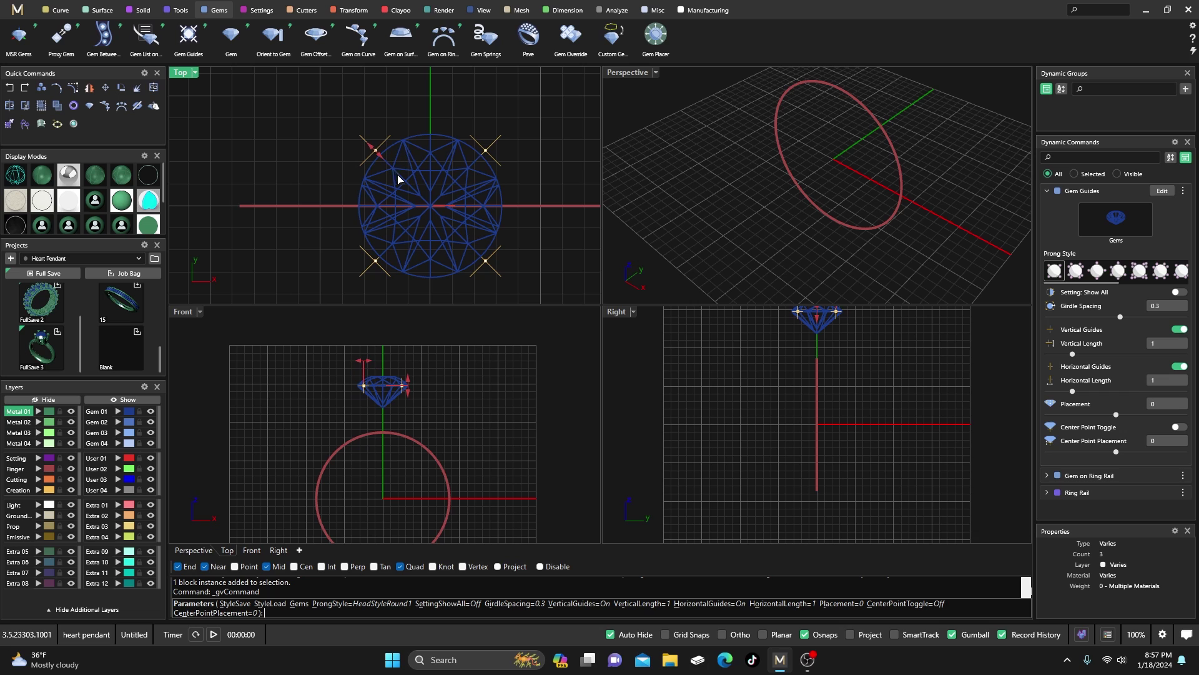
pyautogui.scroll(3, 393, 386)
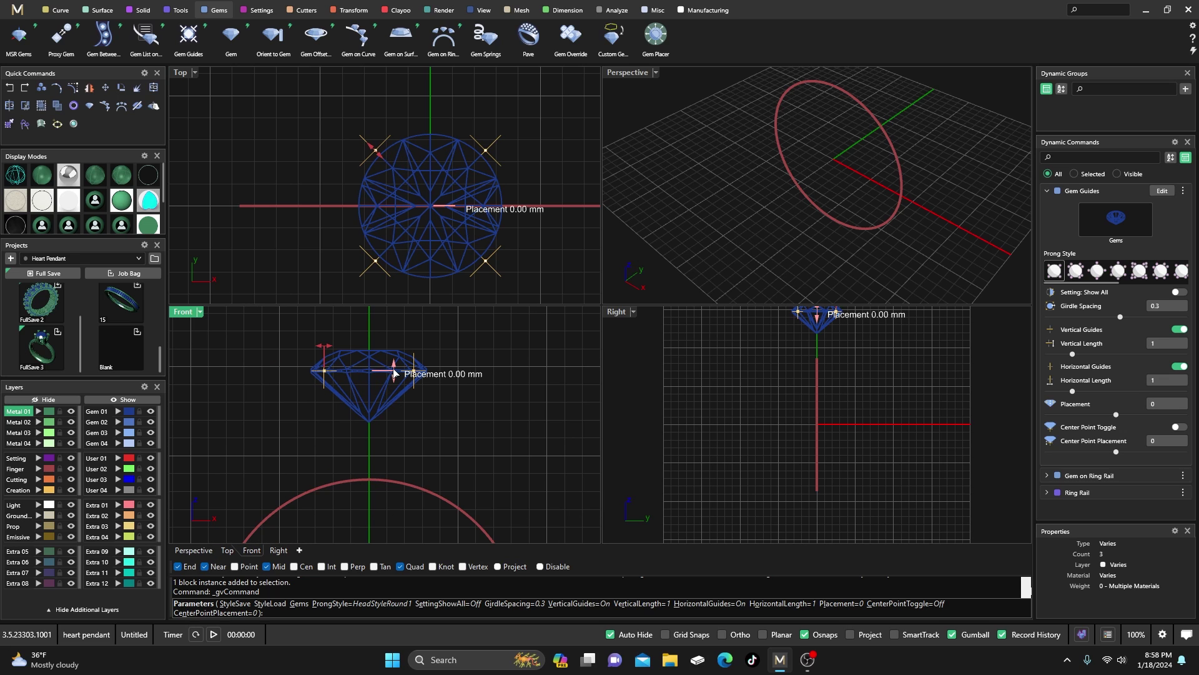
pyautogui.moveTo(394, 374); pyautogui.dragTo(395, 359)
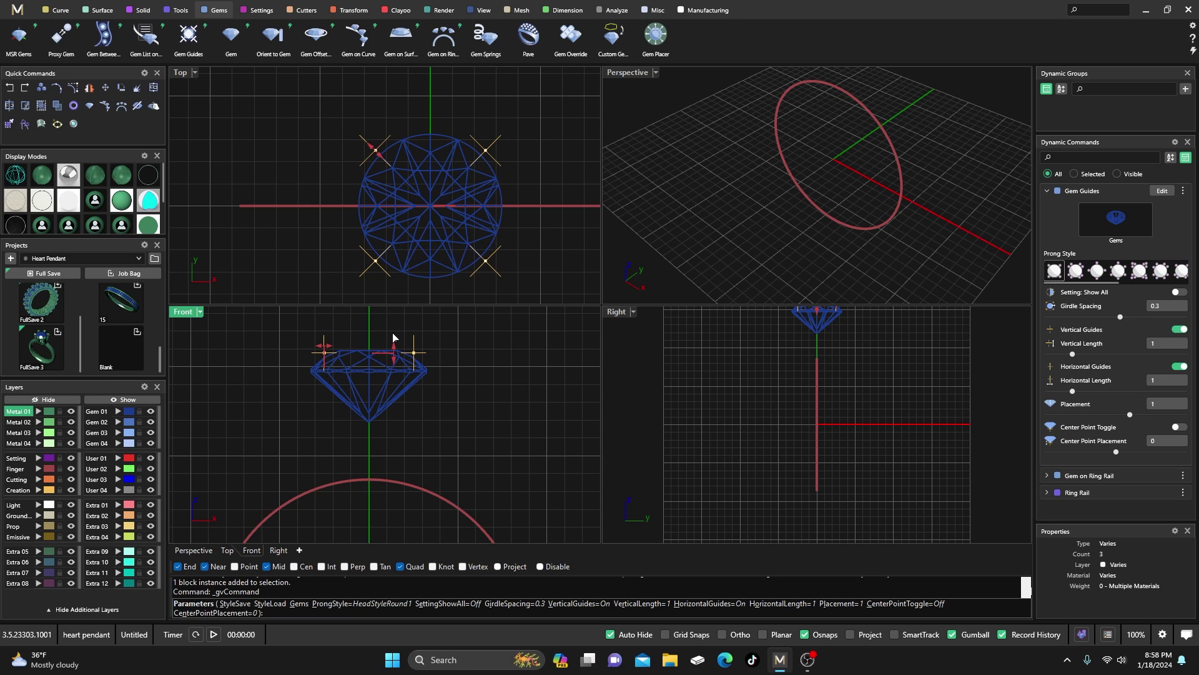
pyautogui.press('Return')
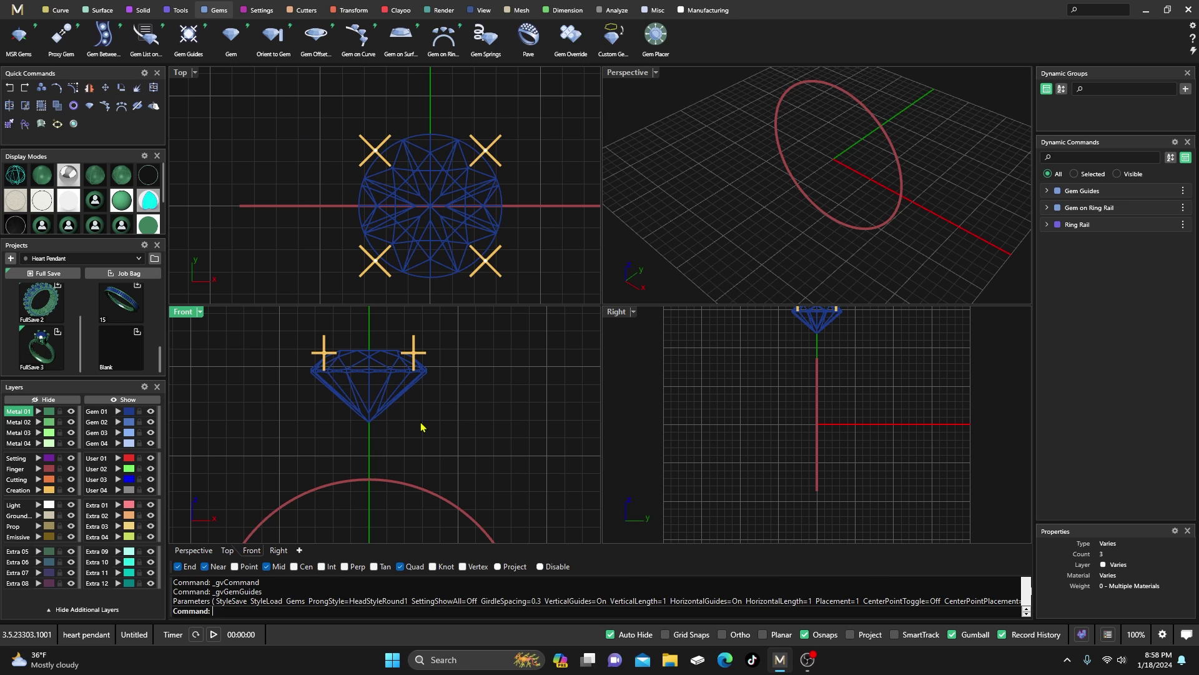
# Place a profile on the ring rail at position 0.08 using shank library shape 02.
pyautogui.scroll(-3, 422, 420)
pyautogui.click(437, 456)
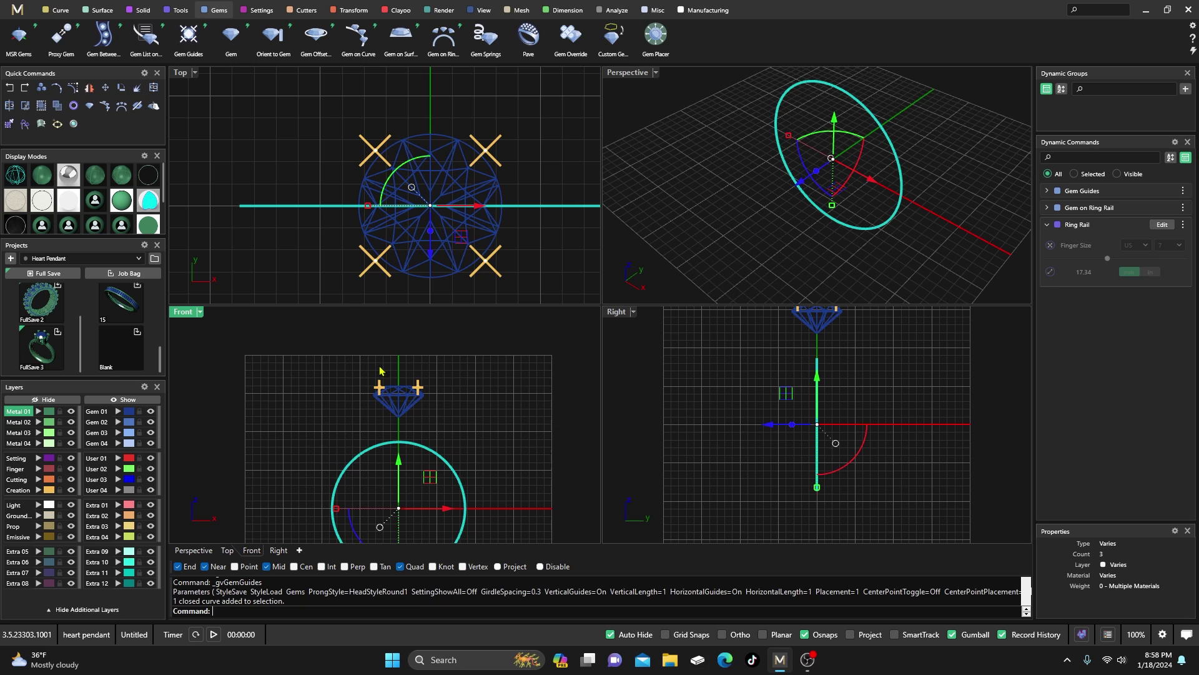
pyautogui.click(181, 11)
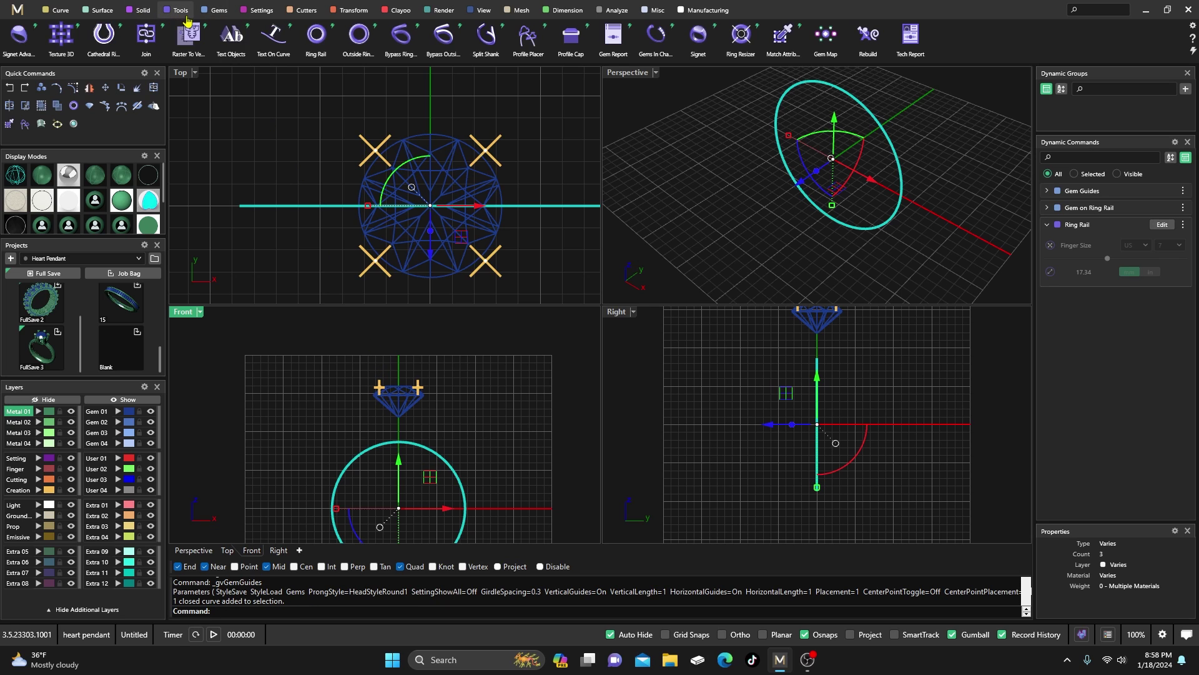
pyautogui.click(538, 60)
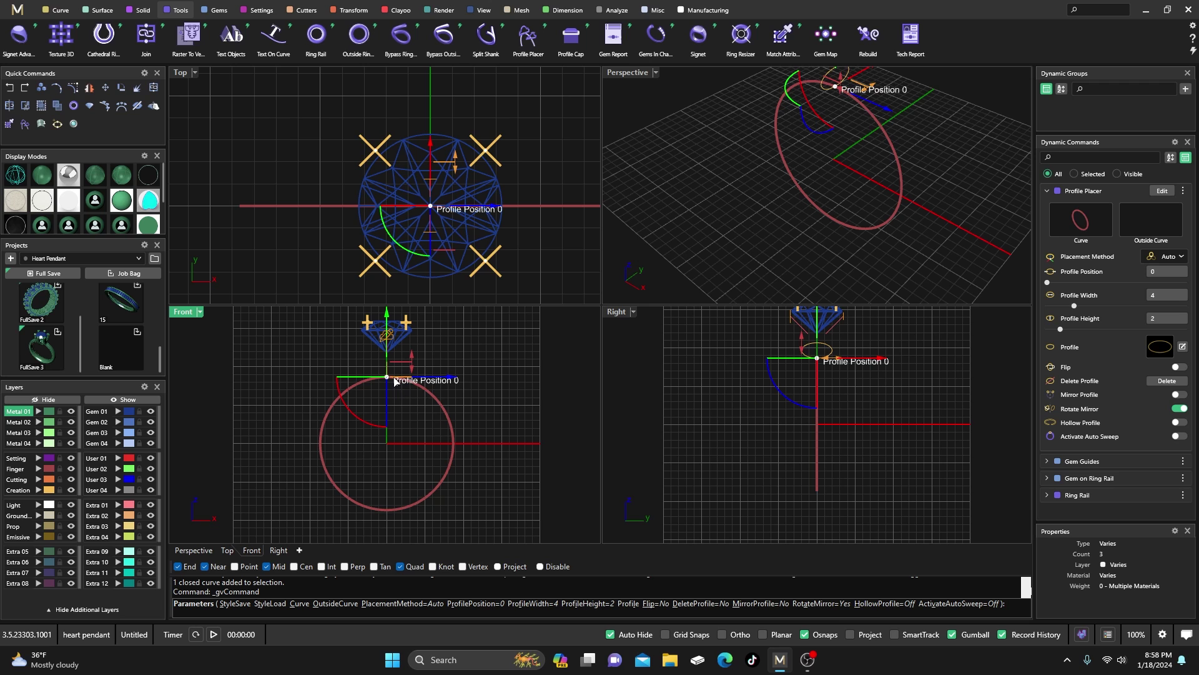
pyautogui.moveTo(387, 379); pyautogui.dragTo(422, 383)
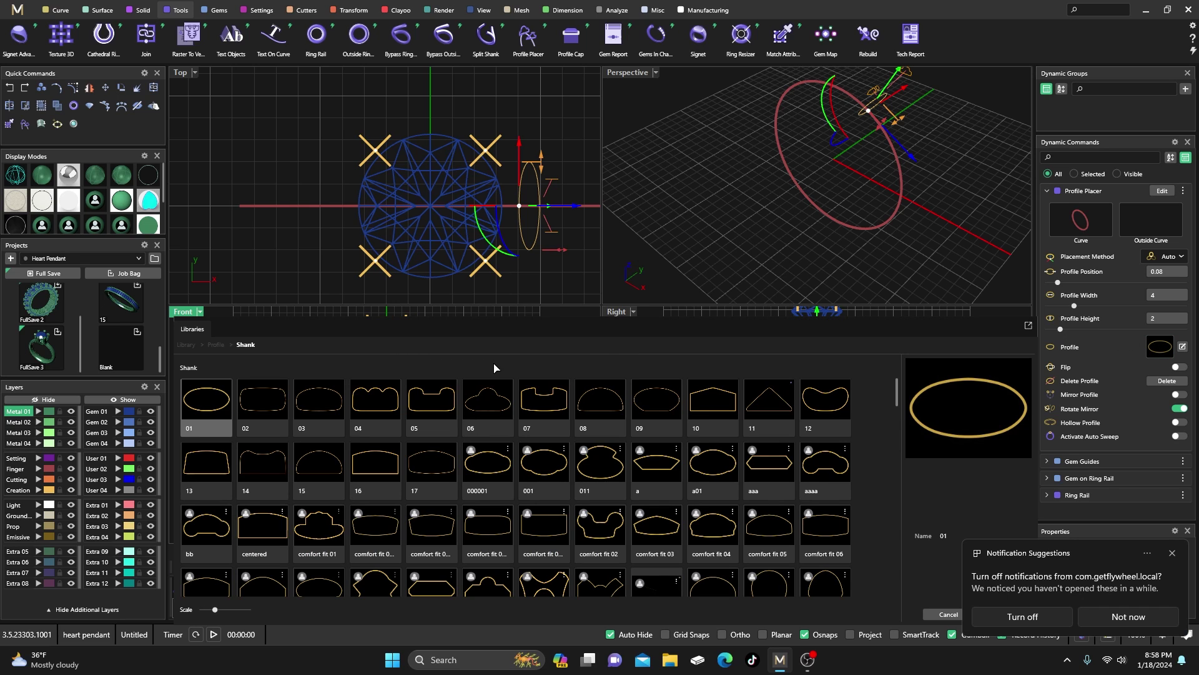
pyautogui.click(1173, 554)
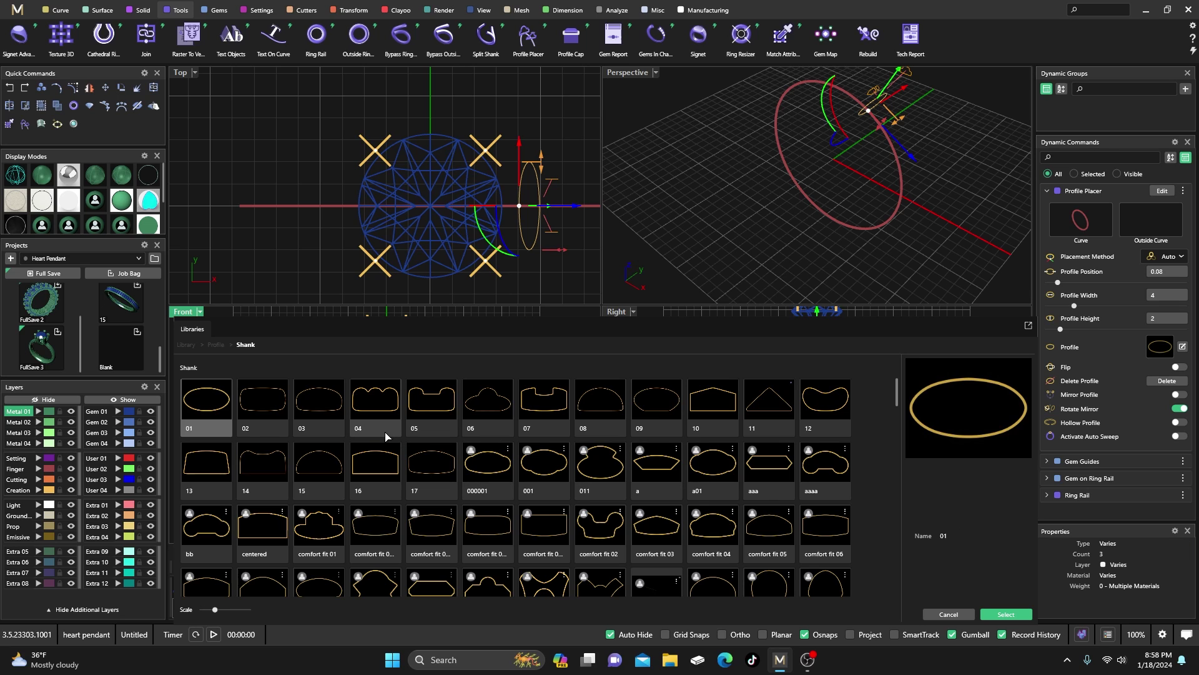
pyautogui.doubleClick(276, 405)
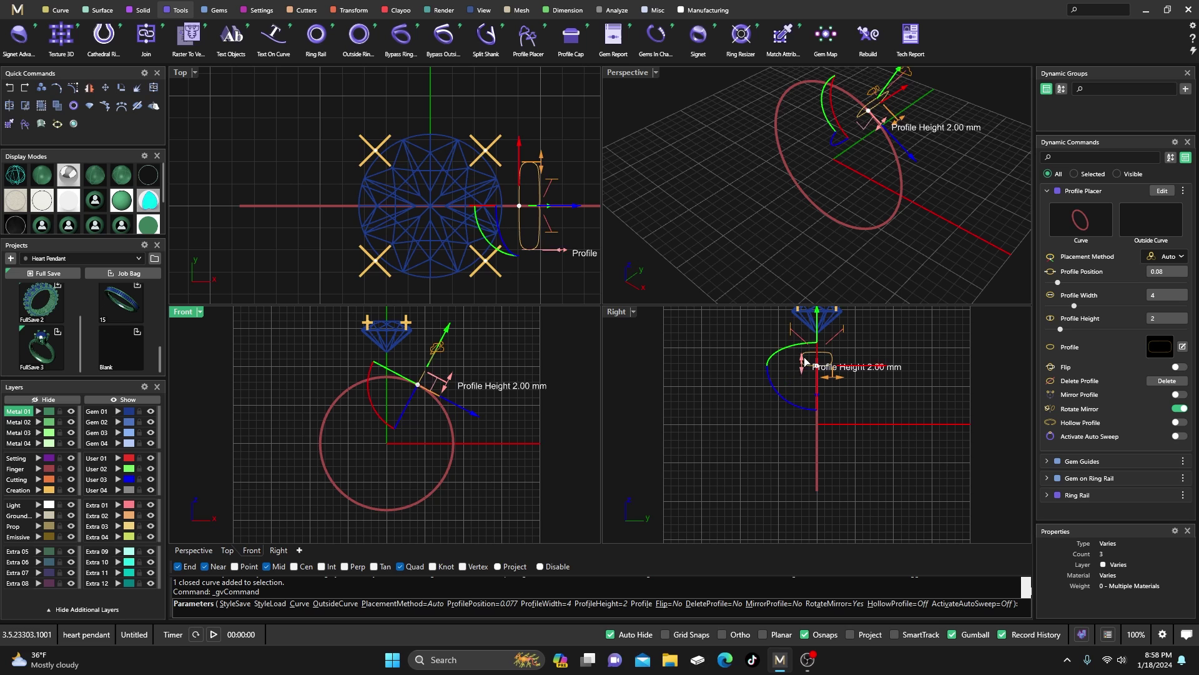
# Set the shank profile's width and height to 2.2 mm each and finish placing it.
pyautogui.scroll(4, 825, 353)
pyautogui.scroll(2, 837, 386)
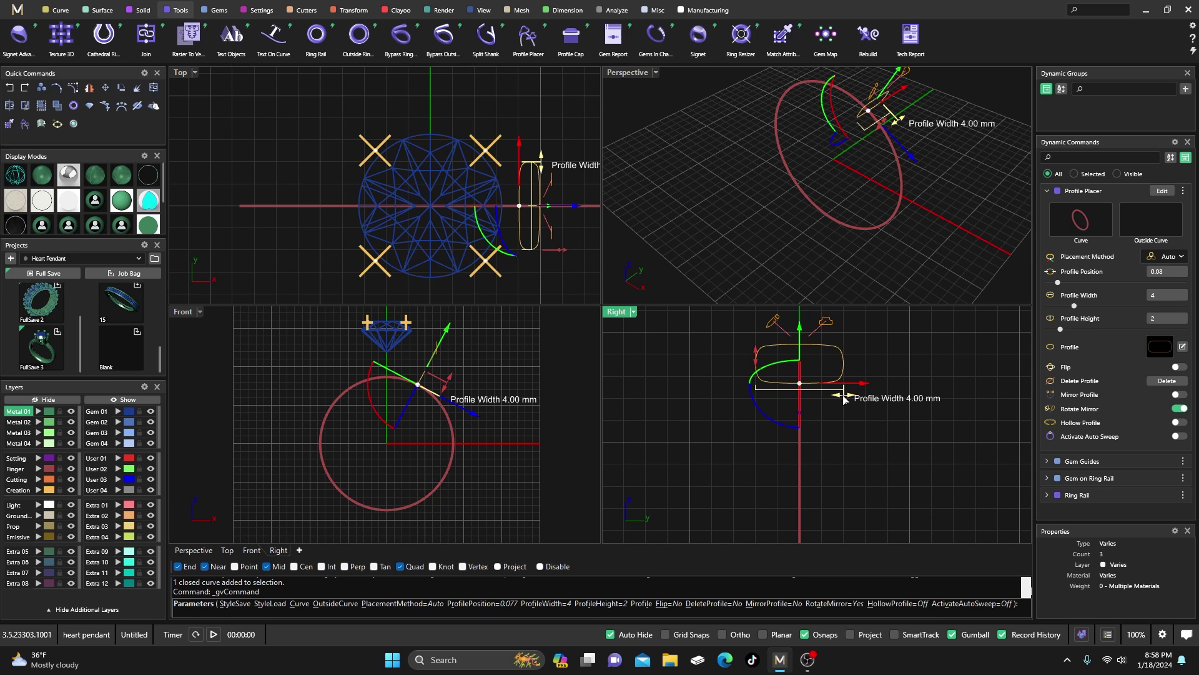
pyautogui.moveTo(843, 398); pyautogui.dragTo(778, 354)
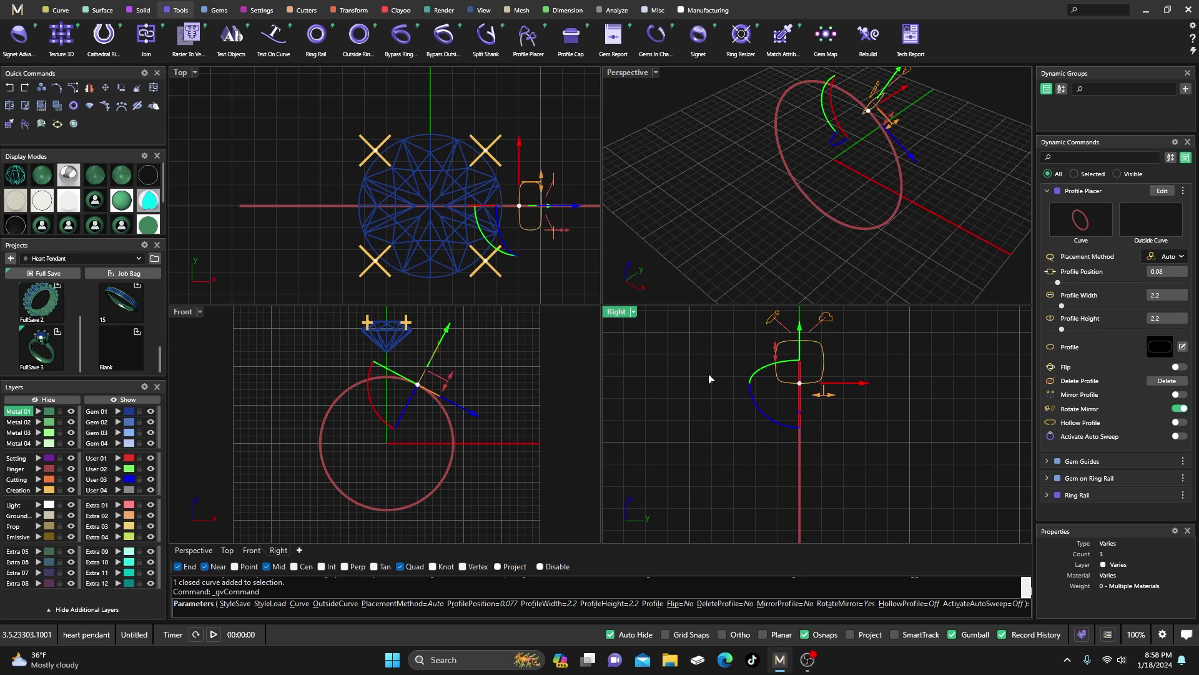
pyautogui.press('Return')
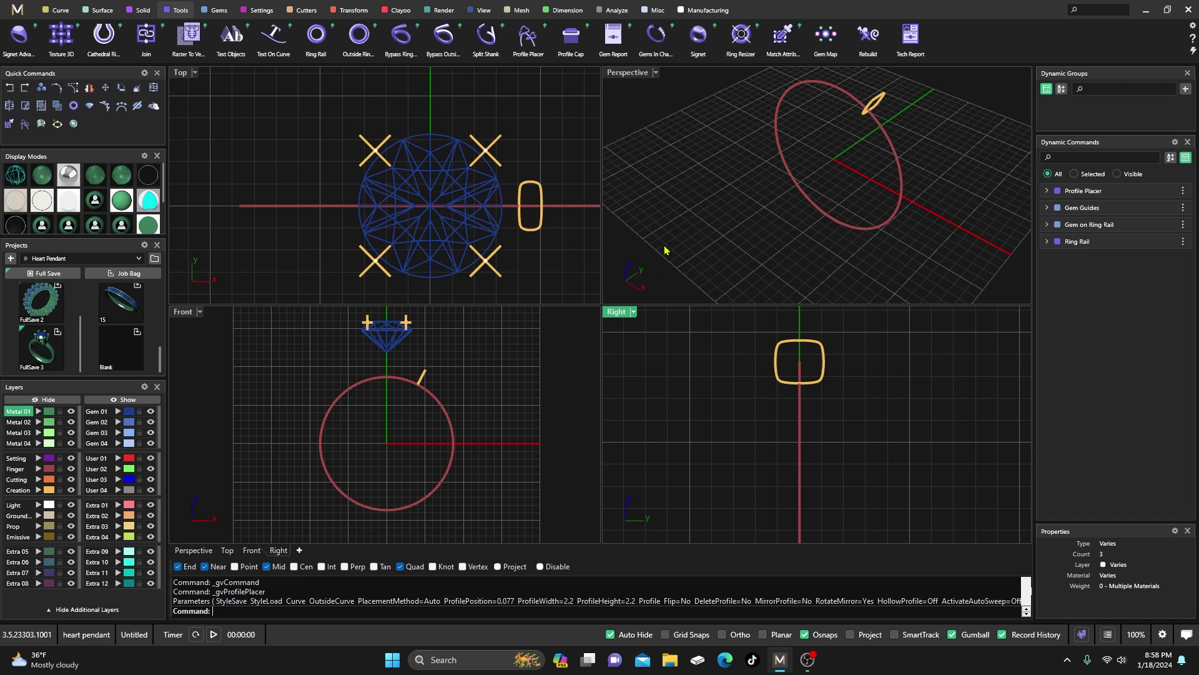
# Change the diamond's gem guides to the fourth round prong style, which has six prongs, and finish editing.
pyautogui.doubleClick(629, 74)
pyautogui.scroll(-5, 648, 335)
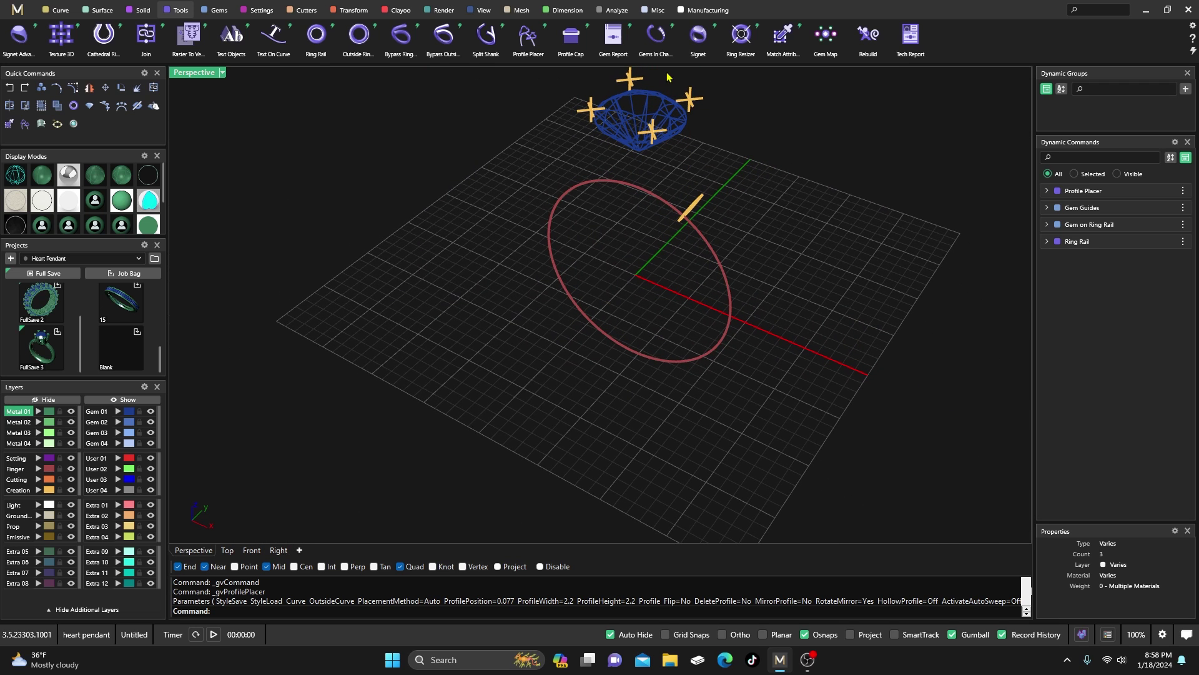
pyautogui.click(687, 99)
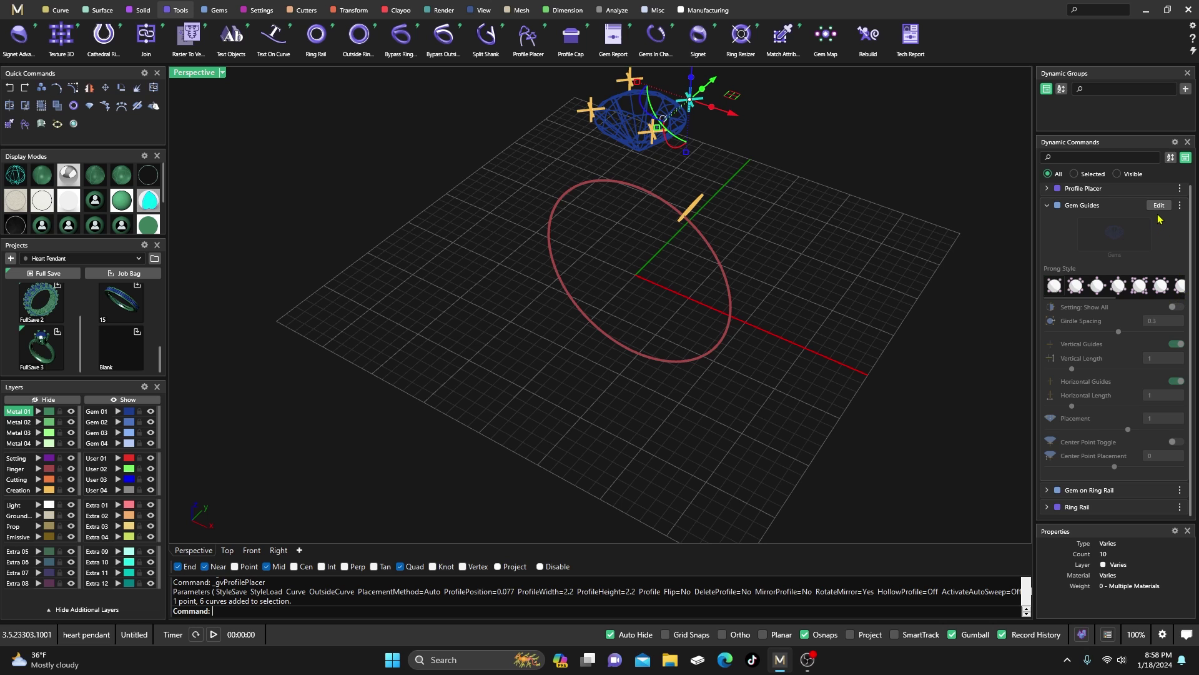
pyautogui.click(1158, 205)
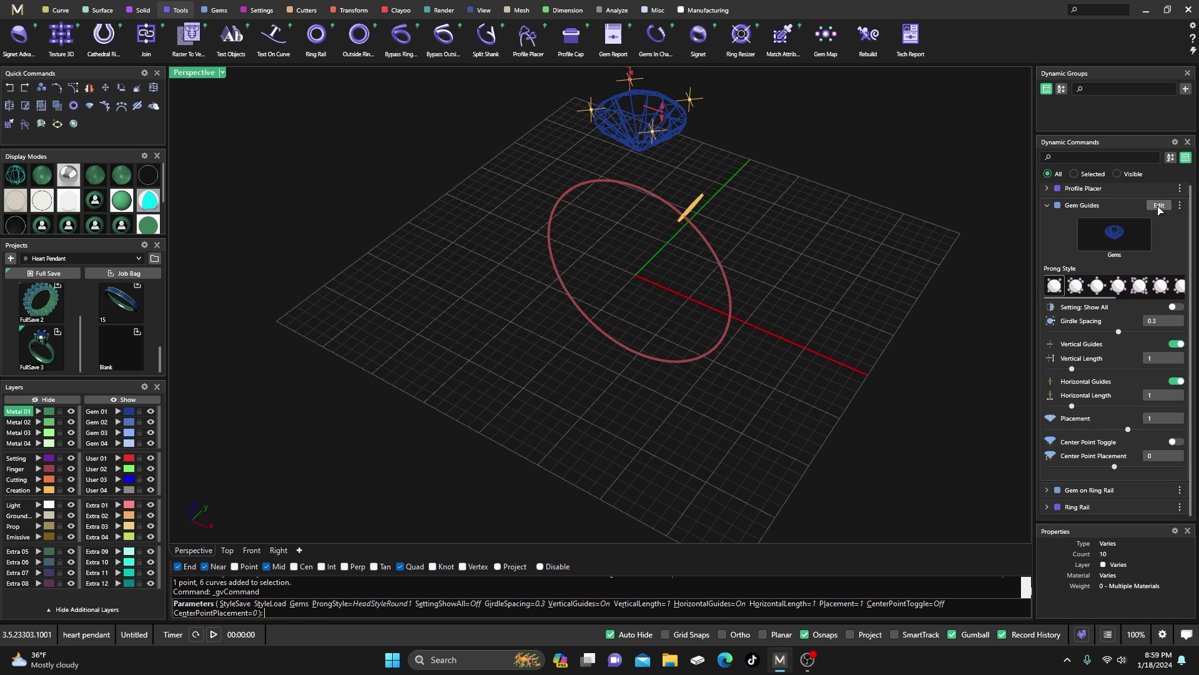
pyautogui.click(1119, 286)
pyautogui.scroll(-3, 514, 327)
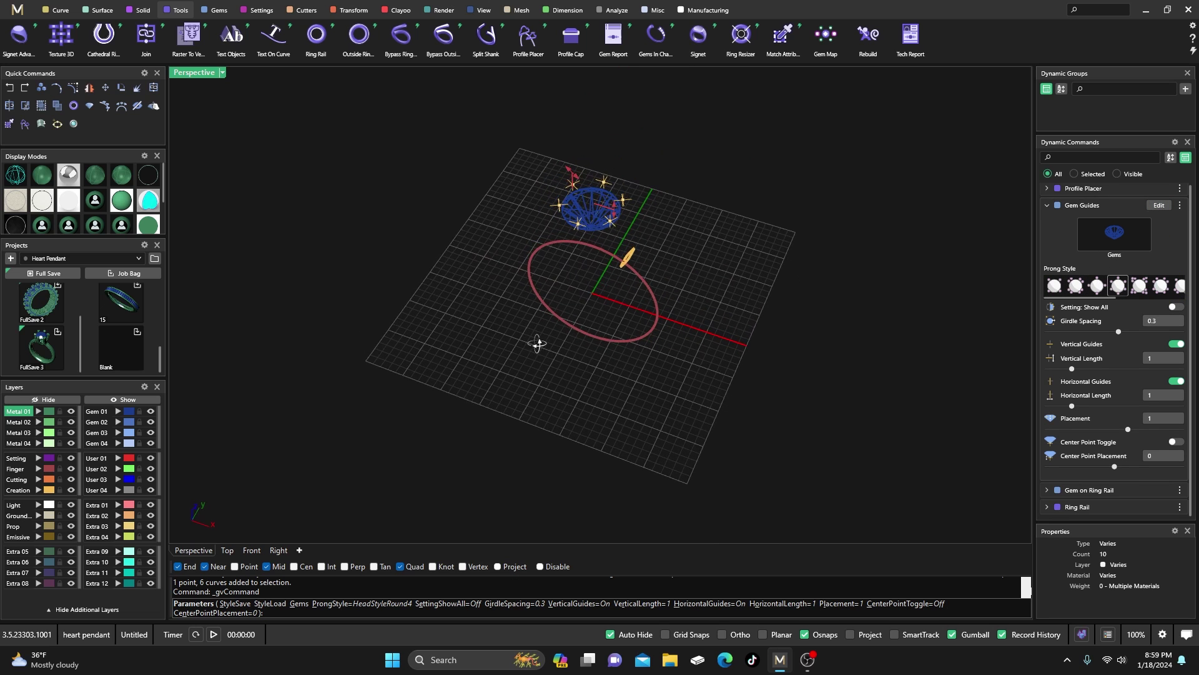
pyautogui.moveTo(537, 342); pyautogui.dragTo(549, 266, button='right')
pyautogui.scroll(-3, 566, 264)
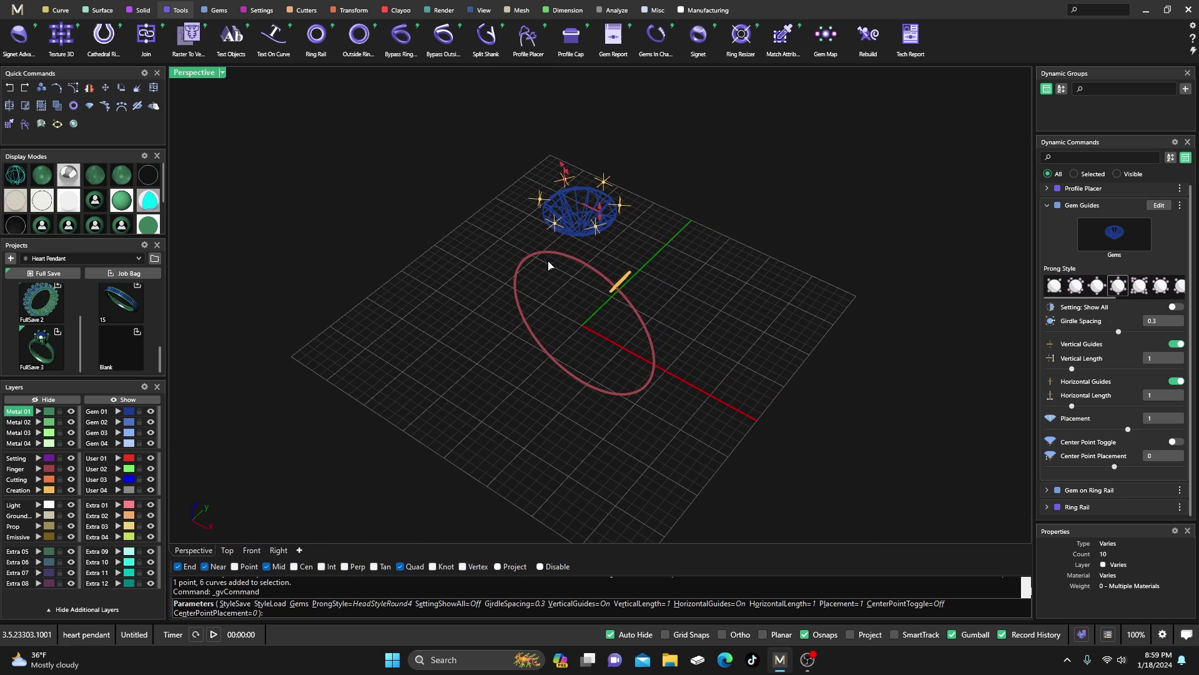
pyautogui.scroll(2, 581, 219)
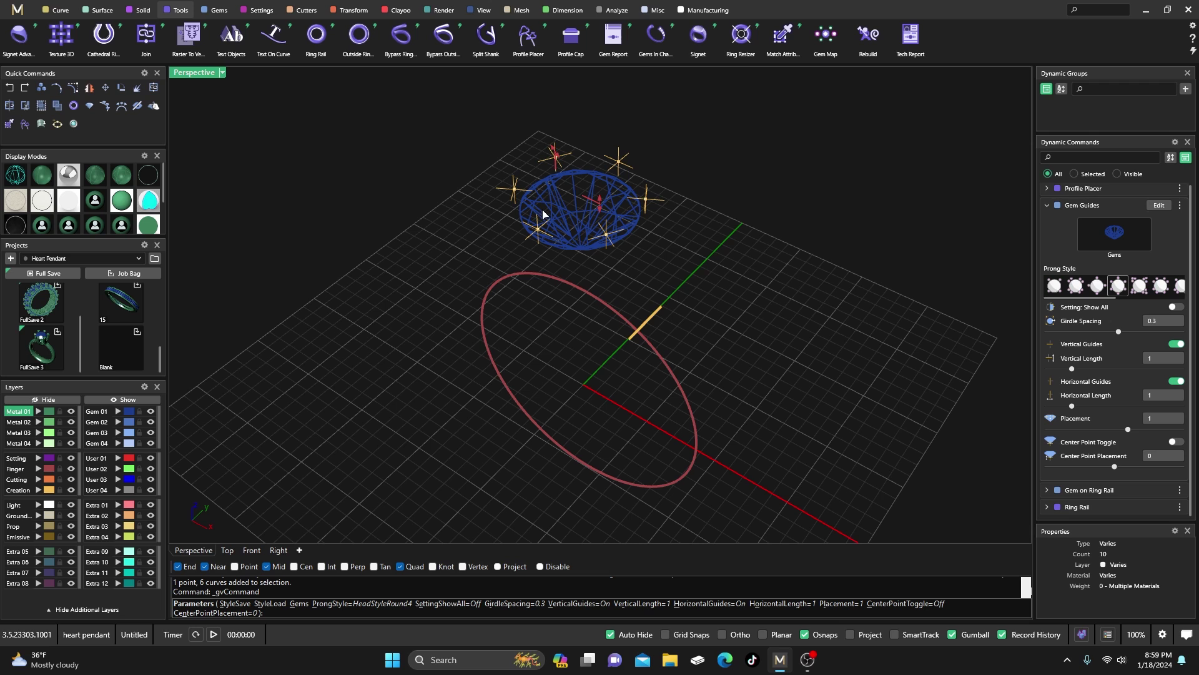
pyautogui.scroll(2, 544, 214)
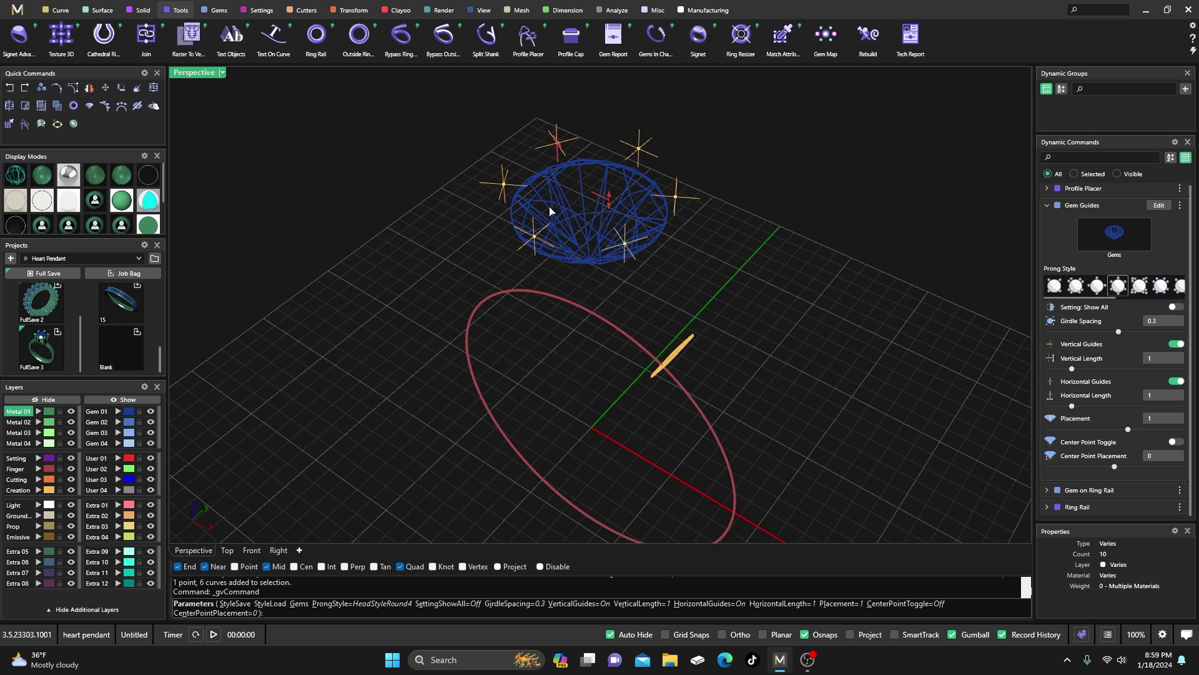
pyautogui.rightClick(547, 249)
pyautogui.moveTo(522, 308); pyautogui.dragTo(505, 296, button='right')
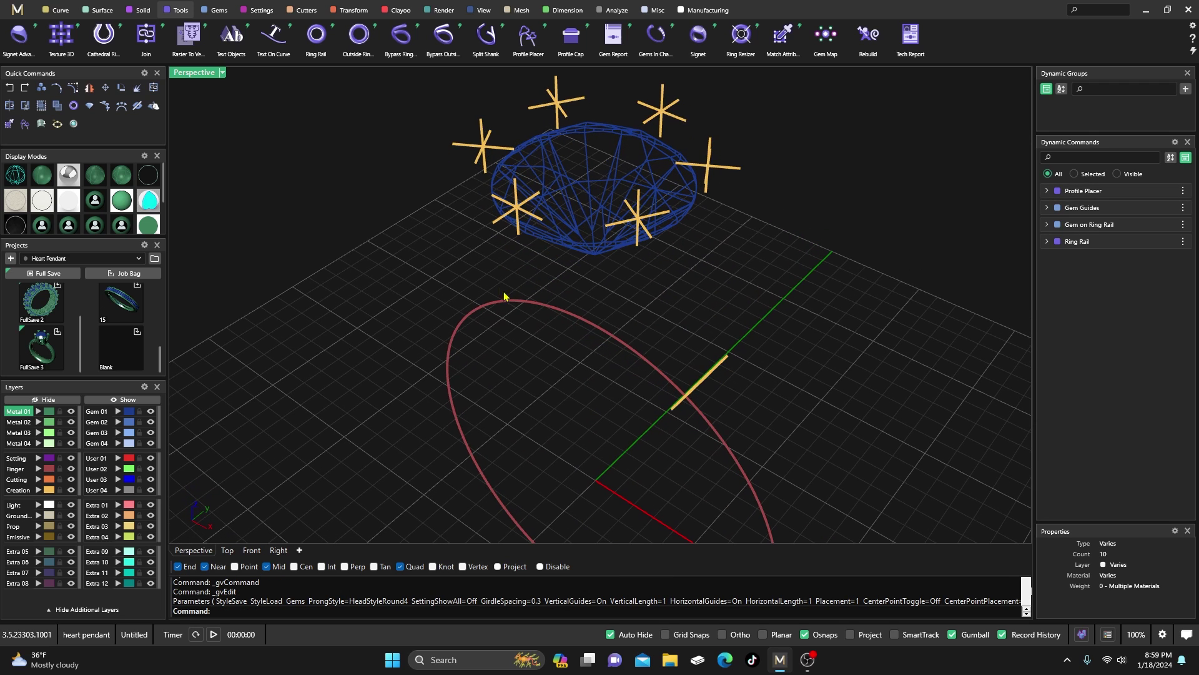
# Place a profile on the front prong guide's vertical line using shank library shape 02.
pyautogui.click(528, 37)
pyautogui.scroll(3, 512, 201)
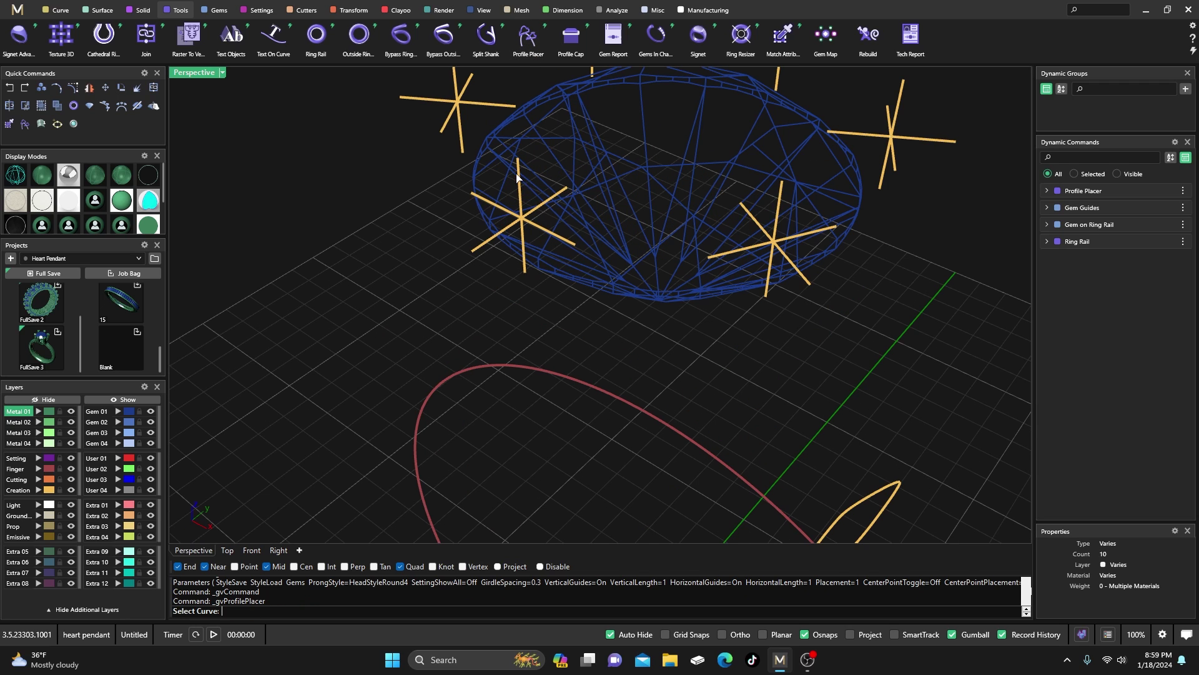
pyautogui.click(519, 180)
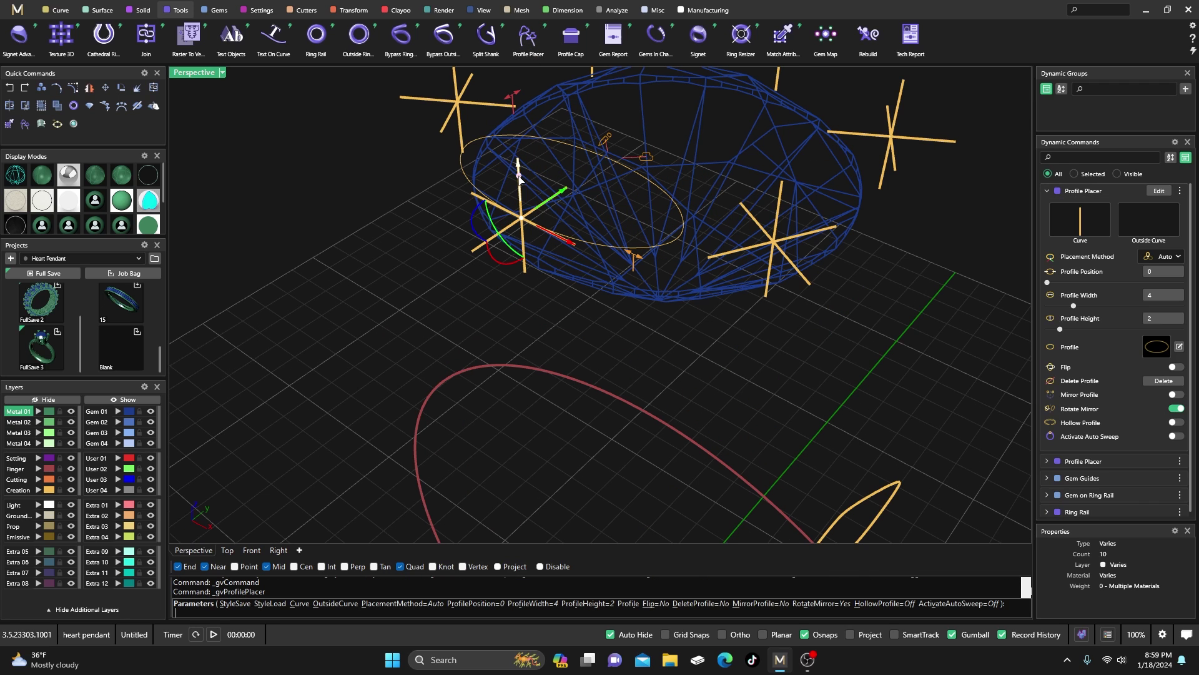
pyautogui.scroll(-5, 399, 175)
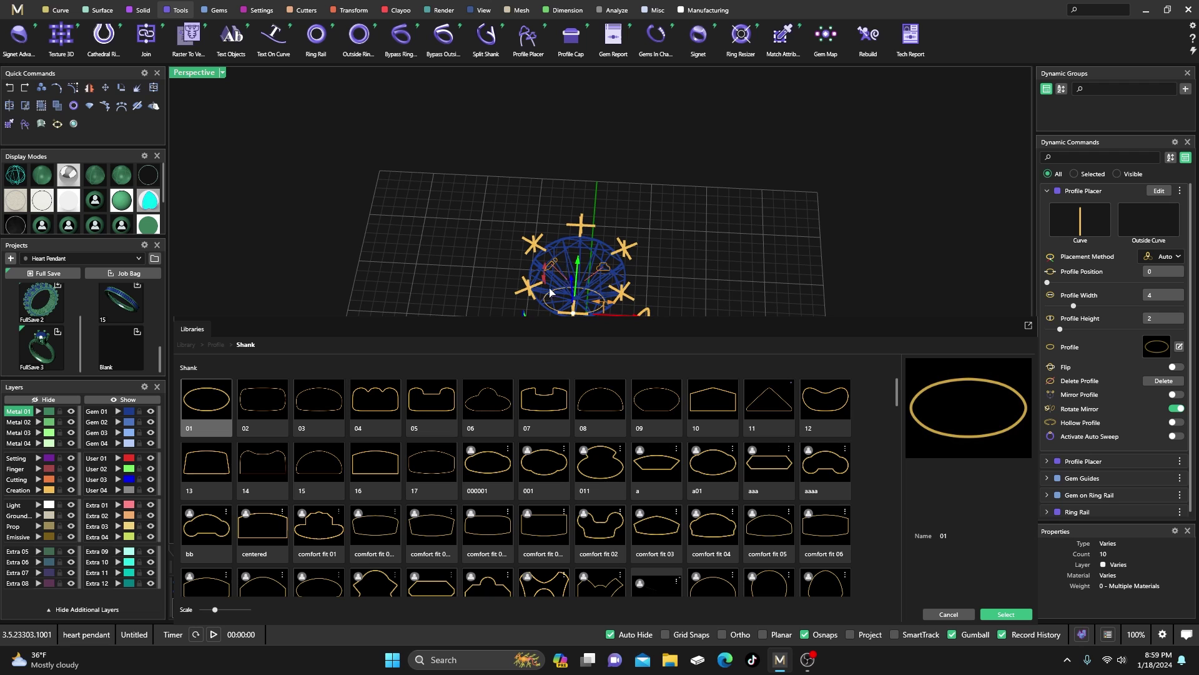
pyautogui.doubleClick(278, 395)
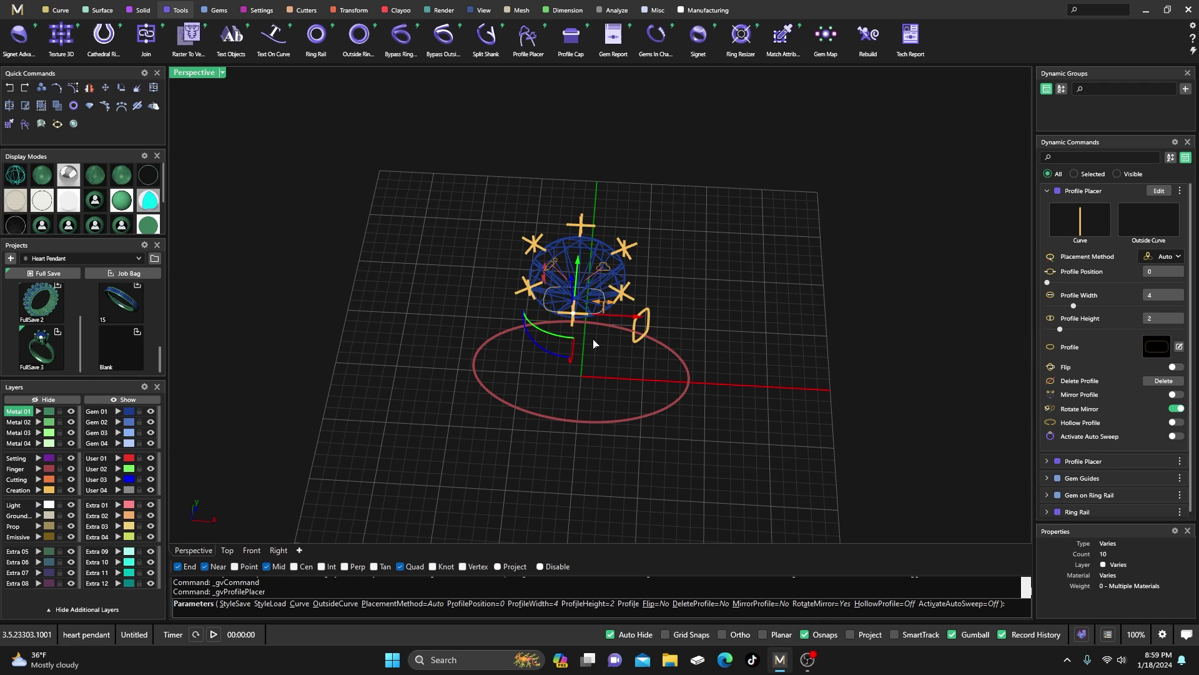
pyautogui.scroll(3, 594, 343)
pyautogui.scroll(2, 604, 354)
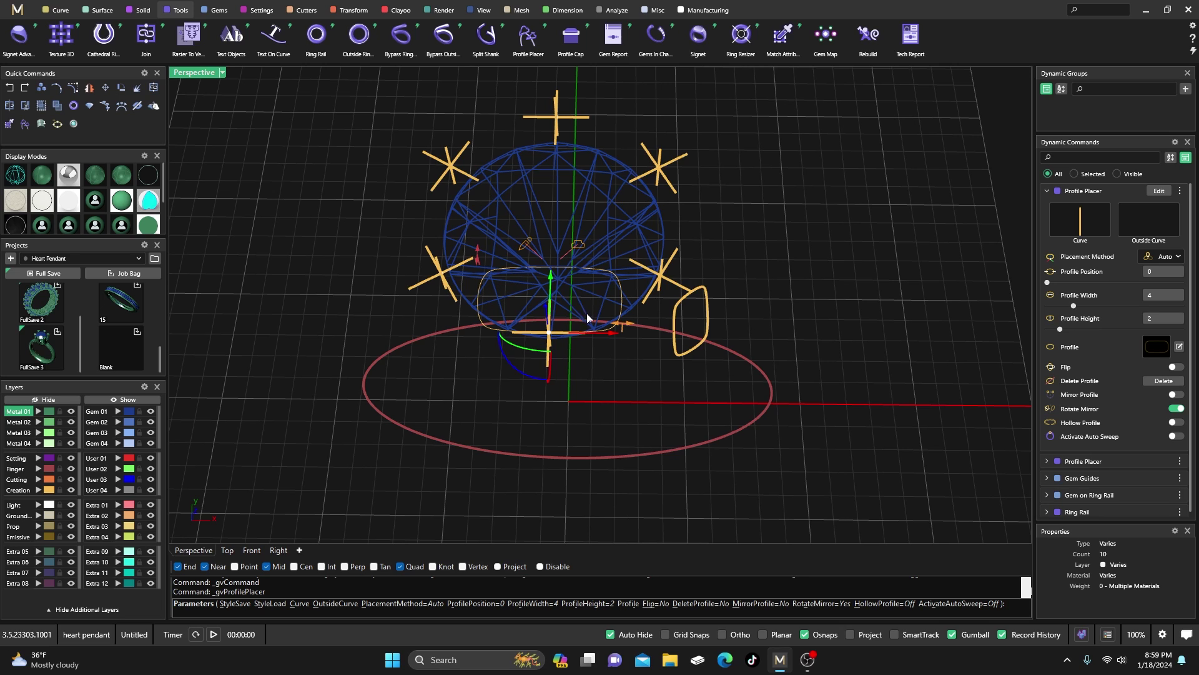
# Move the prong profile's shape down 1 mm in the profile editor to centre it on the origin, and apply it.
pyautogui.click(1179, 347)
pyautogui.scroll(-2, 628, 291)
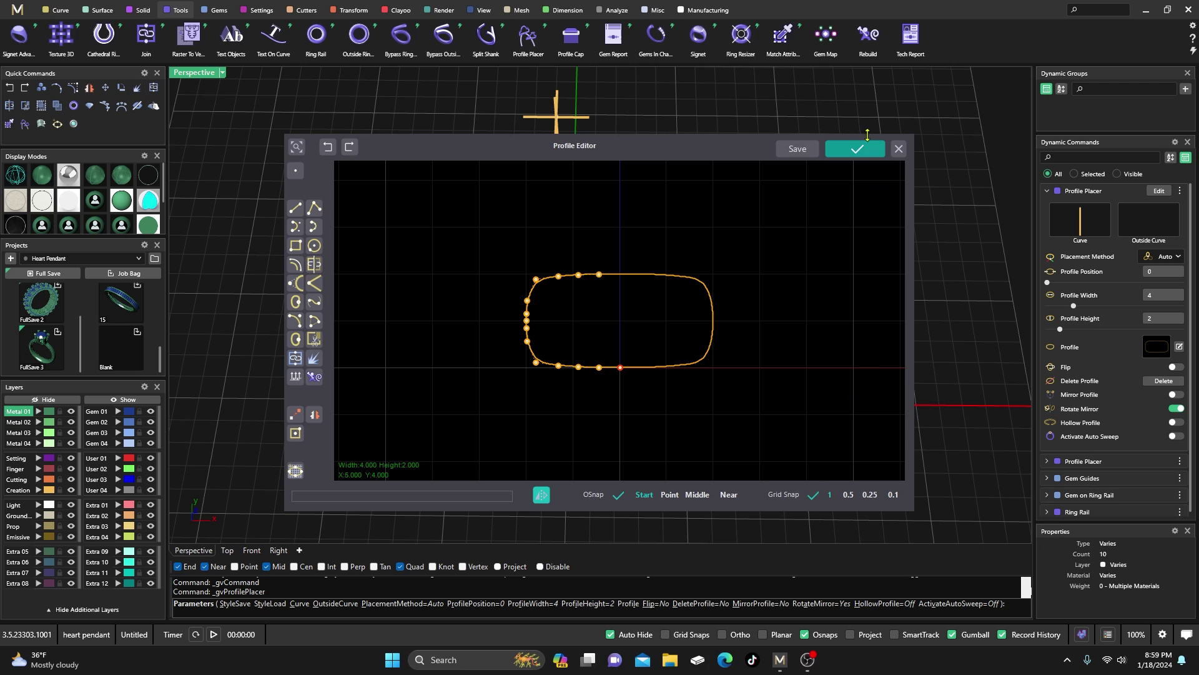
pyautogui.moveTo(477, 246); pyautogui.dragTo(756, 427)
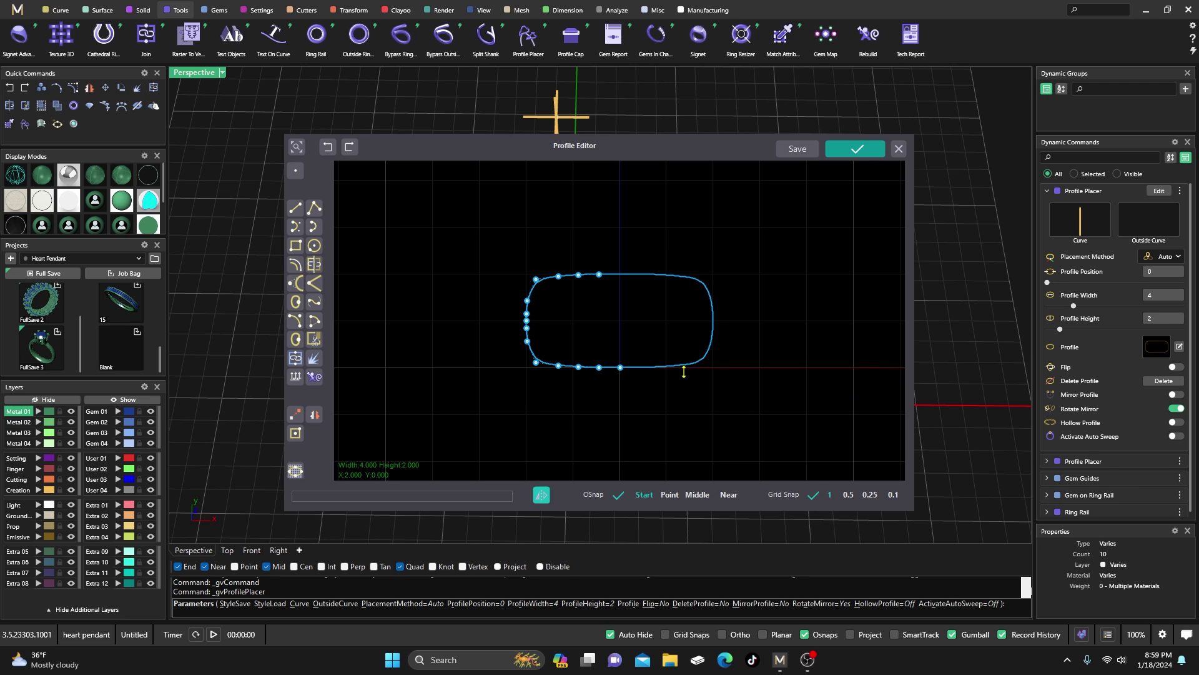
pyautogui.moveTo(622, 274); pyautogui.dragTo(624, 320)
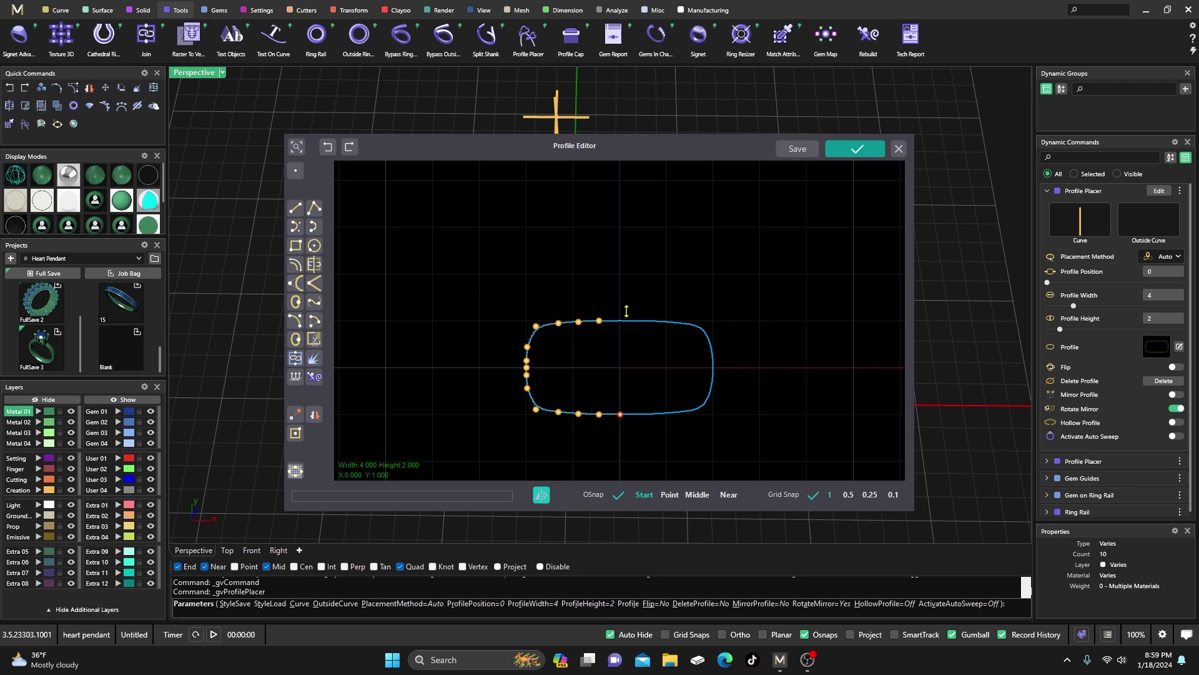
pyautogui.click(853, 150)
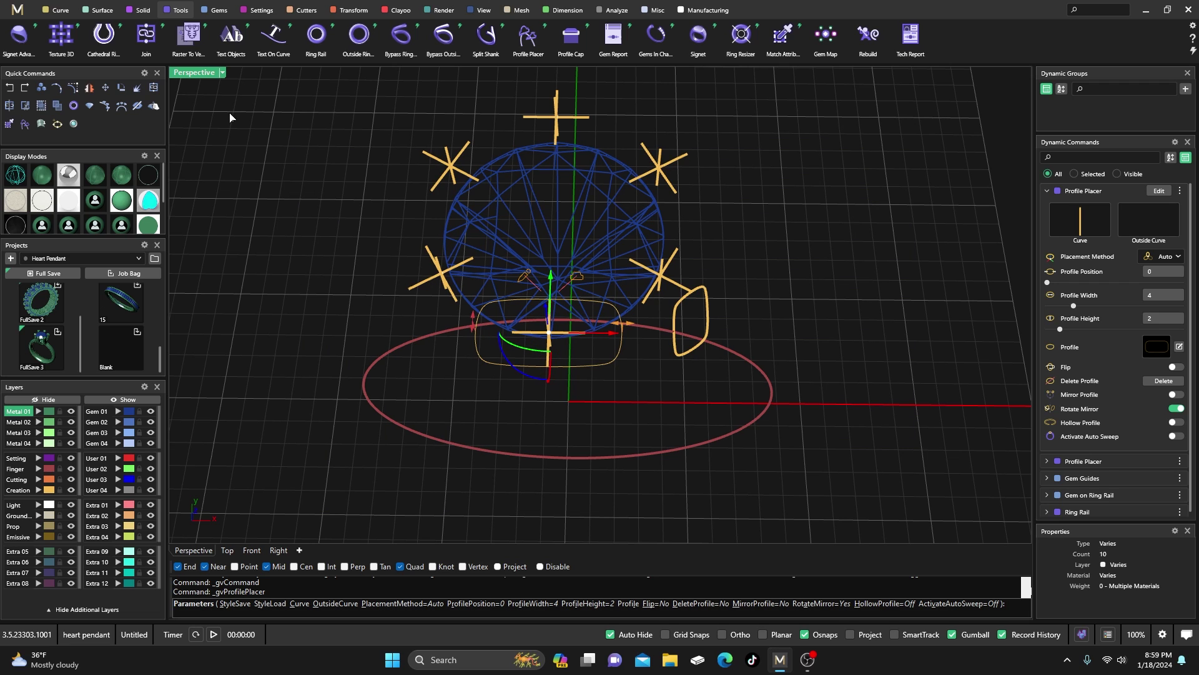
# Set the prong profile's width to 1.5 mm and height to 1.3 mm, and finish placing it.
pyautogui.doubleClick(198, 72)
pyautogui.scroll(4, 438, 198)
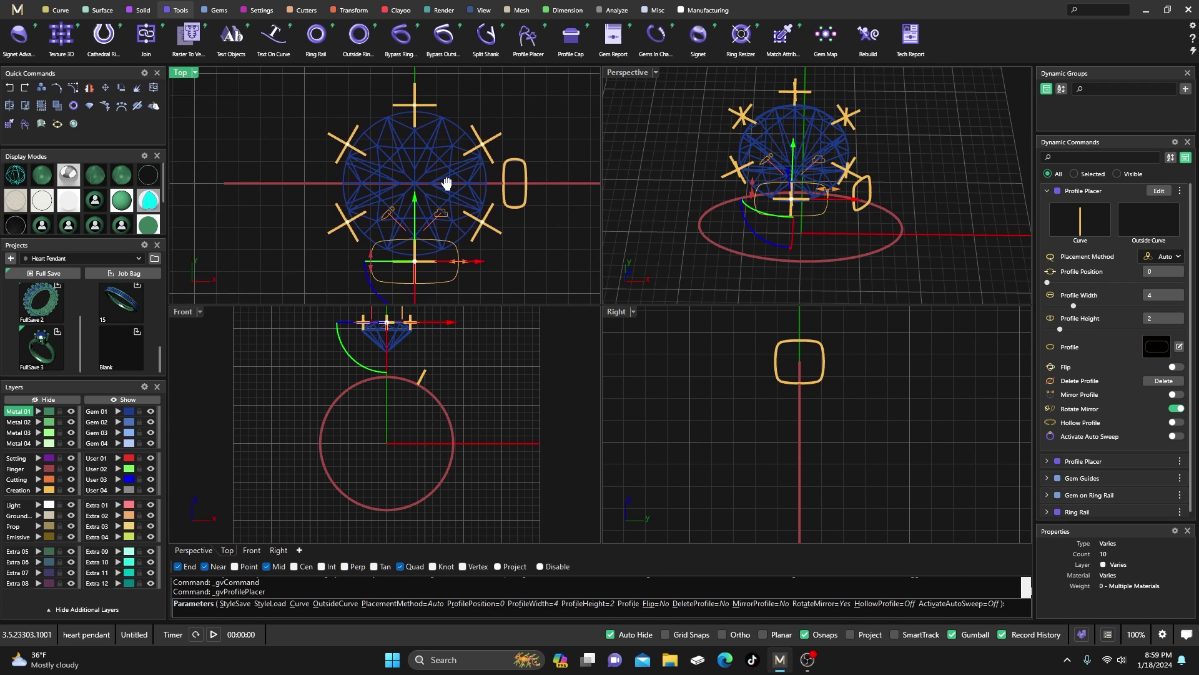
pyautogui.scroll(2, 425, 244)
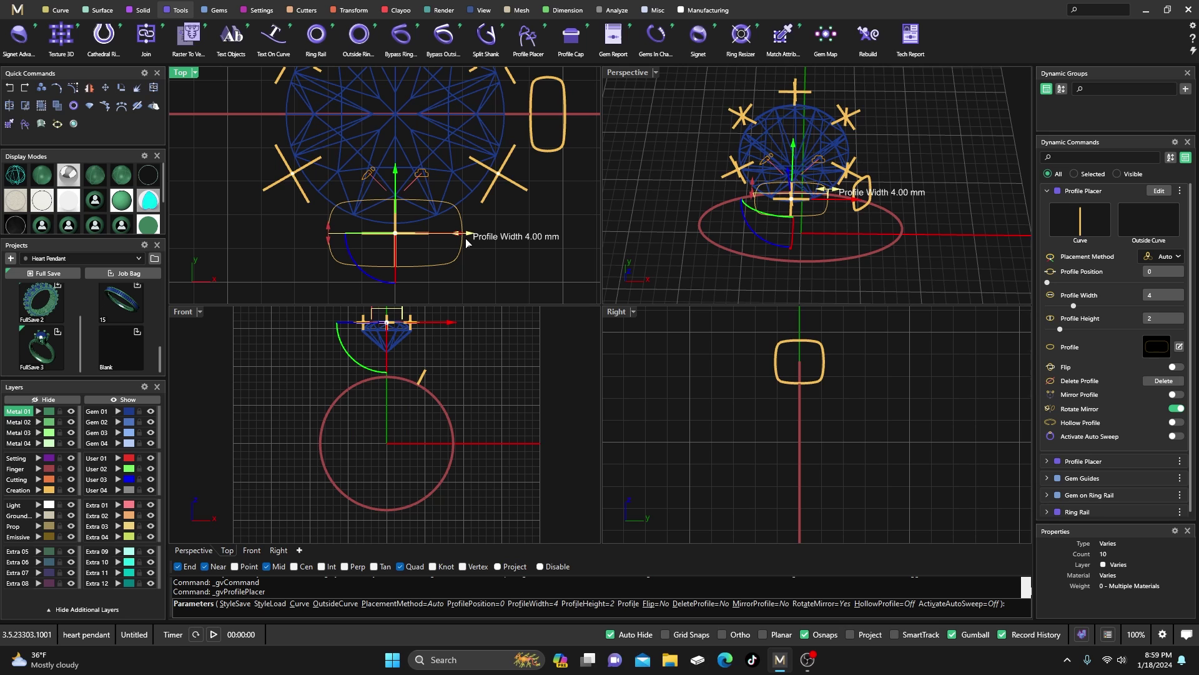
pyautogui.scroll(2, 466, 242)
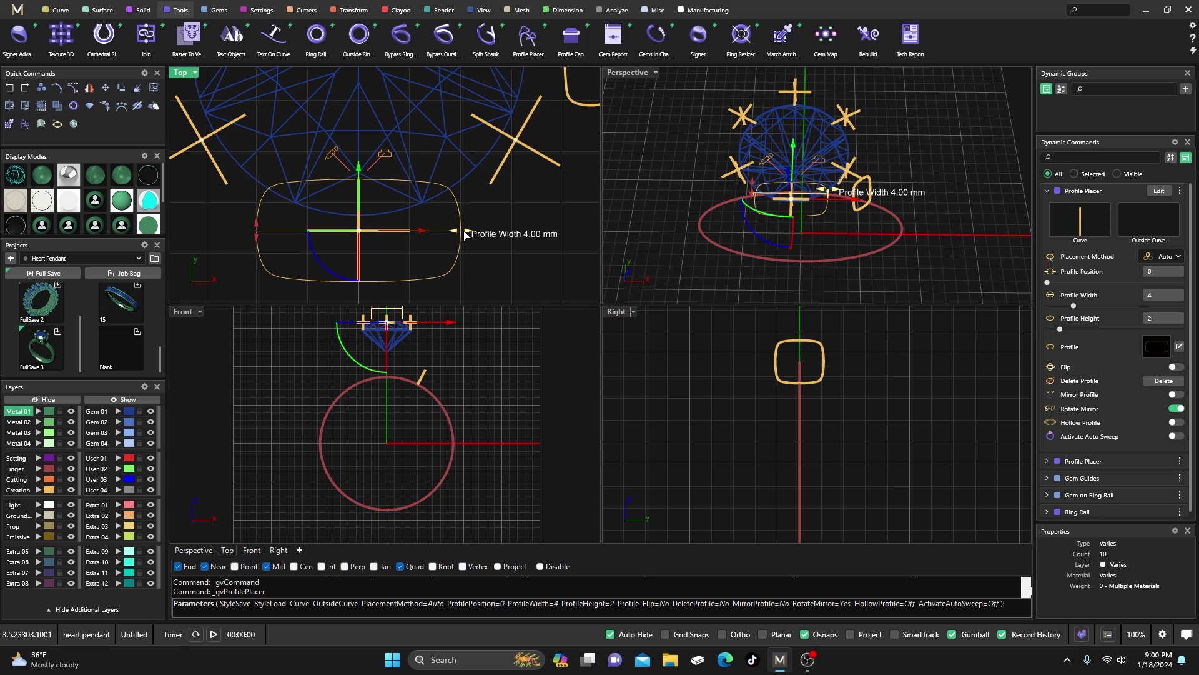
pyautogui.moveTo(466, 236); pyautogui.dragTo(325, 252)
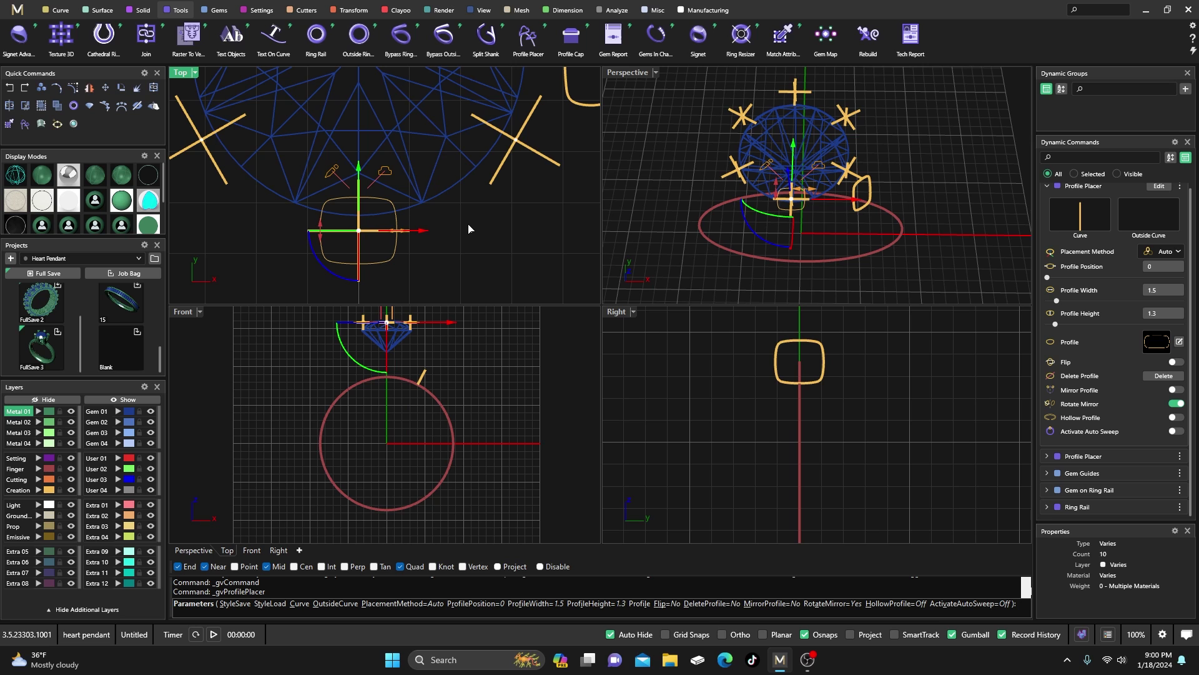
pyautogui.press('Return')
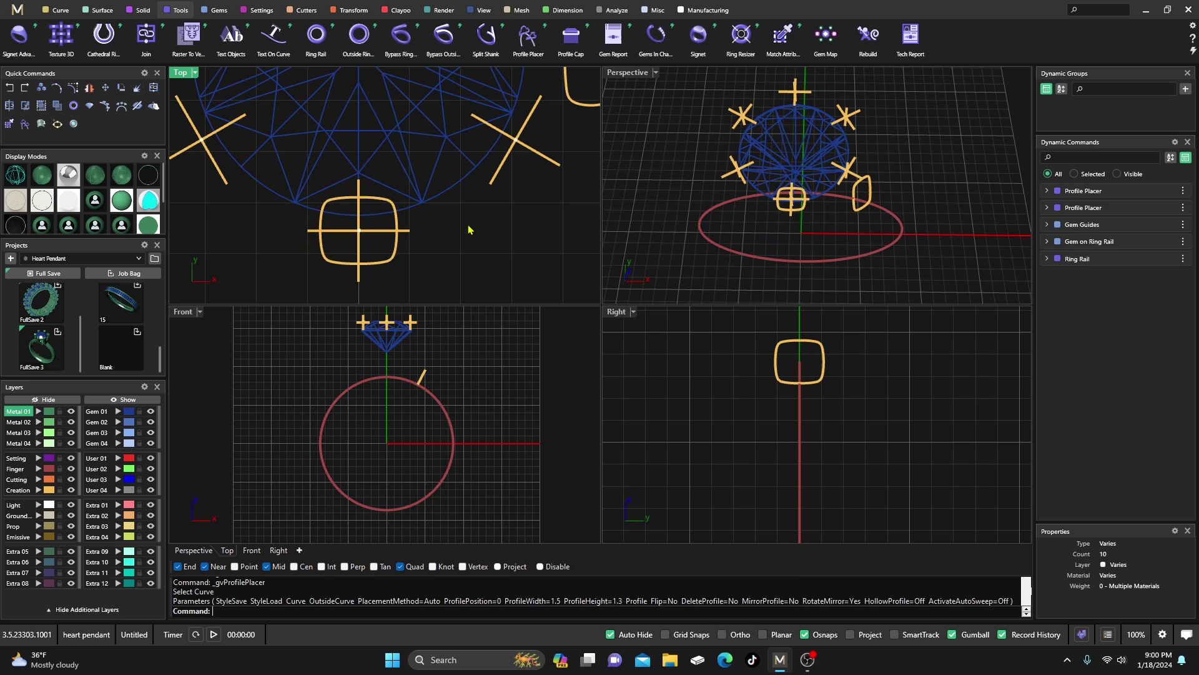
pyautogui.doubleClick(630, 75)
pyautogui.scroll(-2, 599, 300)
pyautogui.moveTo(625, 287); pyautogui.dragTo(540, 248, button='right')
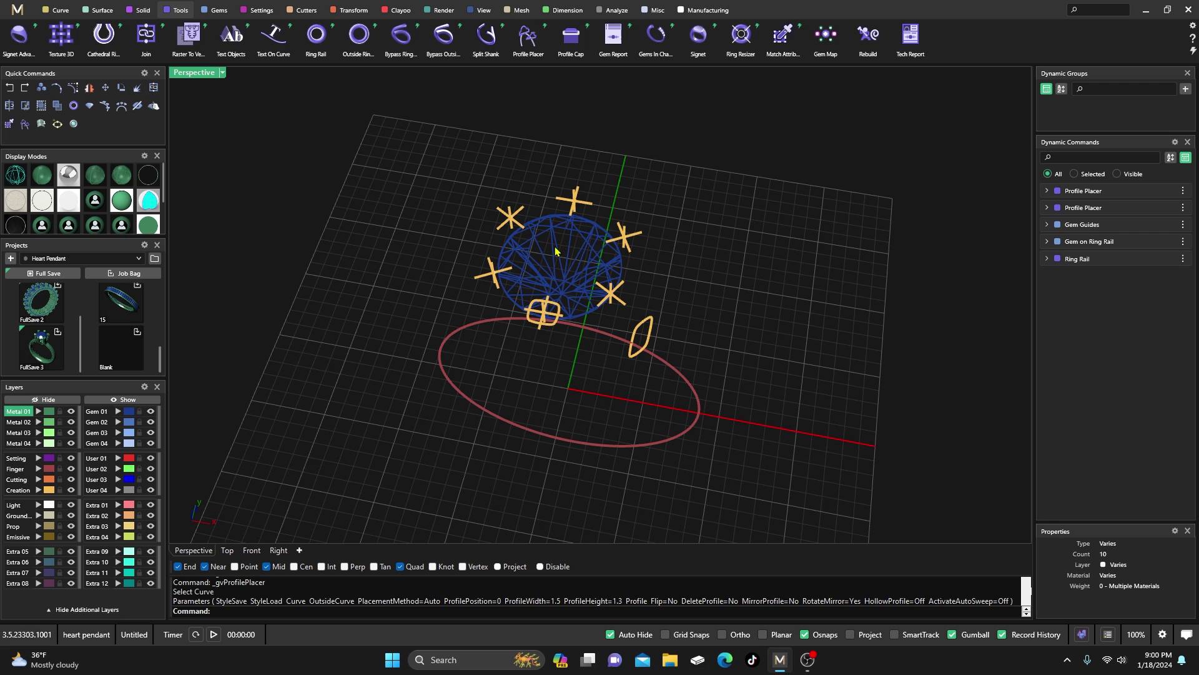
pyautogui.click(567, 251)
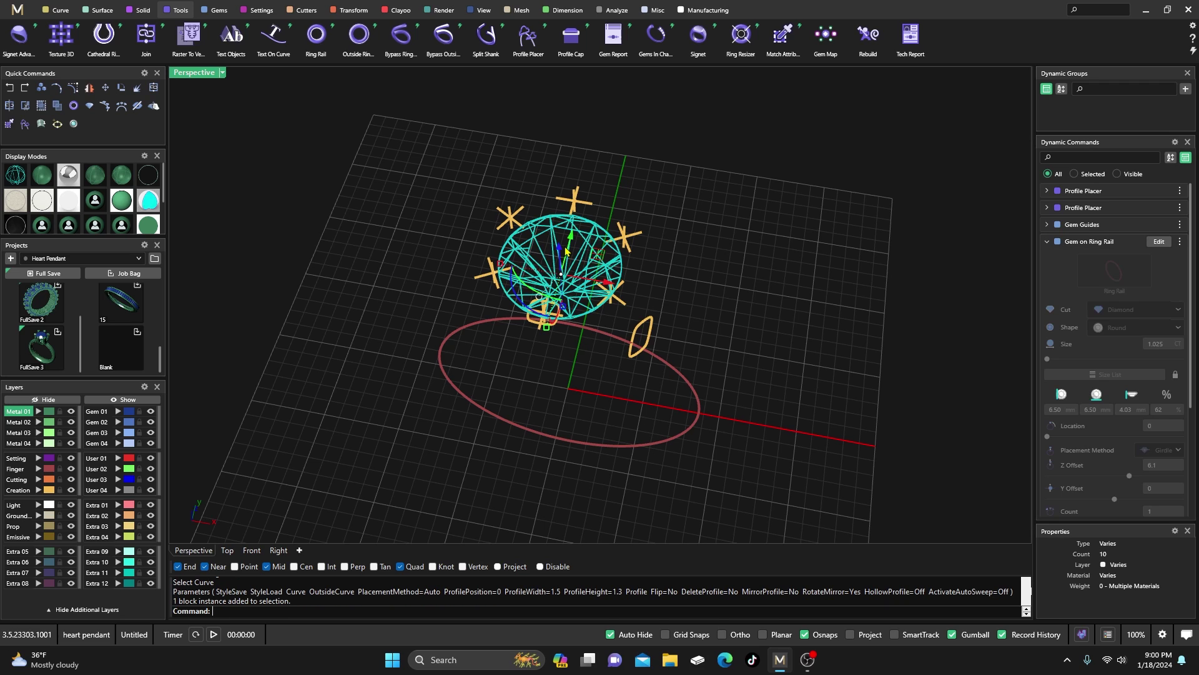
pyautogui.click(353, 10)
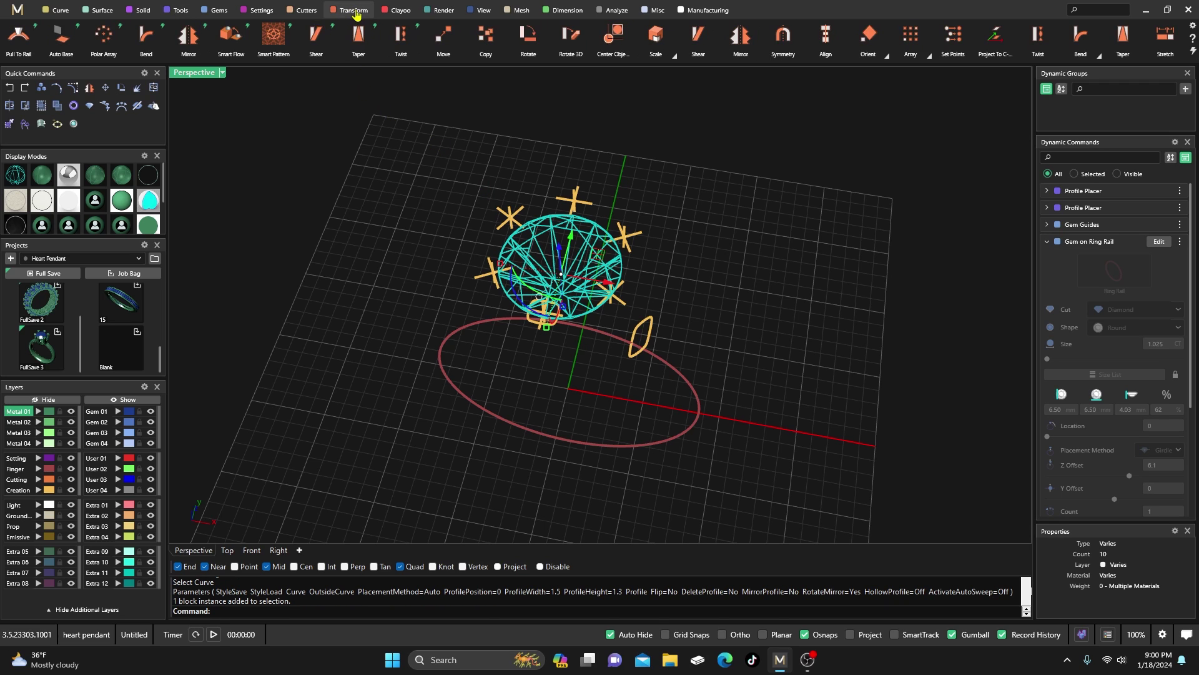
pyautogui.click(104, 36)
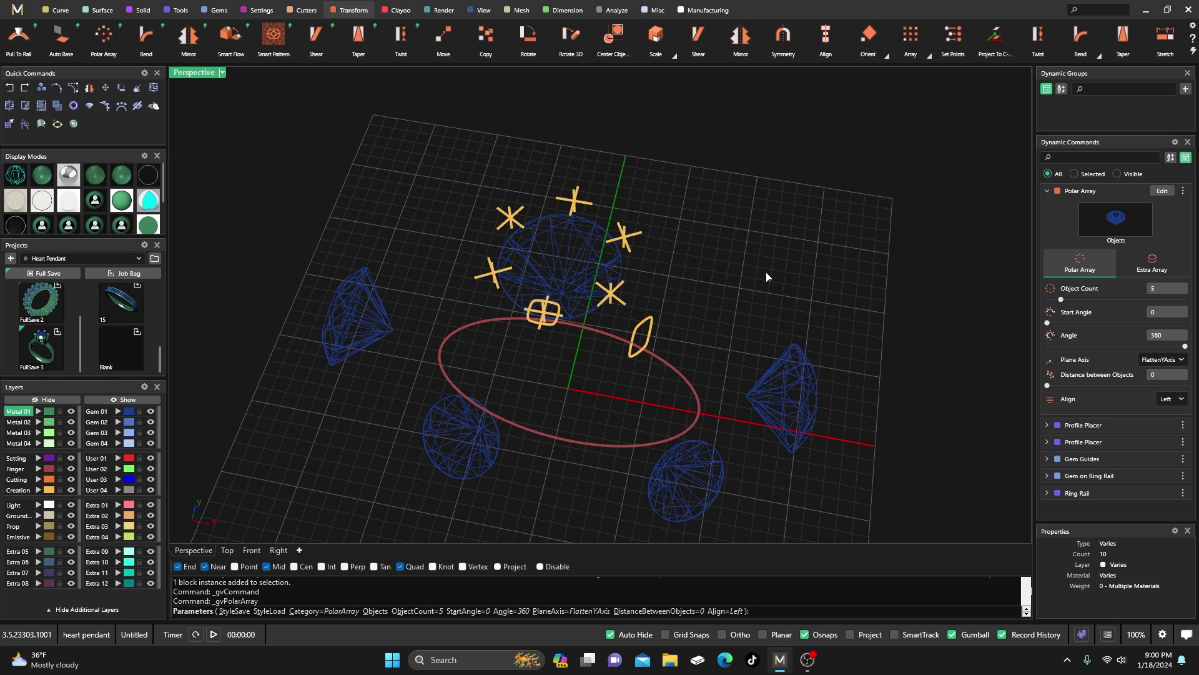
pyautogui.press('Escape')
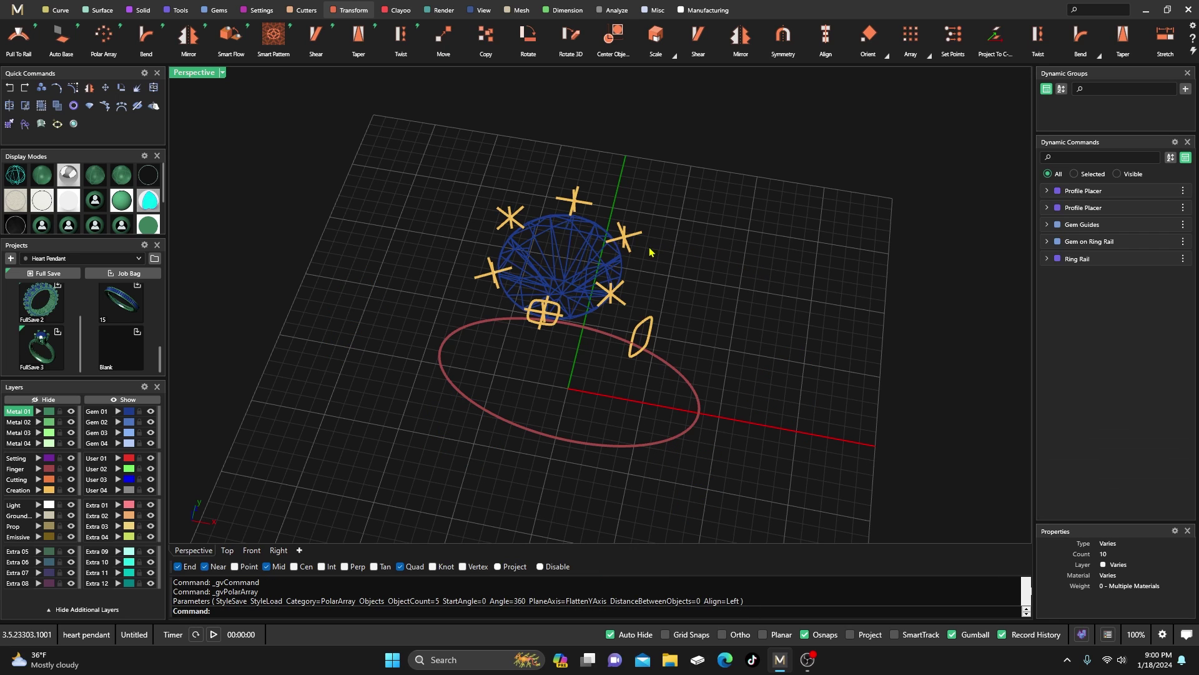
# Polar-array the front prong profile around the diamond with 6 objects over 360 degrees, using the FlattenZAxis plane.
pyautogui.click(551, 327)
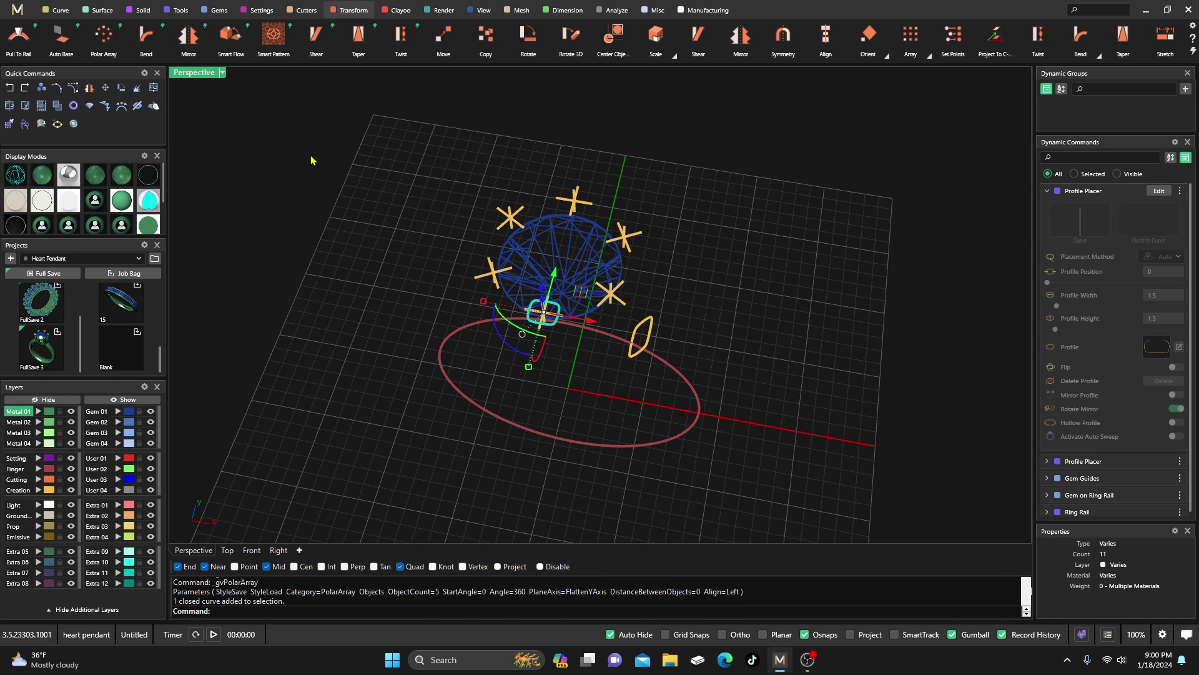
pyautogui.press('Return')
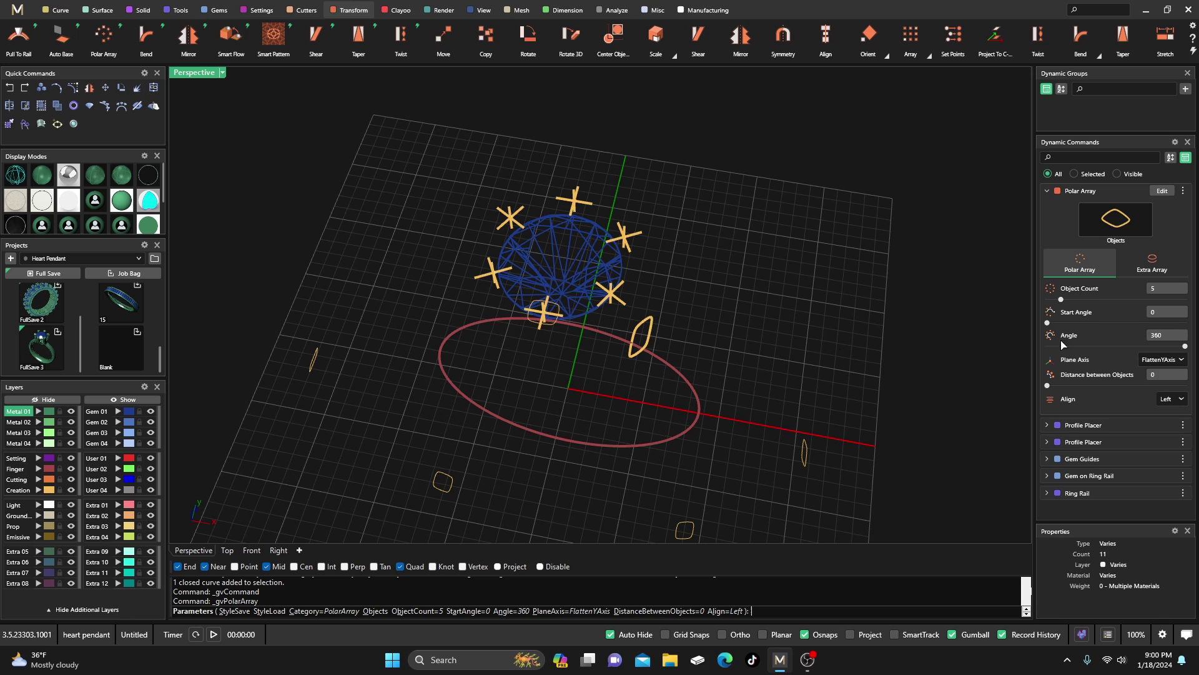
pyautogui.click(1161, 359)
pyautogui.click(1159, 402)
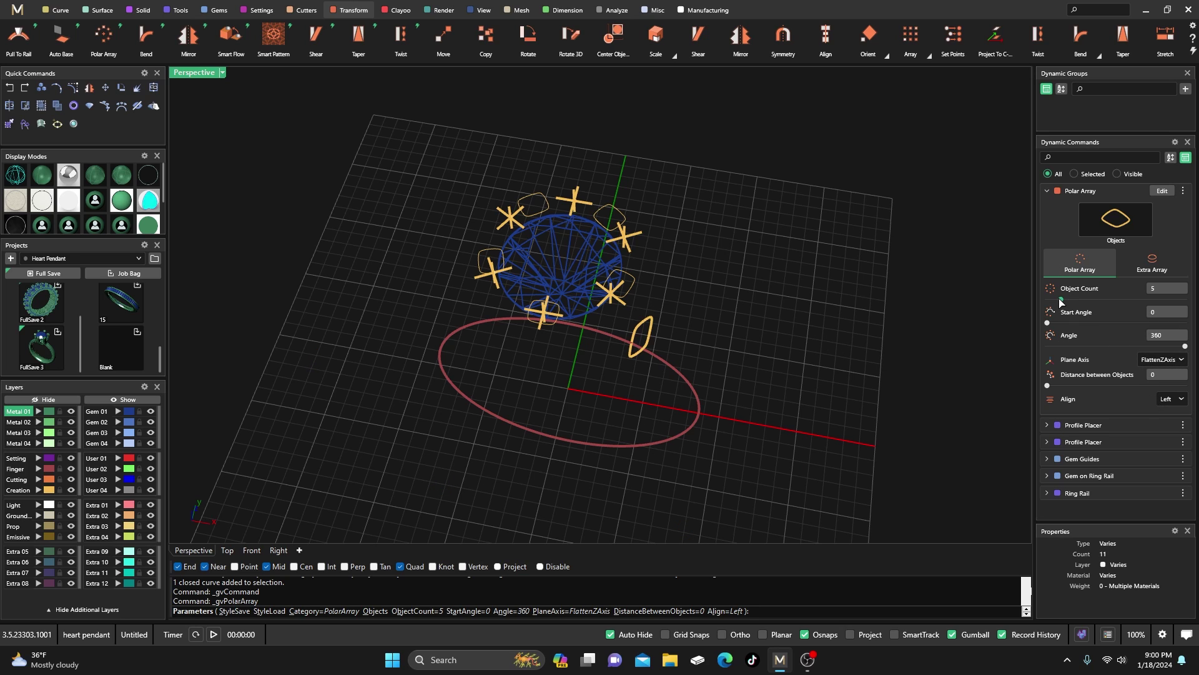
pyautogui.moveTo(1060, 300); pyautogui.dragTo(1065, 302)
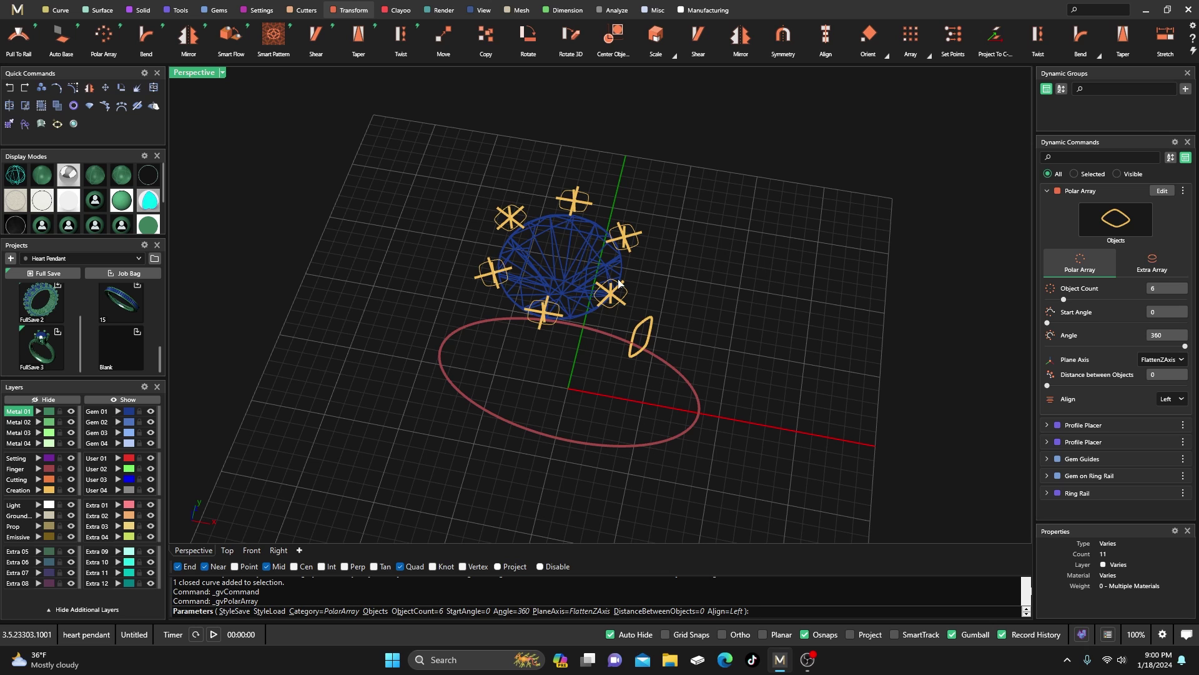
pyautogui.press('Return')
pyautogui.scroll(5, 567, 235)
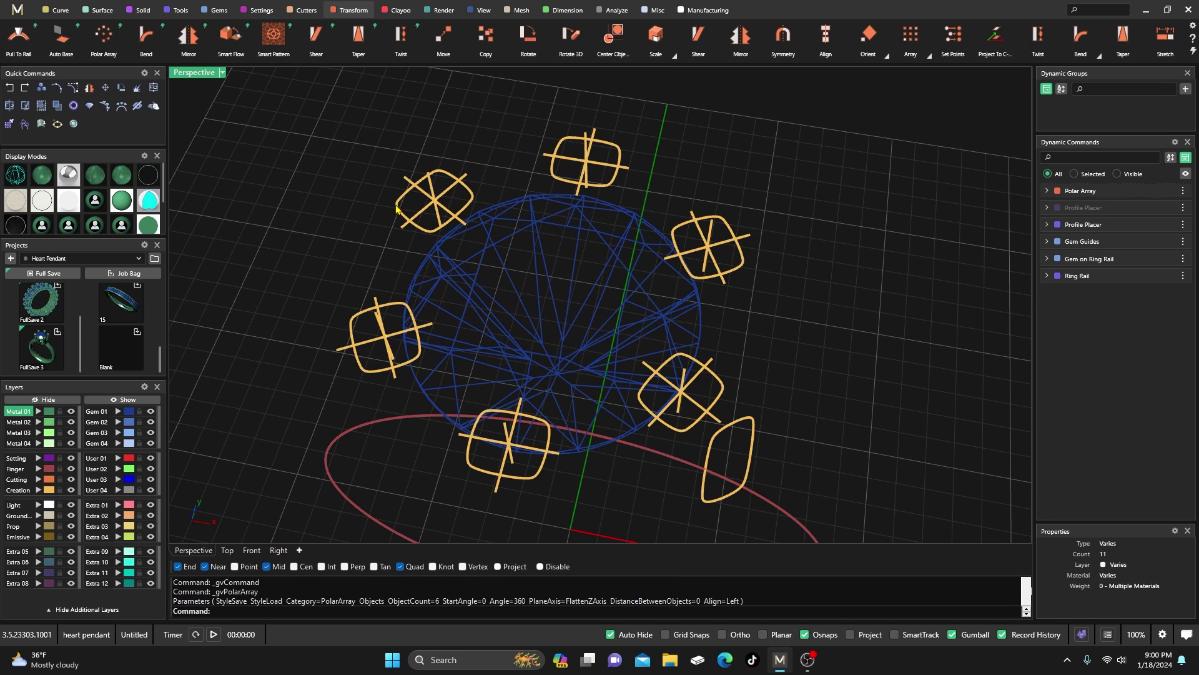
pyautogui.scroll(-5, 459, 280)
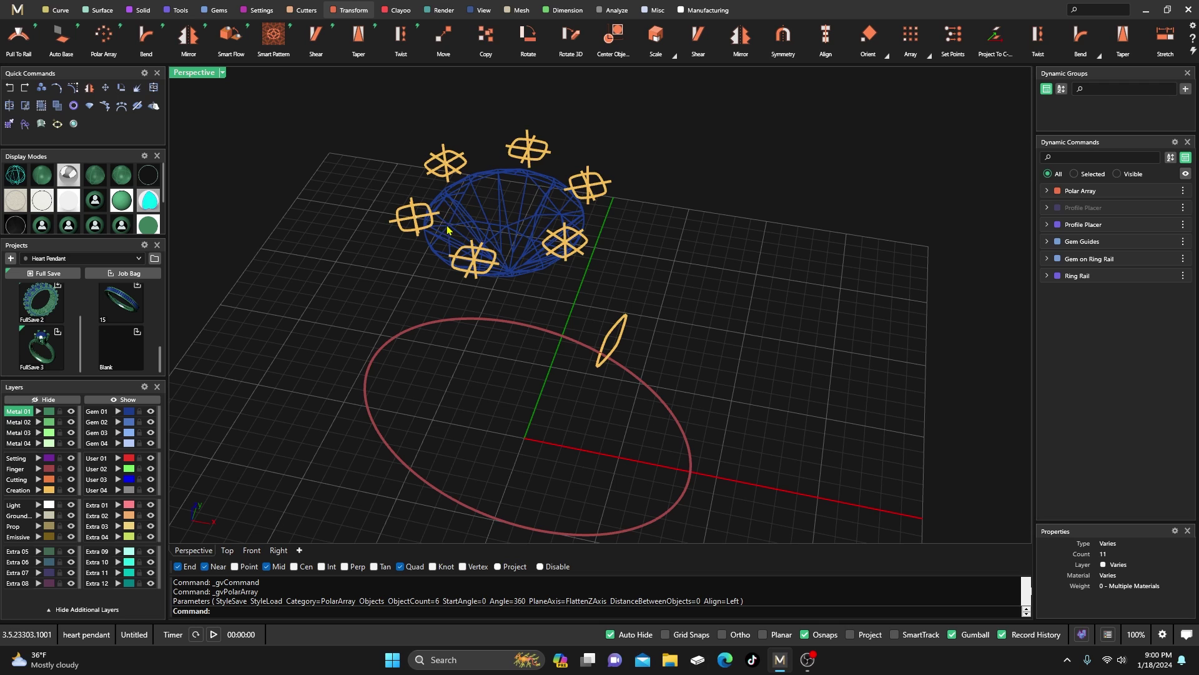
pyautogui.moveTo(640, 288); pyautogui.dragTo(648, 294, button='right')
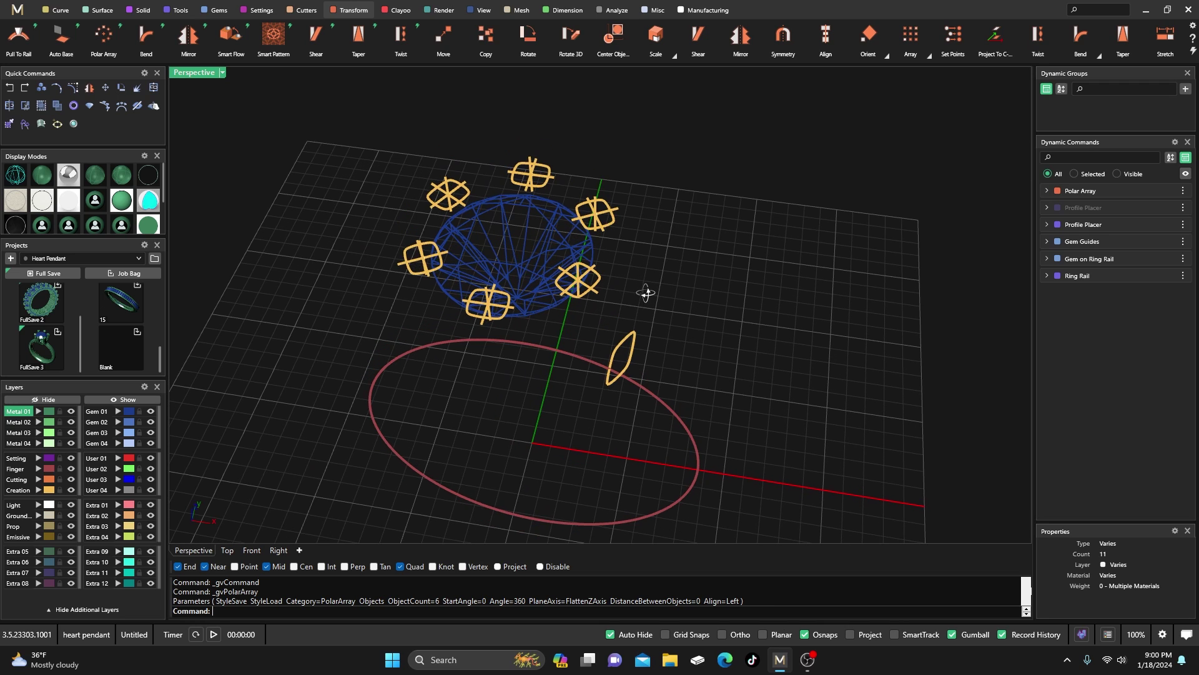
# Try changing the diamond's shape to Oval in its Gem on Ring Rail settings to test how the prongs update.
pyautogui.click(504, 241)
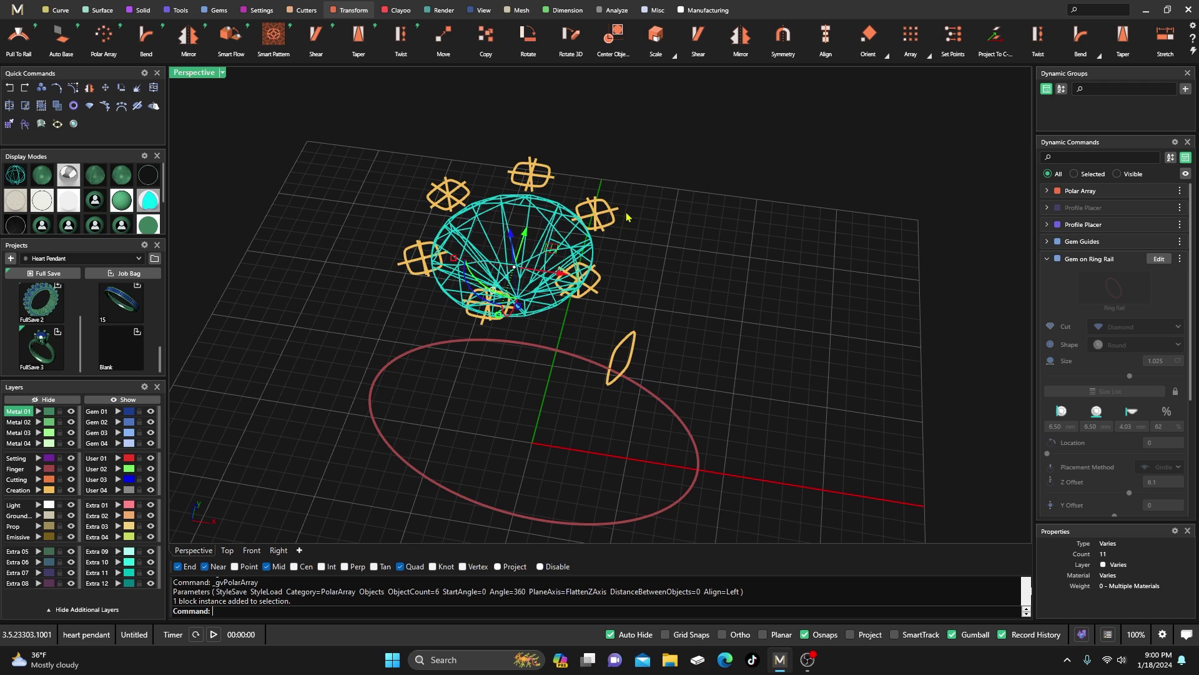
pyautogui.doubleClick(208, 75)
pyautogui.scroll(-2, 438, 188)
pyautogui.moveTo(475, 287); pyautogui.dragTo(455, 250, button='right')
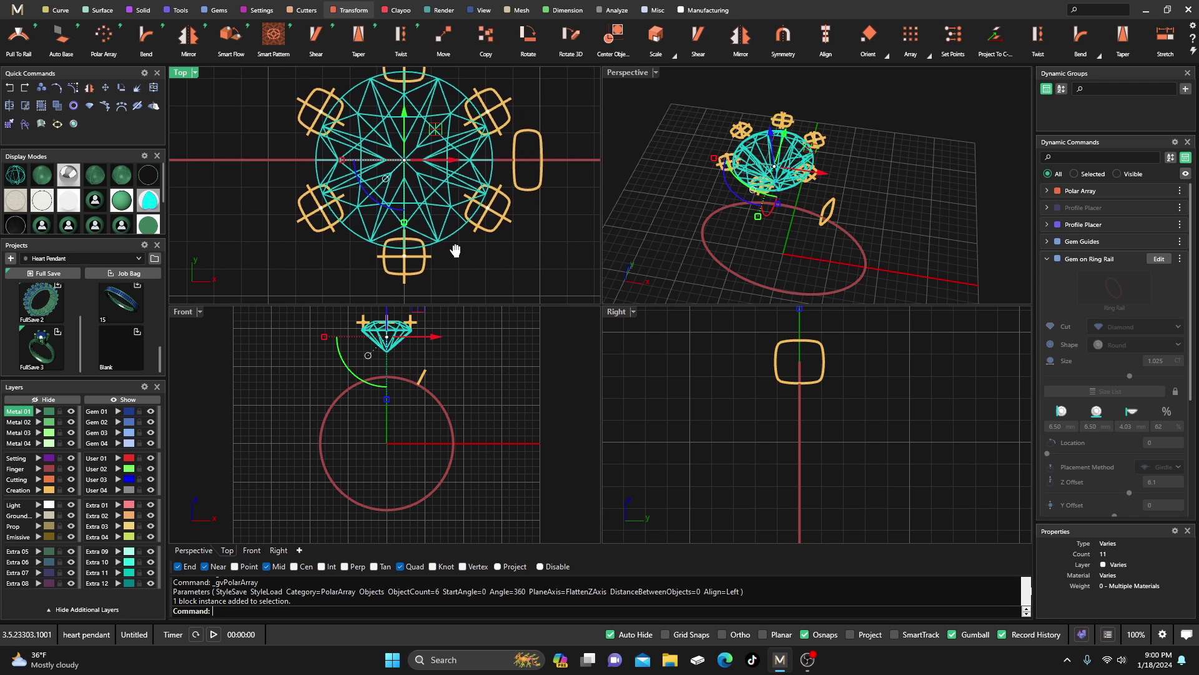
pyautogui.click(1163, 259)
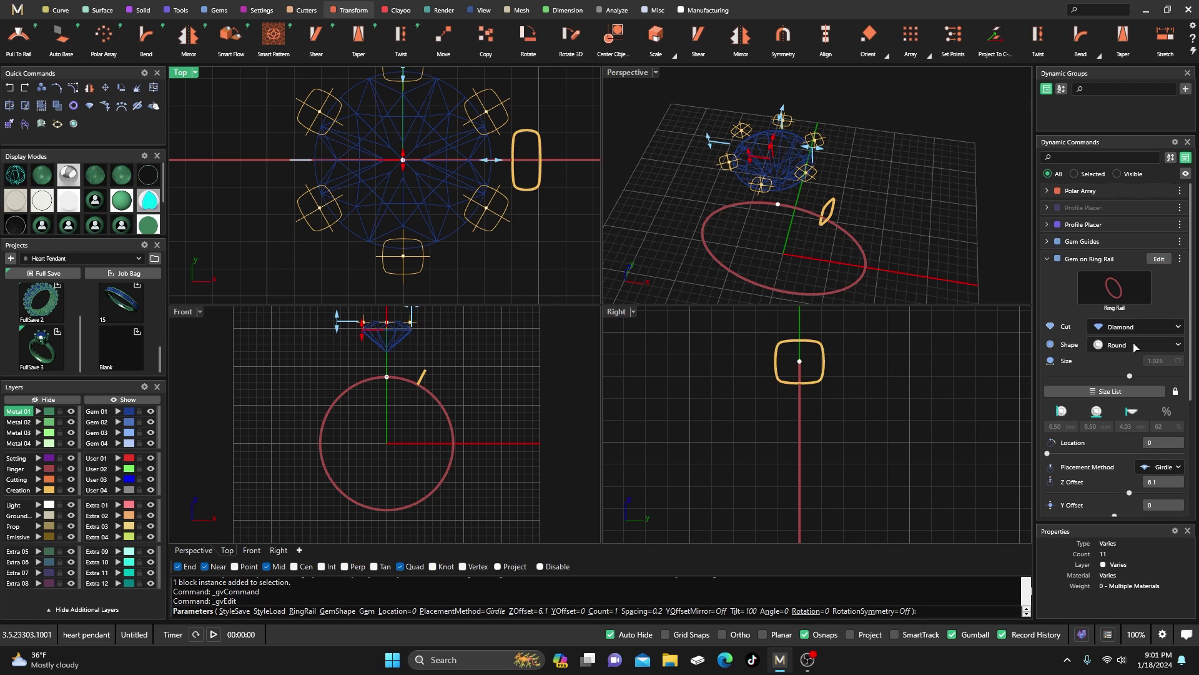
pyautogui.click(1134, 344)
pyautogui.click(1093, 387)
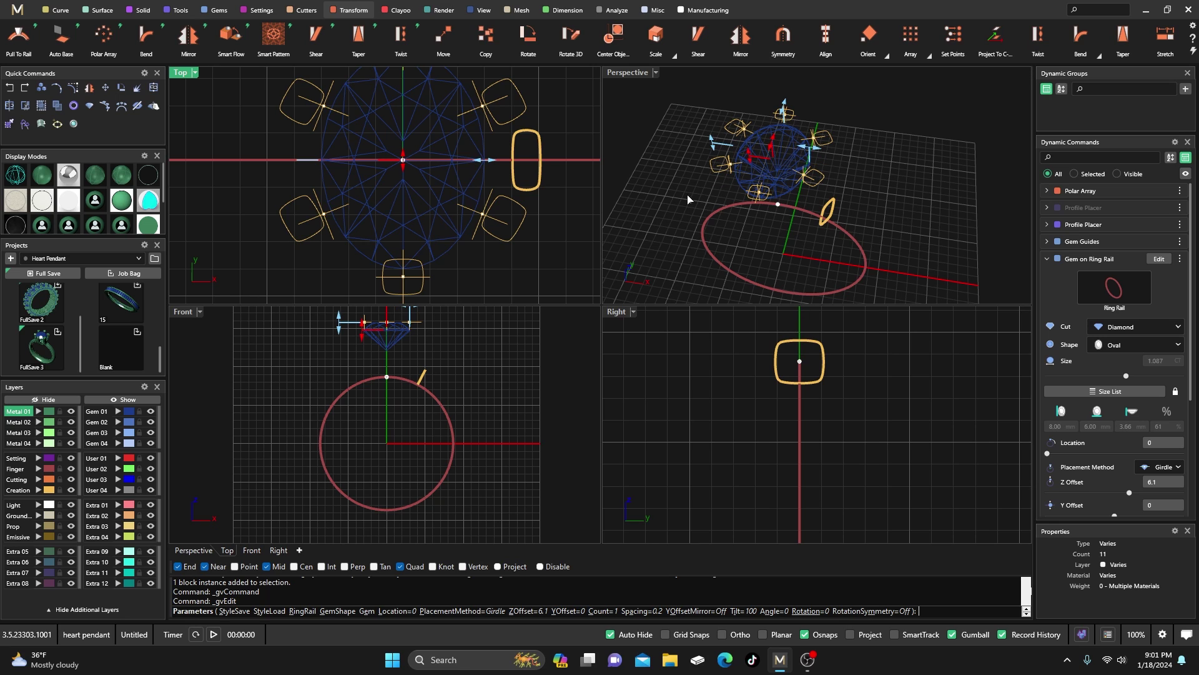
pyautogui.press('Return')
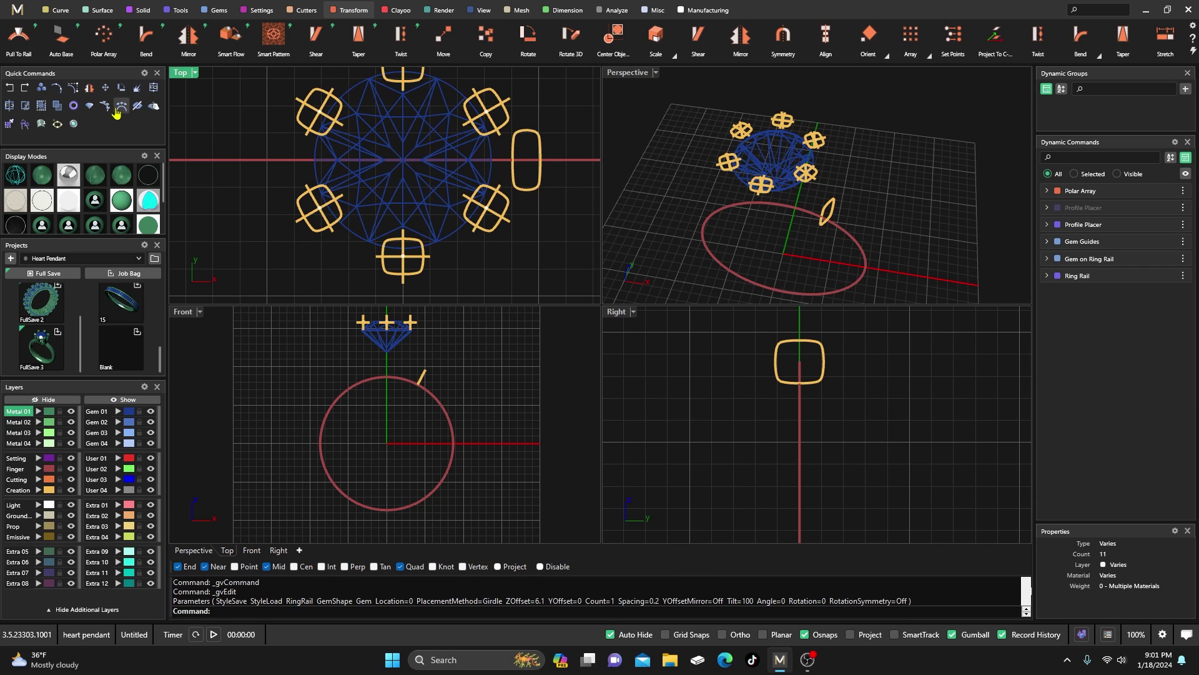
# Undo the diamond edit and the polar array of the front prong profile.
pyautogui.click(10, 88)
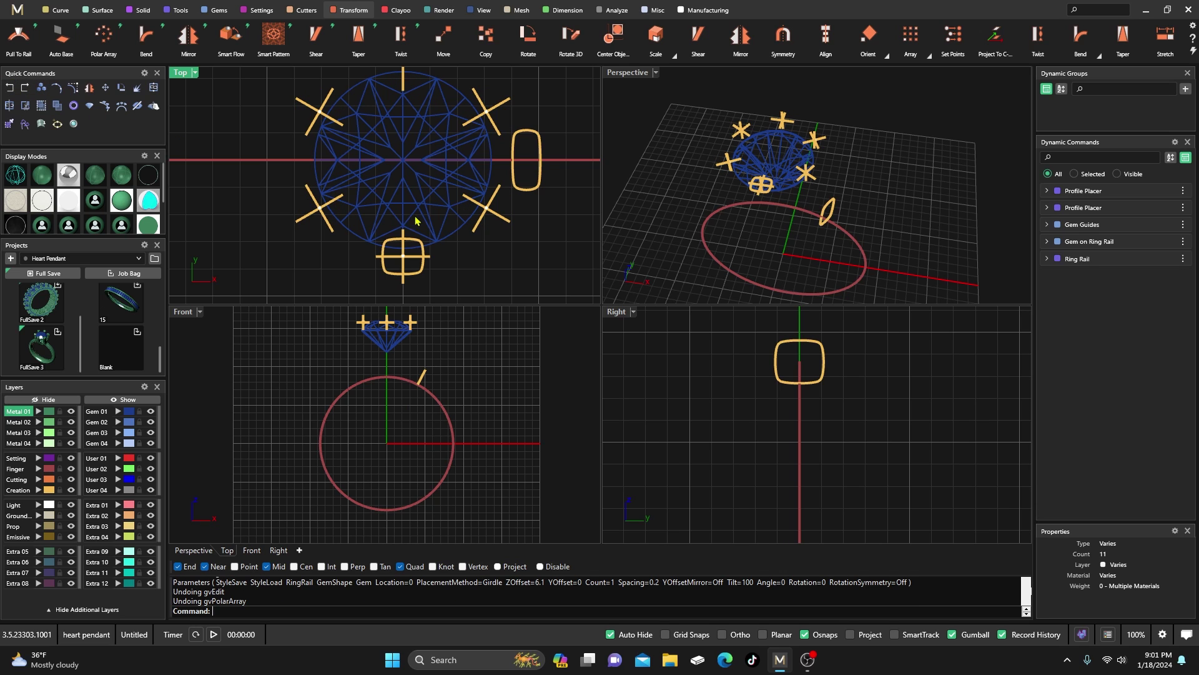
pyautogui.doubleClick(631, 74)
pyautogui.moveTo(720, 325); pyautogui.dragTo(618, 205, button='right')
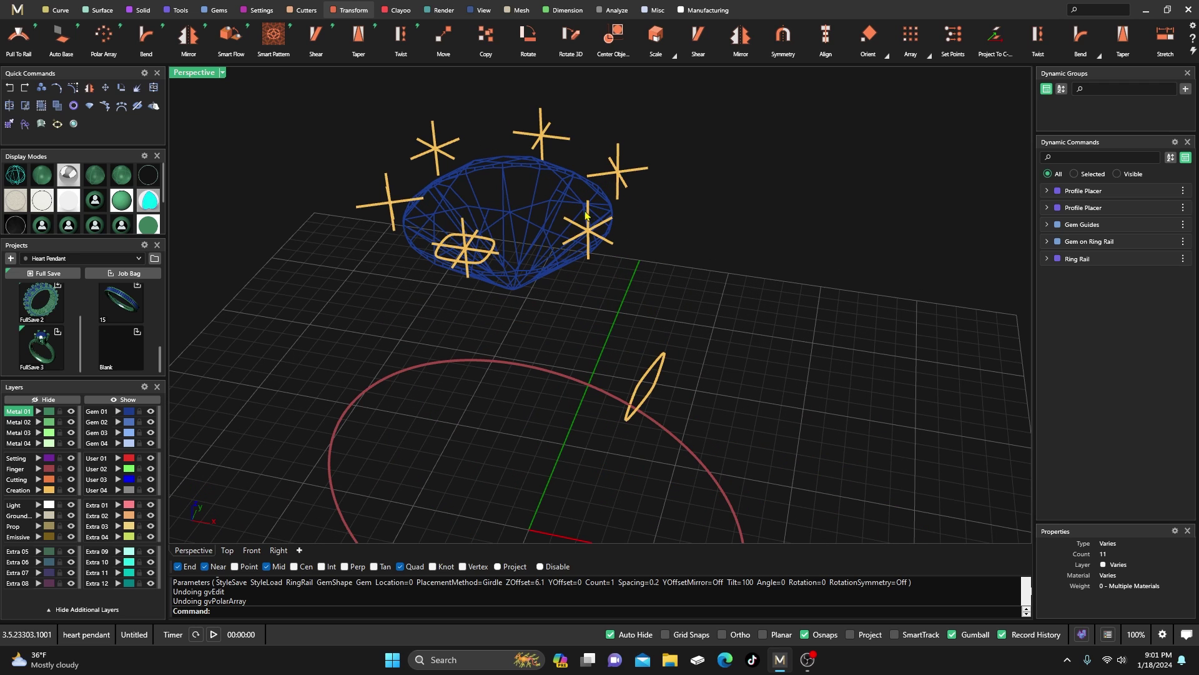
# Place a profile on the vertical line of the prong guide beside the front one, towards the shank profile, using shank library shape 02.
pyautogui.click(180, 11)
pyautogui.click(529, 35)
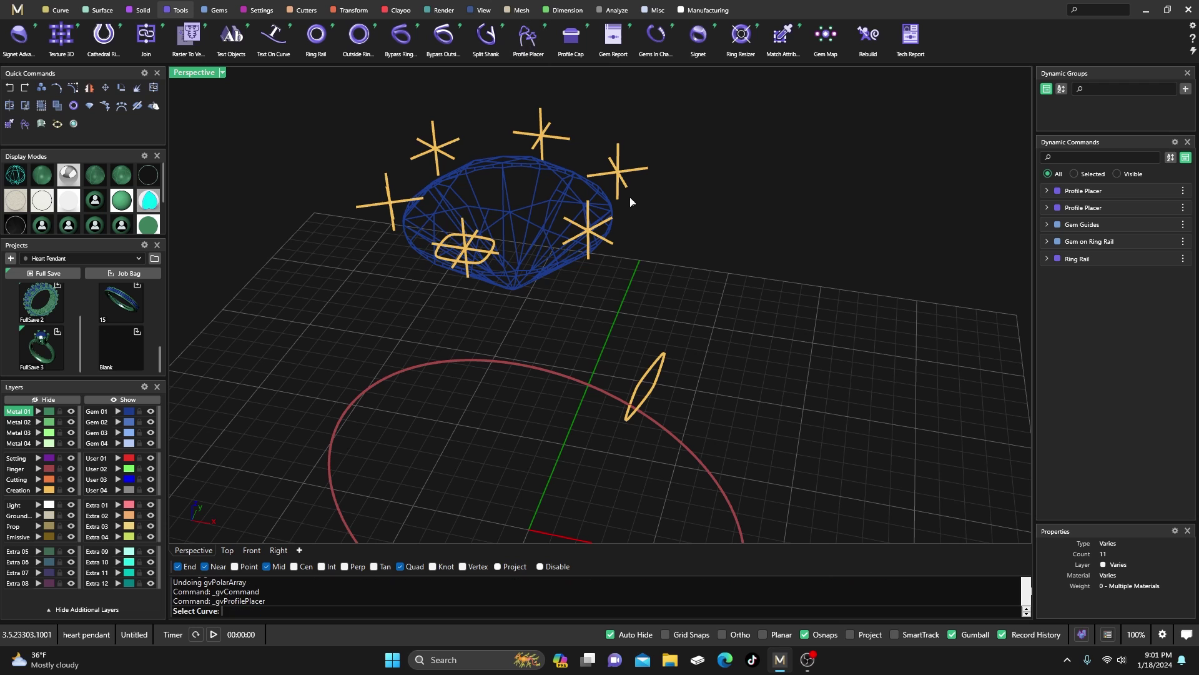
pyautogui.click(589, 217)
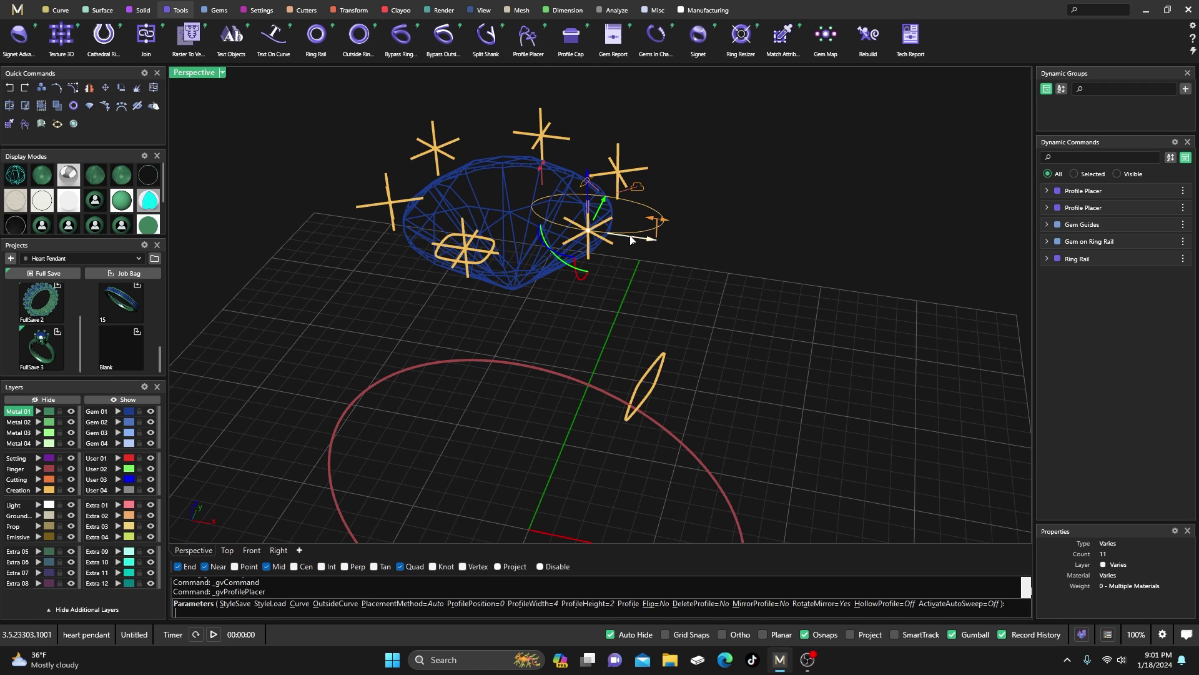
pyautogui.scroll(-3, 694, 234)
pyautogui.moveTo(692, 232); pyautogui.dragTo(753, 388, button='right')
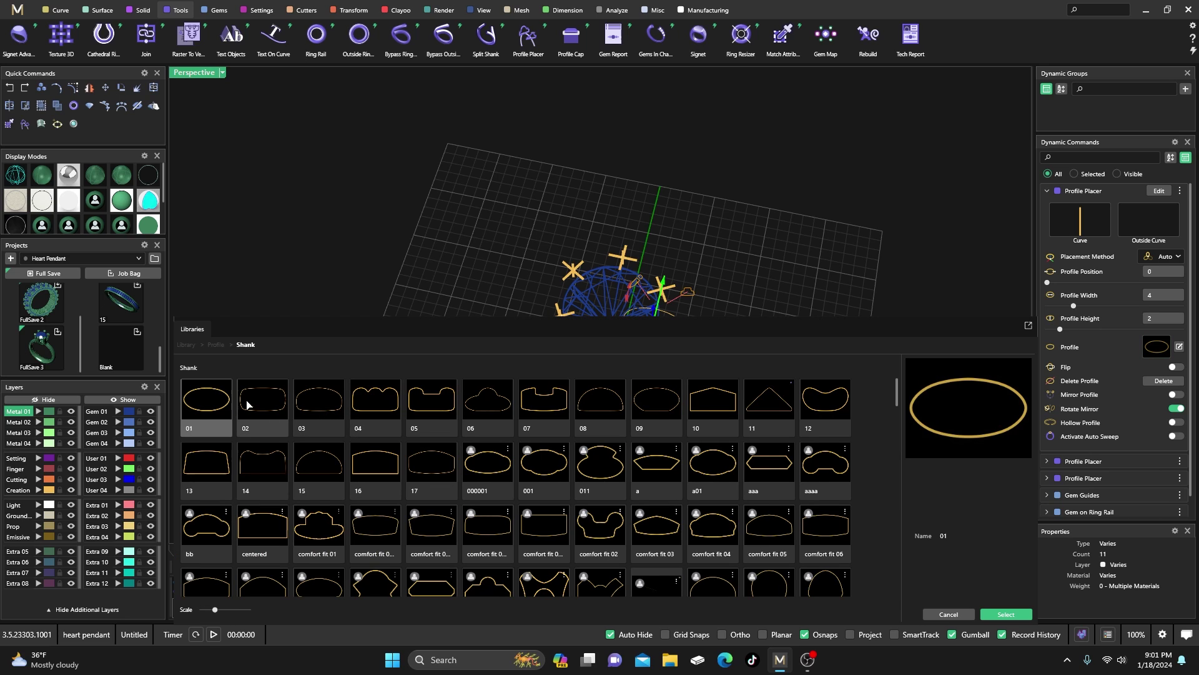
pyautogui.click(249, 405)
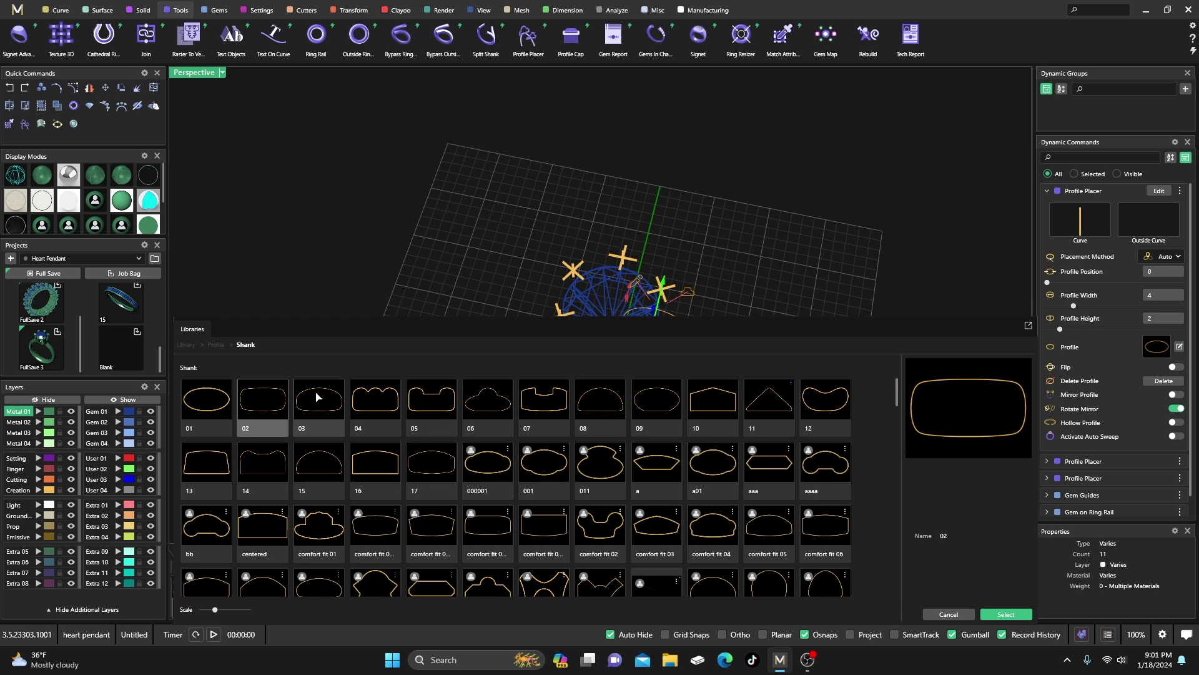
pyautogui.doubleClick(270, 403)
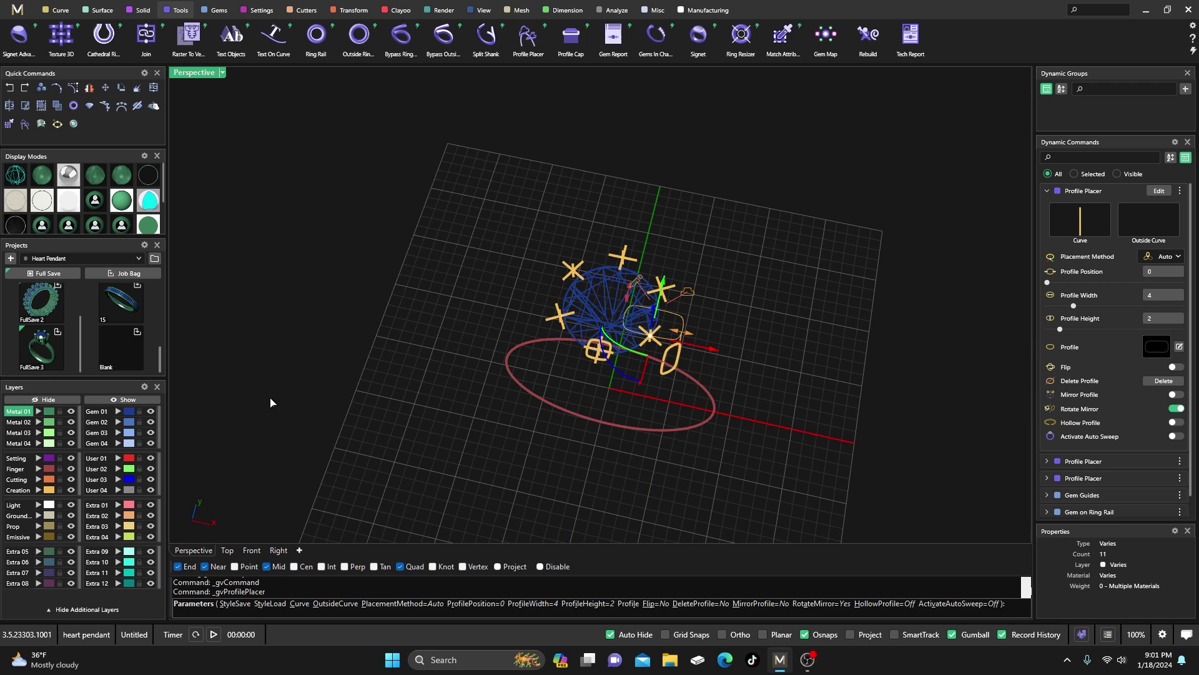
# Rotate the new prong profile in the top view so it lines up with its angled prong guide.
pyautogui.doubleClick(194, 73)
pyautogui.scroll(3, 503, 196)
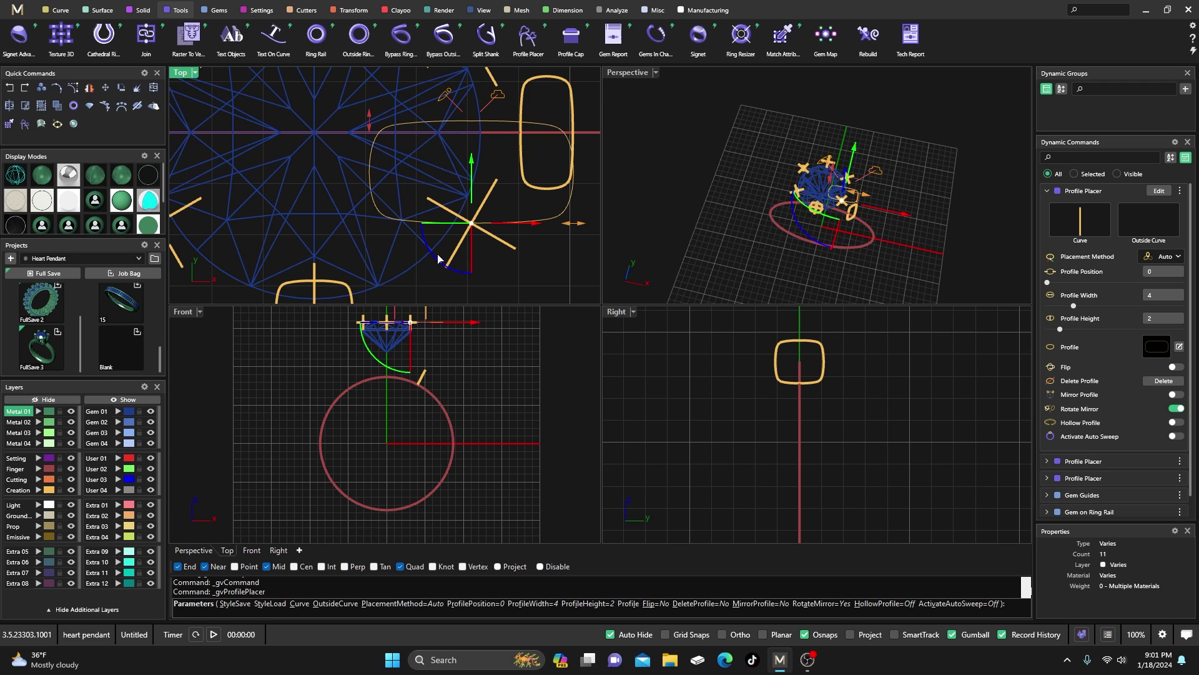
pyautogui.moveTo(439, 260); pyautogui.dragTo(490, 278)
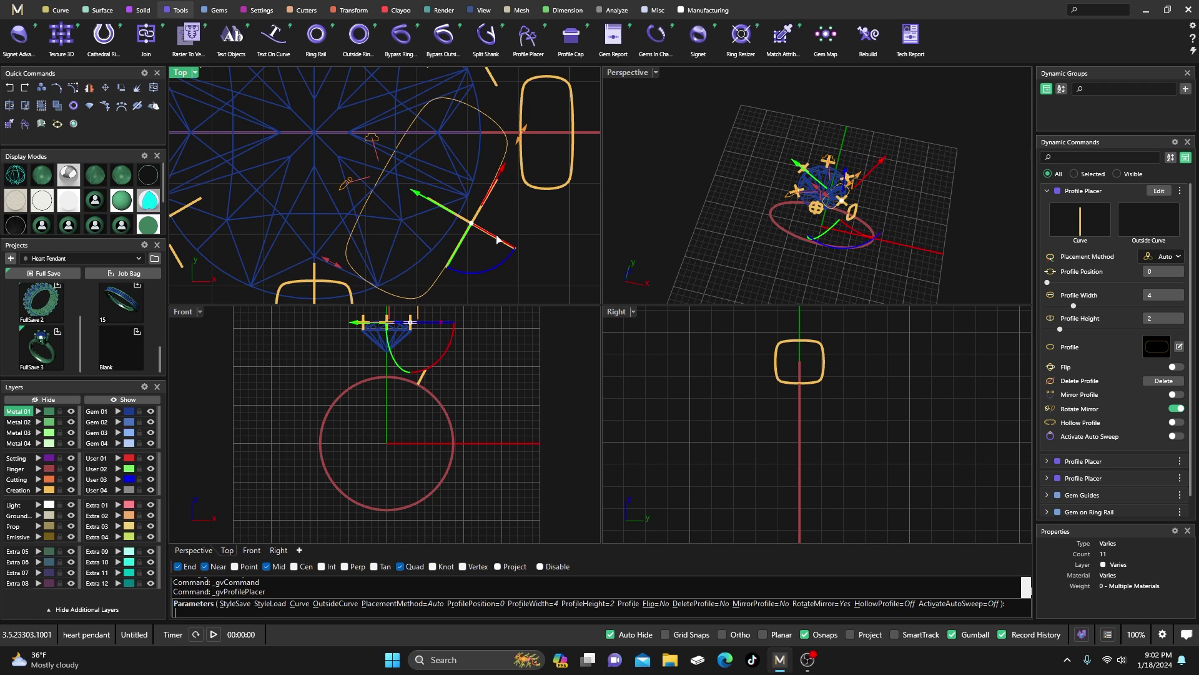
# Move the profile's shape down 1 mm in the profile editor, then finish placing it with width 1.5 mm and height 1.3 mm.
pyautogui.click(1180, 348)
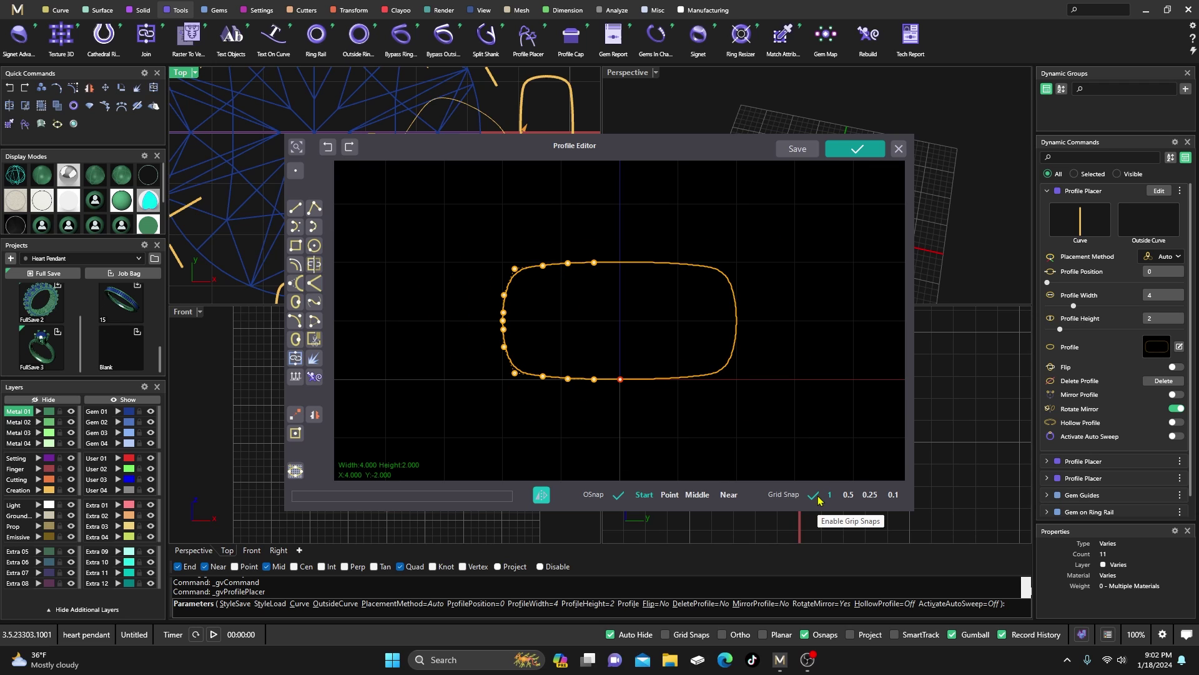
pyautogui.moveTo(448, 213); pyautogui.dragTo(781, 419)
pyautogui.moveTo(622, 263)
pyautogui.mouseDown()
pyautogui.moveTo(621, 302)
pyautogui.moveTo(643, 273)
pyautogui.mouseUp()
pyautogui.click(856, 149)
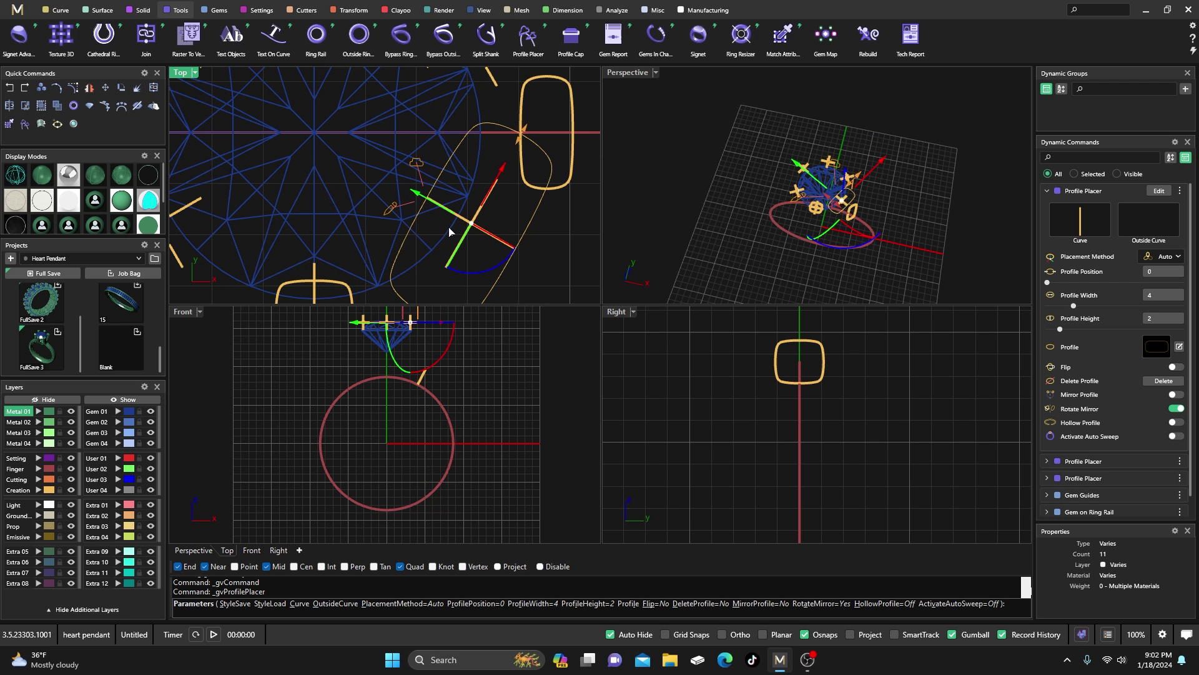
pyautogui.moveTo(522, 144); pyautogui.dragTo(459, 263)
pyautogui.rightClick(710, 206)
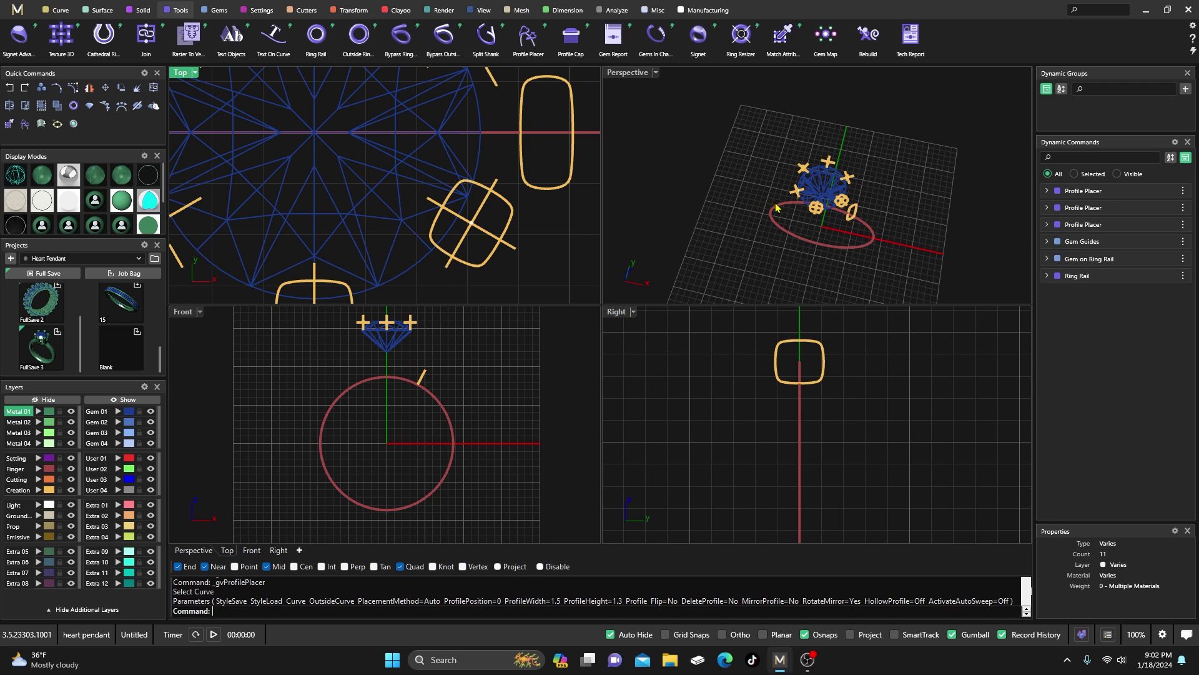
# Place a profile on the prong guide on the other side of the front prong, using shank library shape 02.
pyautogui.scroll(5, 711, 206)
pyautogui.scroll(4, 790, 146)
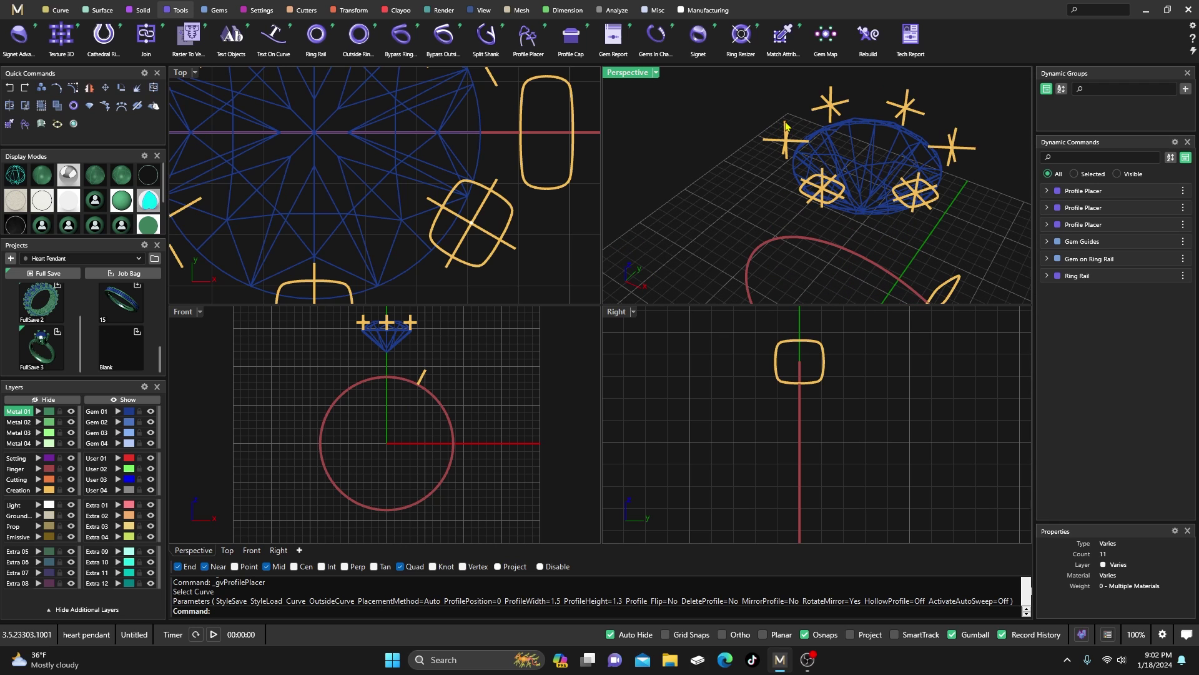
pyautogui.doubleClick(786, 126)
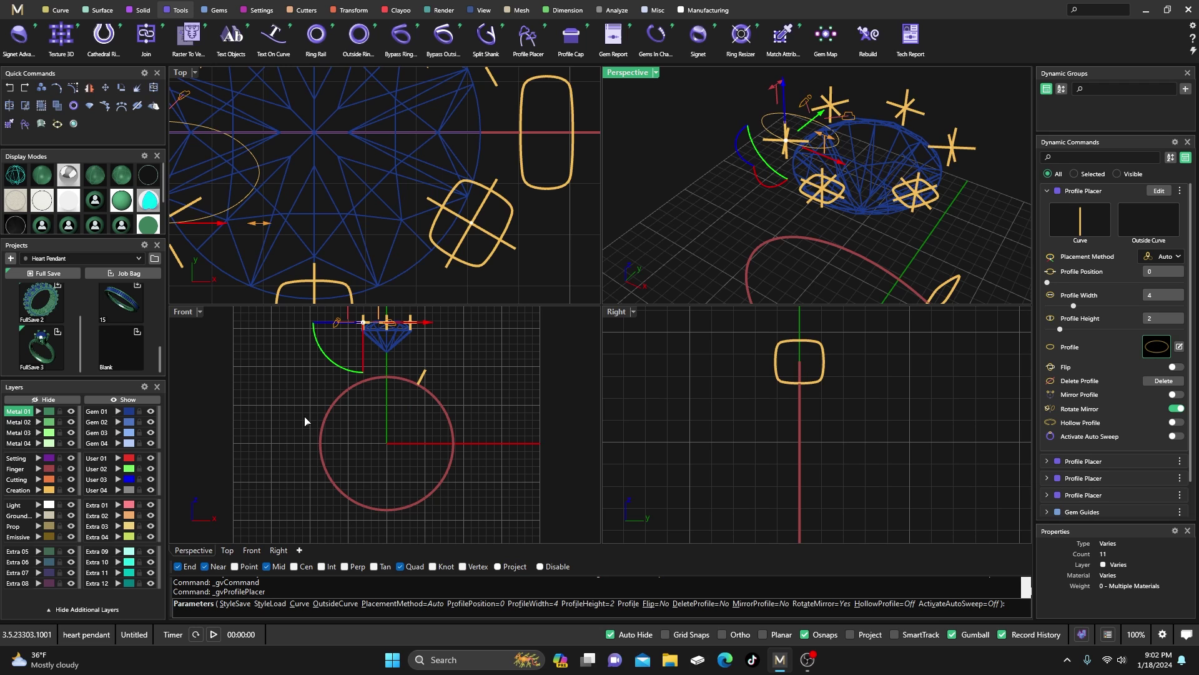
pyautogui.doubleClick(266, 409)
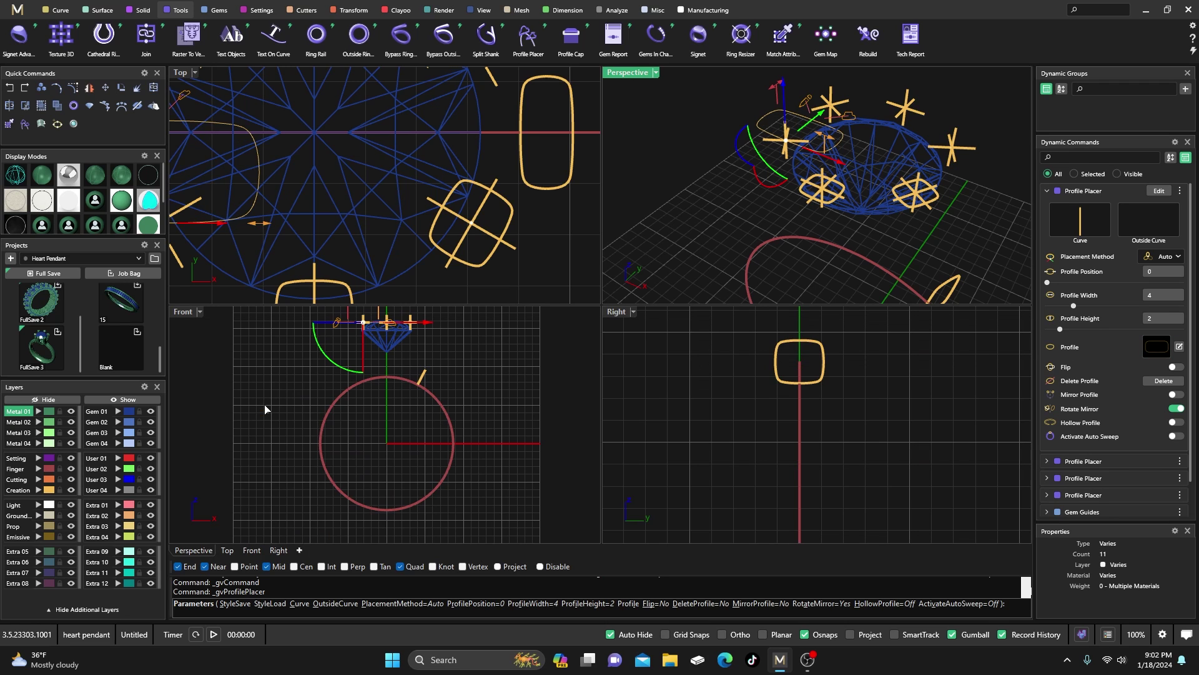
# Move this third prong profile's shape down 1 mm in the profile editor to centre it on the origin, and apply it.
pyautogui.click(1179, 346)
pyautogui.scroll(-2, 613, 316)
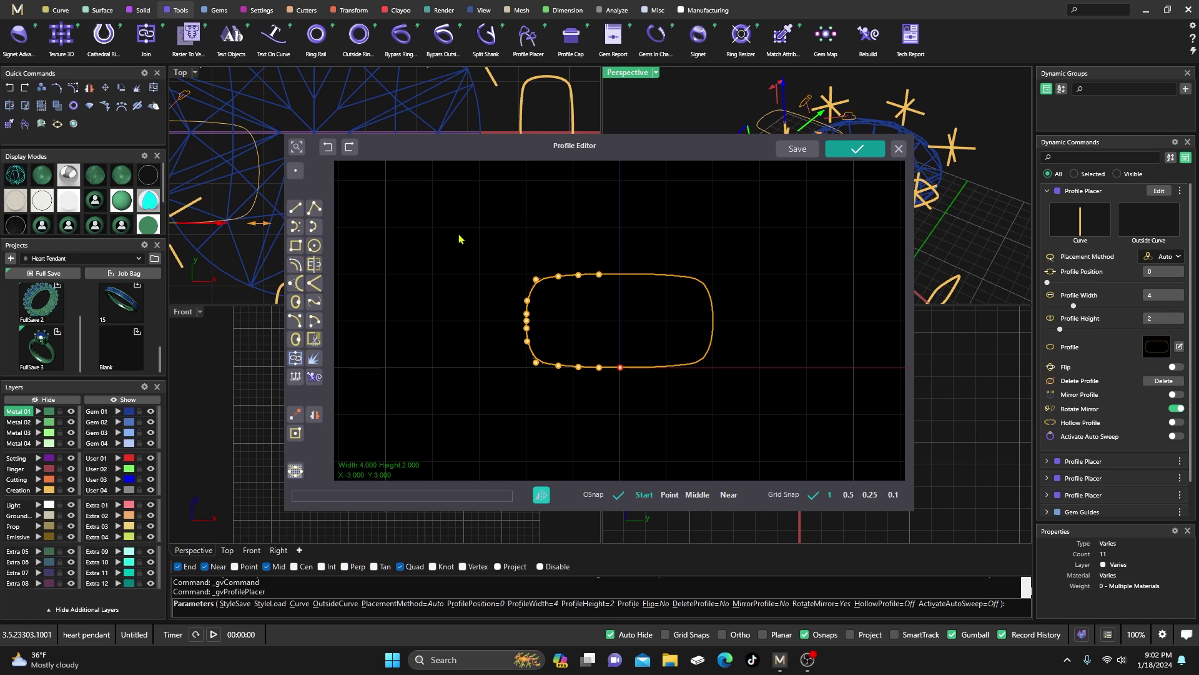
pyautogui.moveTo(442, 227); pyautogui.dragTo(789, 450)
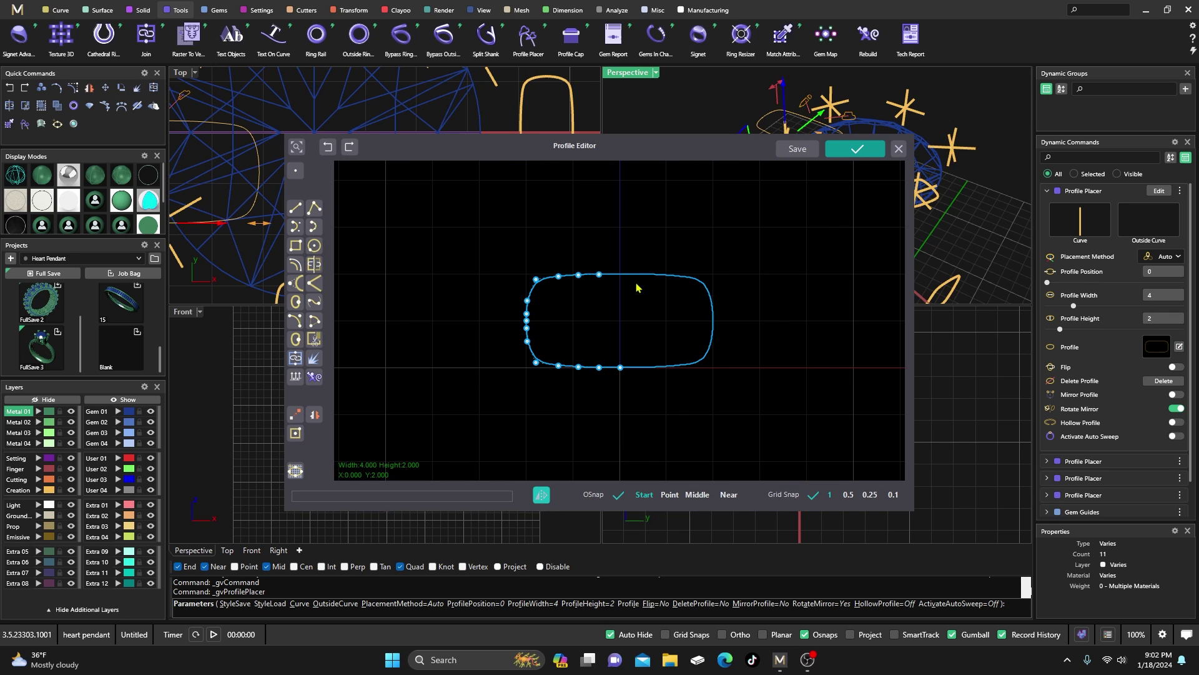
pyautogui.moveTo(621, 276); pyautogui.dragTo(631, 323)
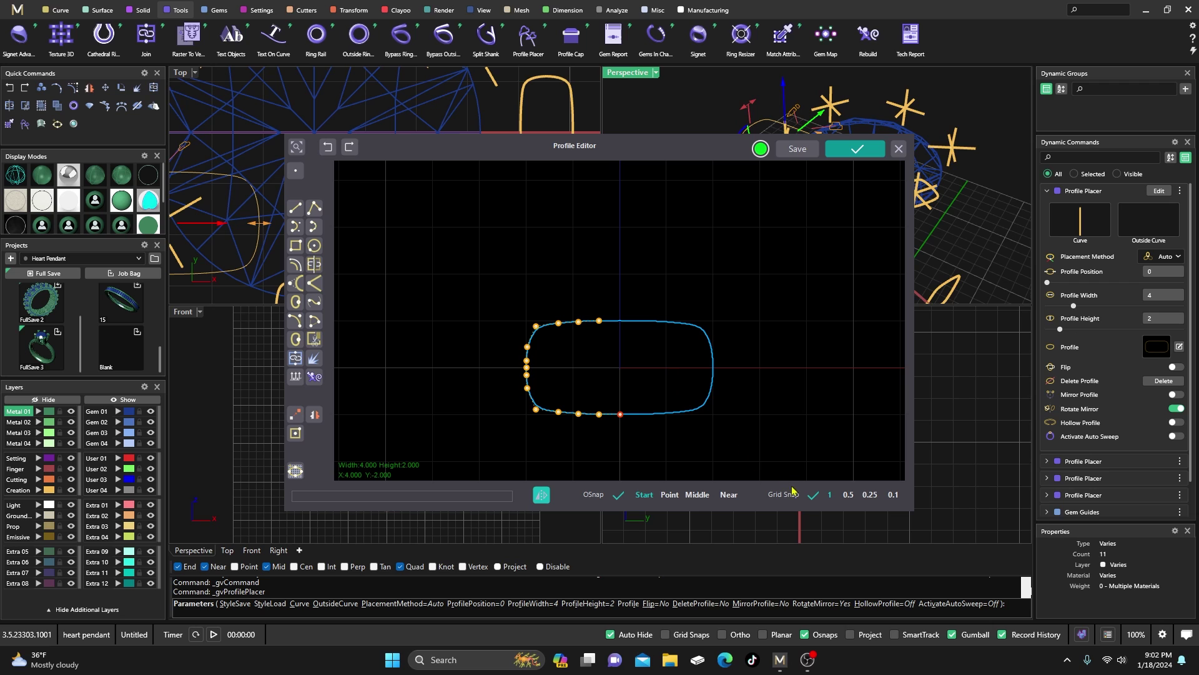
pyautogui.click(855, 150)
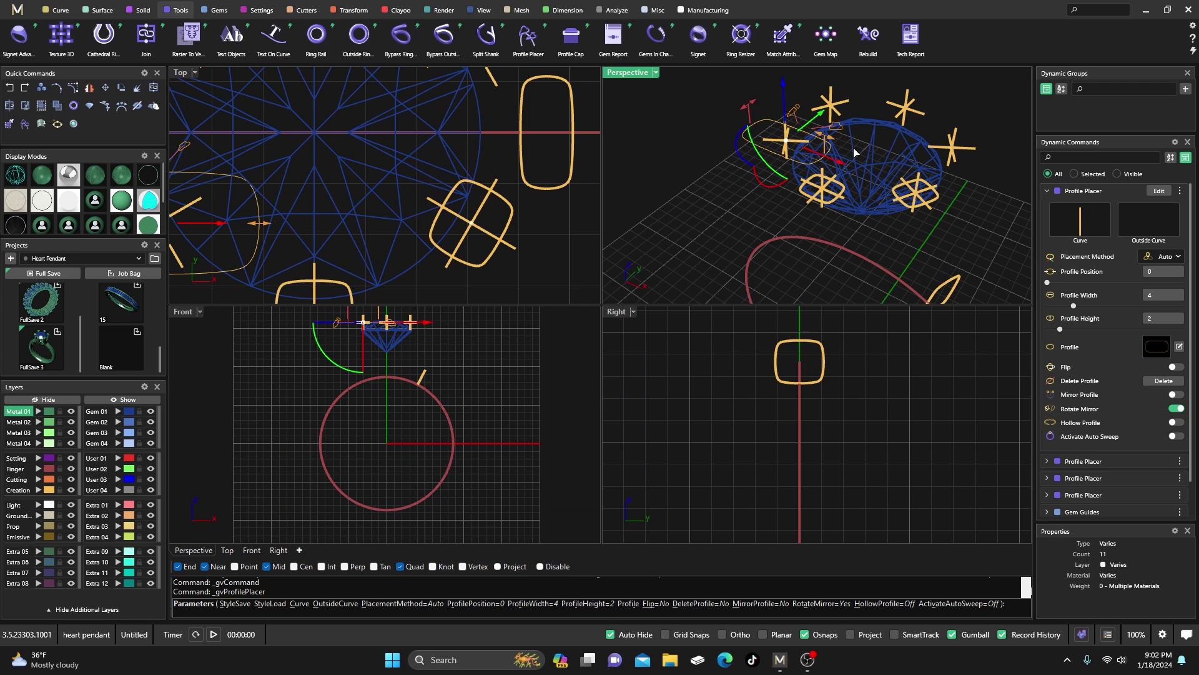
# Rotate the third prong profile to match its angled guide, and finish placing it with width 1.5 mm and height 1.3 mm.
pyautogui.scroll(-3, 408, 172)
pyautogui.moveTo(403, 171); pyautogui.dragTo(433, 205, button='right')
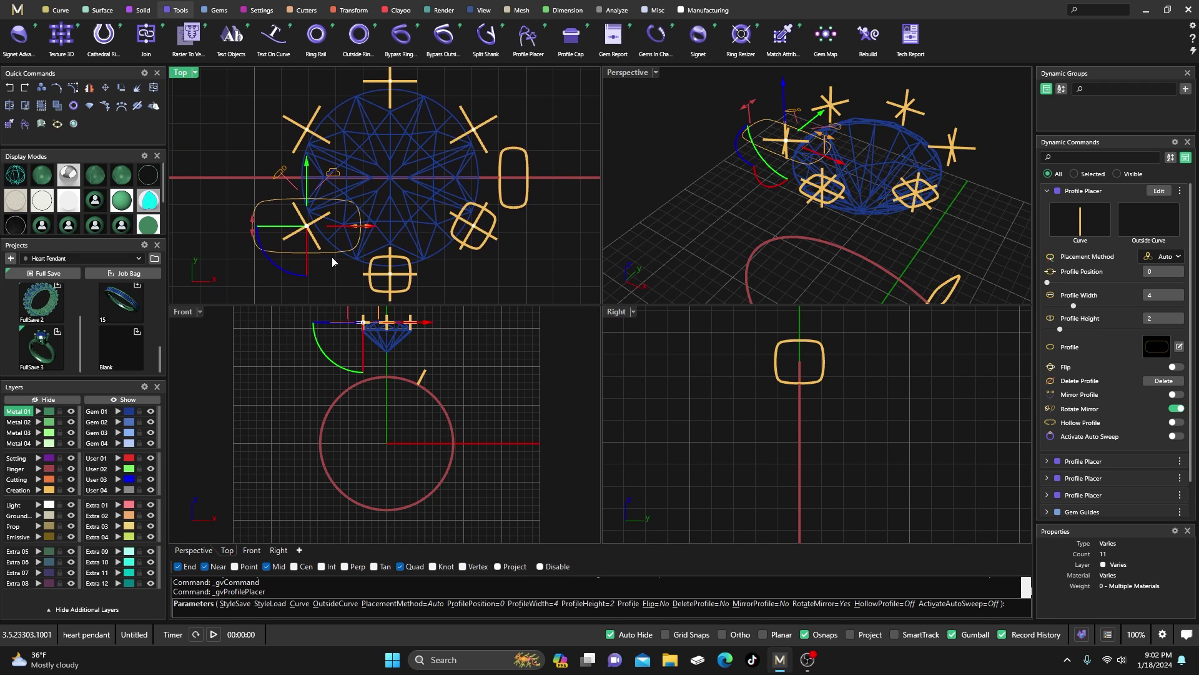
pyautogui.scroll(2, 330, 261)
pyautogui.moveTo(254, 252); pyautogui.dragTo(264, 202)
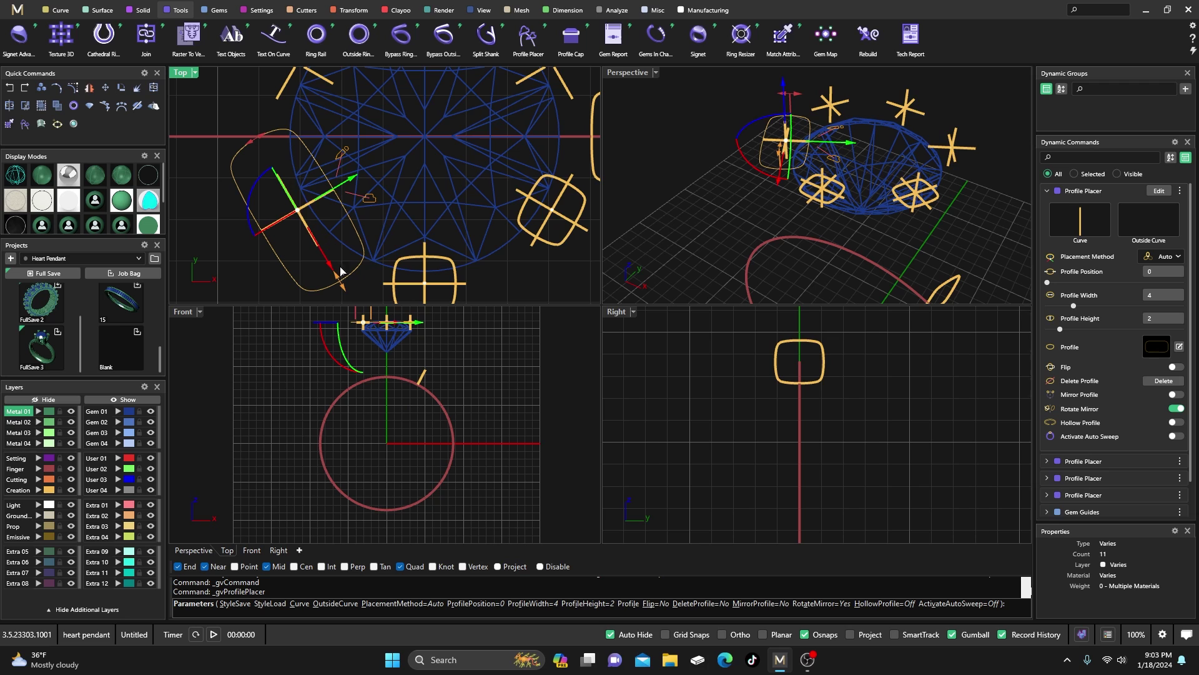
pyautogui.moveTo(344, 289); pyautogui.dragTo(271, 197)
pyautogui.press('Return')
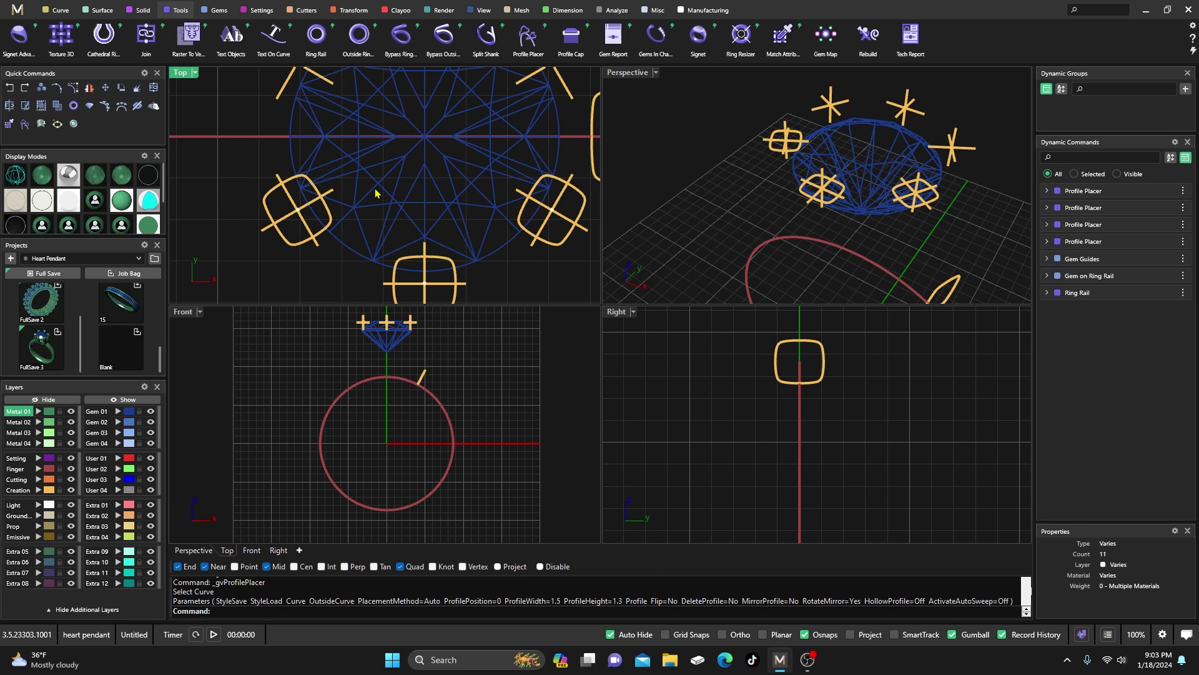
# Create a Profile Sweep from the front prong profile to the shank profile, with Automatic Seam turned off.
pyautogui.doubleClick(628, 74)
pyautogui.scroll(-5, 573, 225)
pyautogui.moveTo(573, 225); pyautogui.dragTo(553, 223, button='right')
pyautogui.scroll(2, 553, 223)
pyautogui.scroll(3, 565, 223)
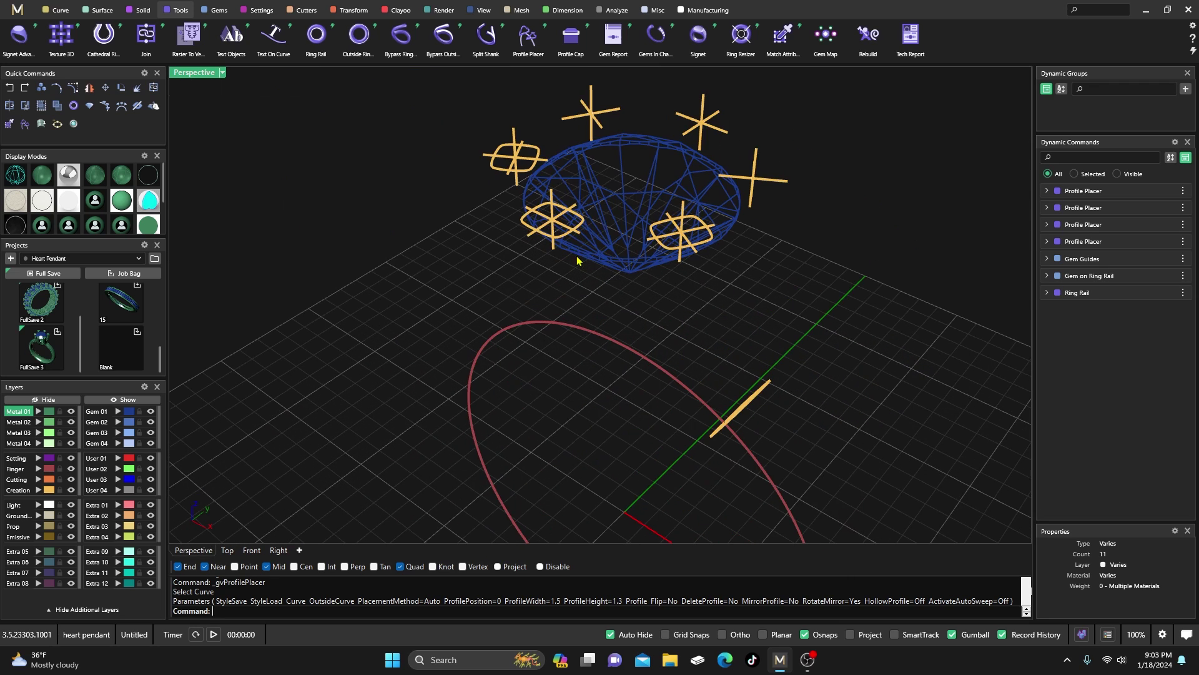
pyautogui.click(97, 10)
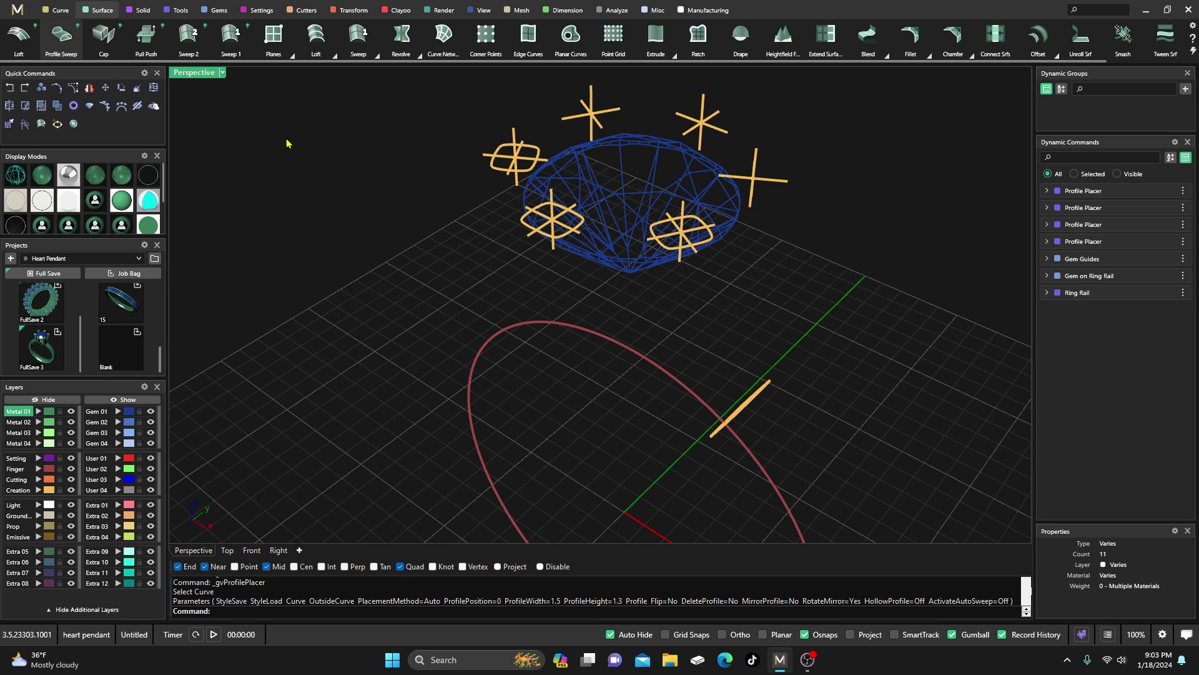
pyautogui.click(545, 241)
pyautogui.click(754, 400)
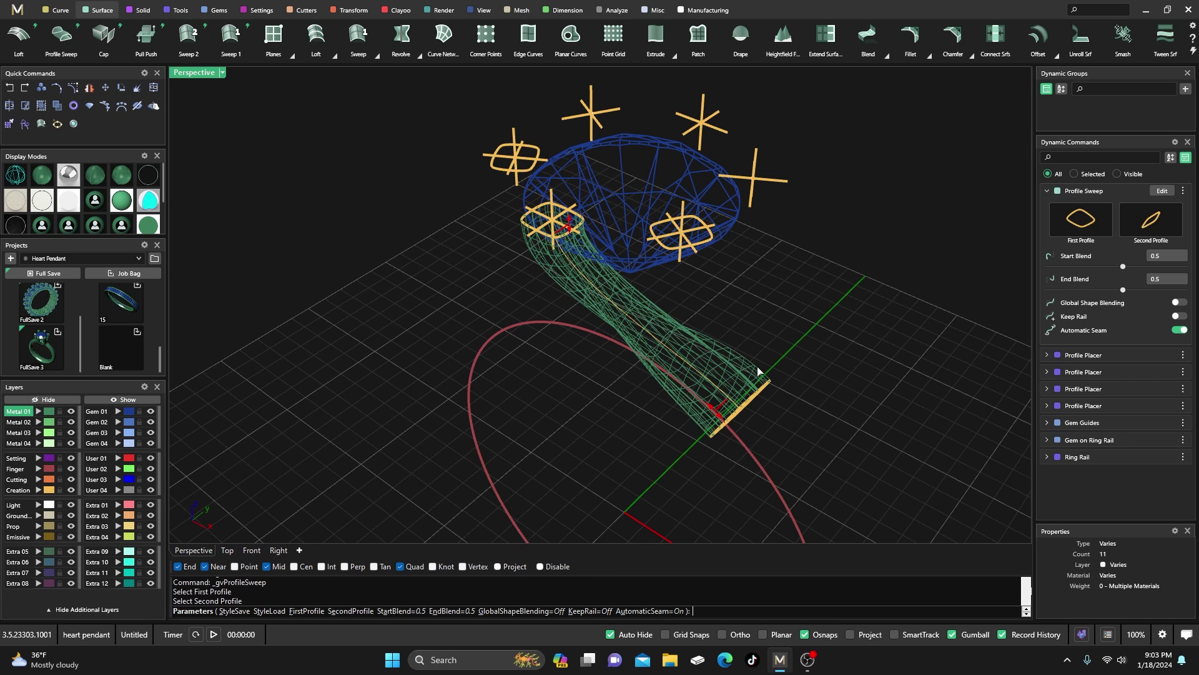
pyautogui.click(1180, 331)
# Switch the perspective view to a shaded display mode and return to the four-view layout.
pyautogui.moveTo(847, 336); pyautogui.dragTo(829, 329, button='right')
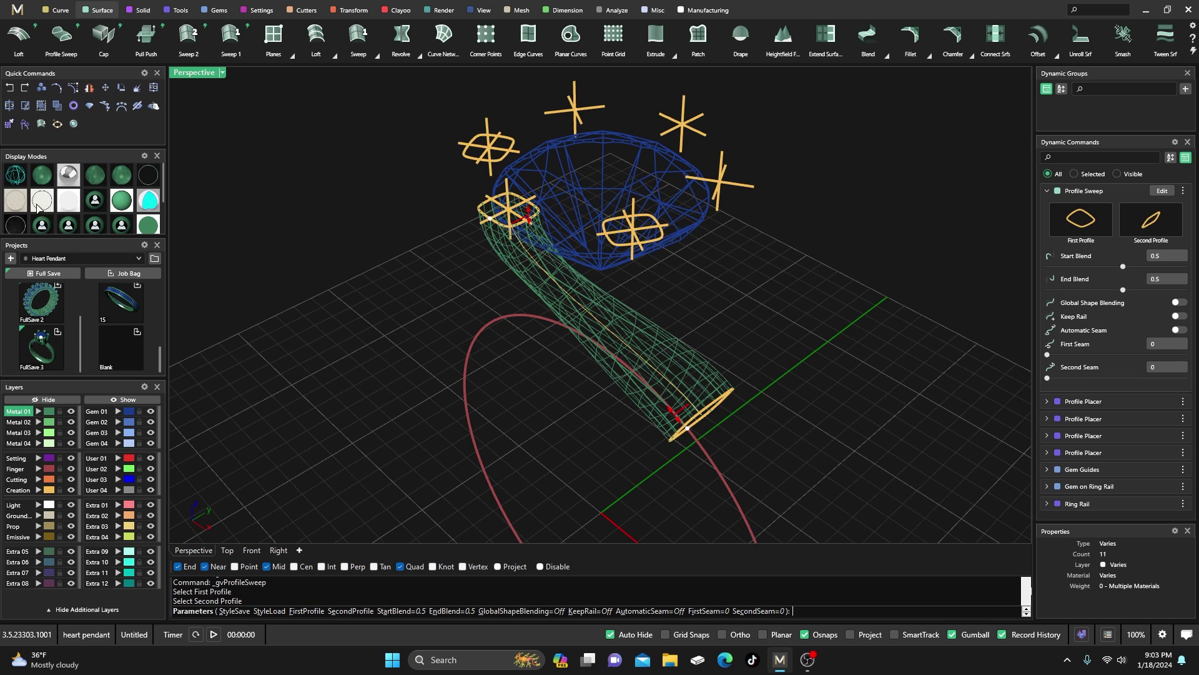
pyautogui.click(43, 177)
pyautogui.moveTo(324, 319)
pyautogui.mouseDown(button='right')
pyautogui.moveTo(458, 313)
pyautogui.moveTo(322, 223)
pyautogui.mouseUp(button='right')
pyautogui.doubleClick(187, 75)
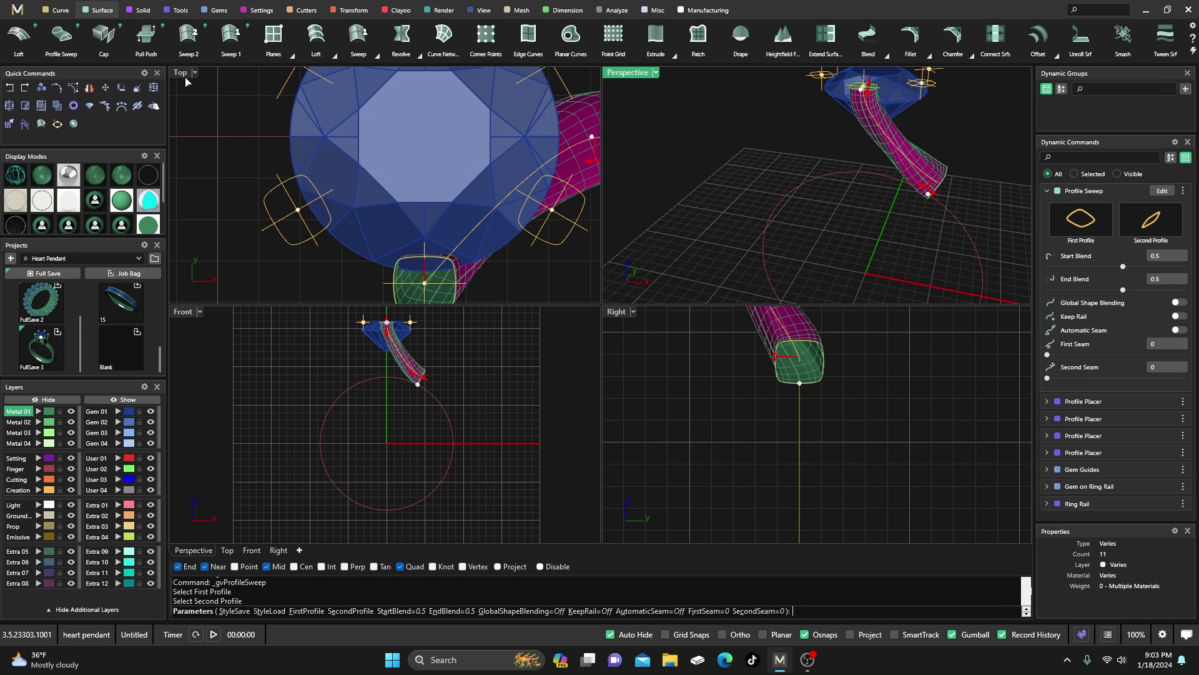
# Adjust the front prong sweep in the Front view to Start Blend 1.9 and End Blend 0.7, and finish it.
pyautogui.moveTo(458, 463); pyautogui.dragTo(461, 481, button='right')
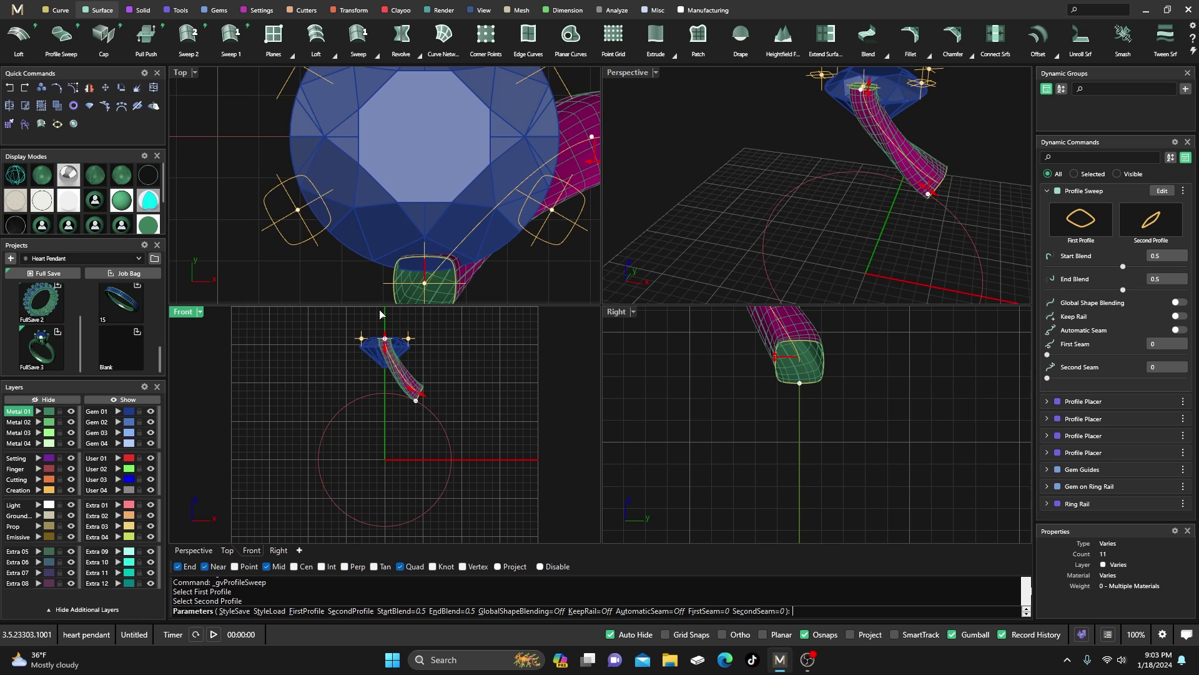
pyautogui.scroll(1, 406, 405)
pyautogui.scroll(4, 406, 405)
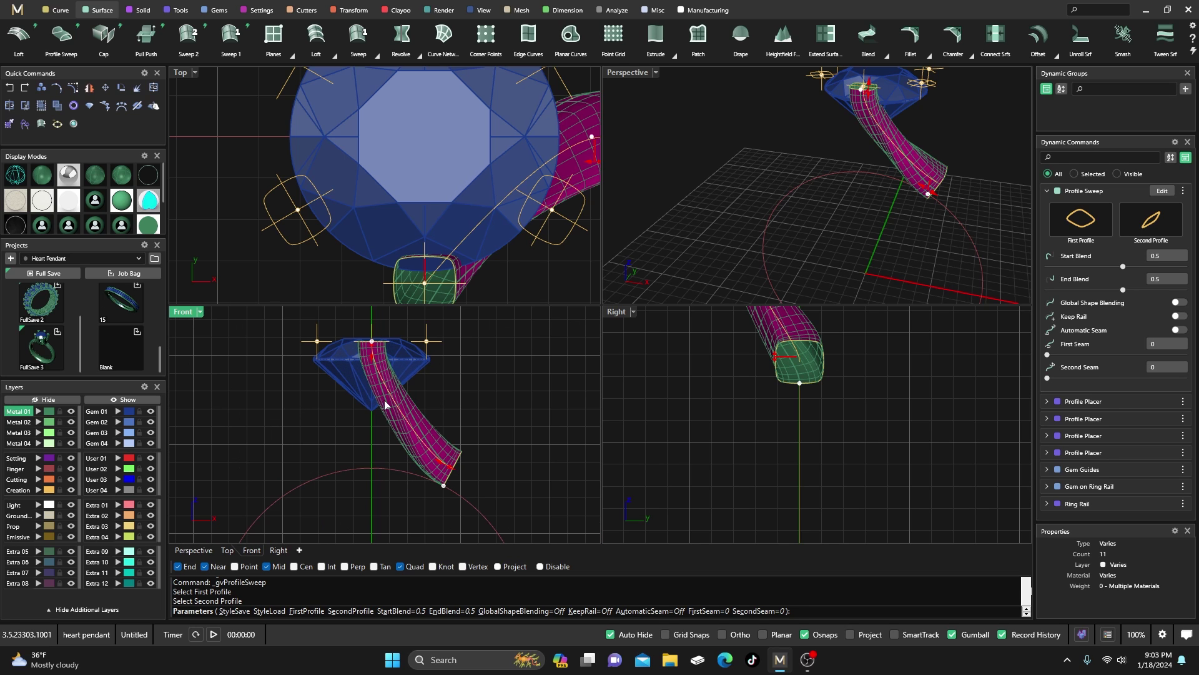
pyautogui.moveTo(372, 359); pyautogui.dragTo(374, 381)
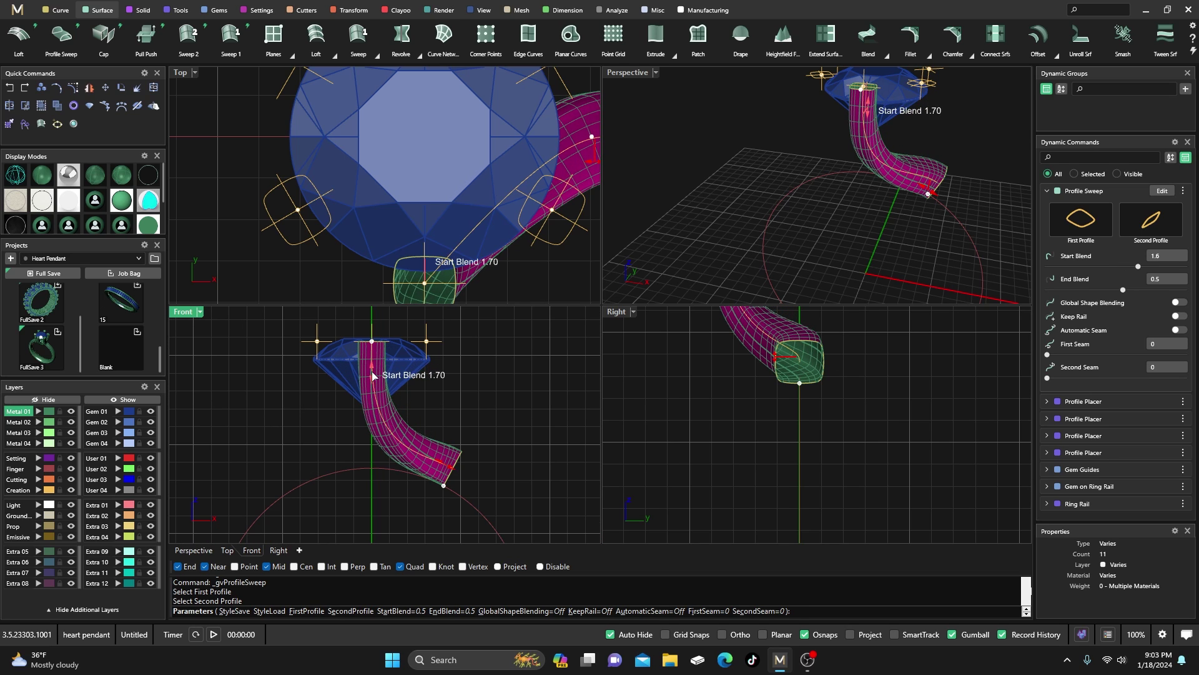
pyautogui.moveTo(445, 468); pyautogui.dragTo(442, 467)
pyautogui.moveTo(374, 376); pyautogui.dragTo(374, 381)
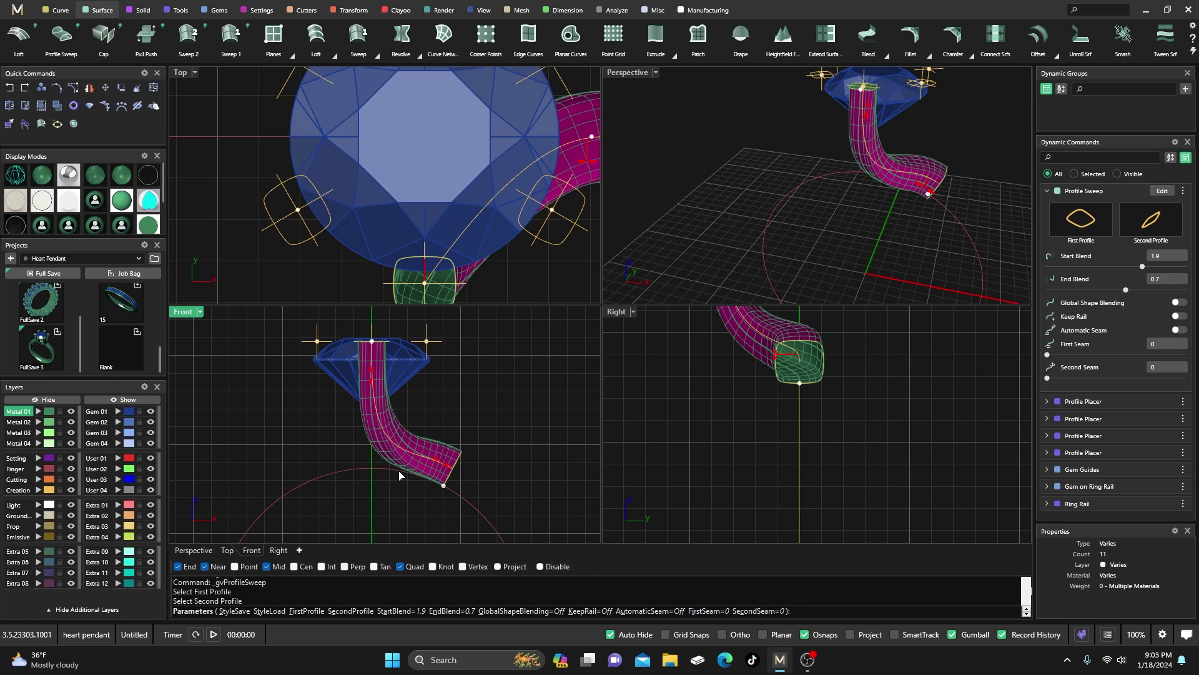
pyautogui.rightClick(509, 406)
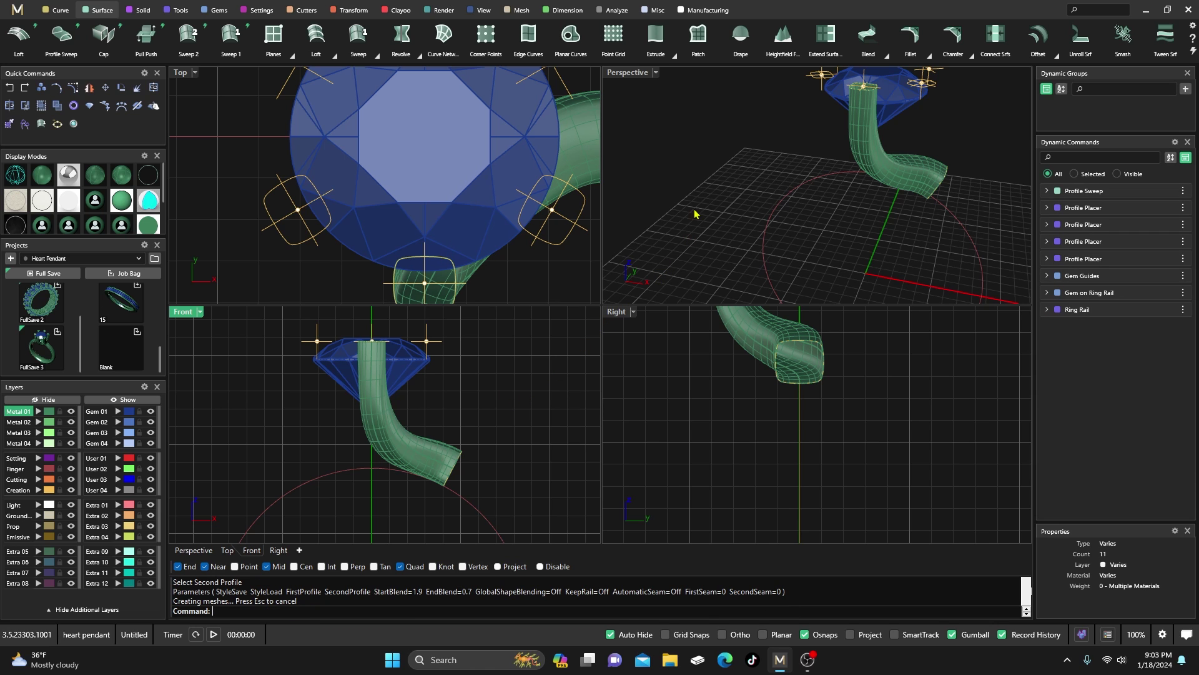
# Create a Profile Sweep from the prong profile on the side away from the shank profile to the shank profile, with Automatic Seam off.
pyautogui.doubleClick(630, 73)
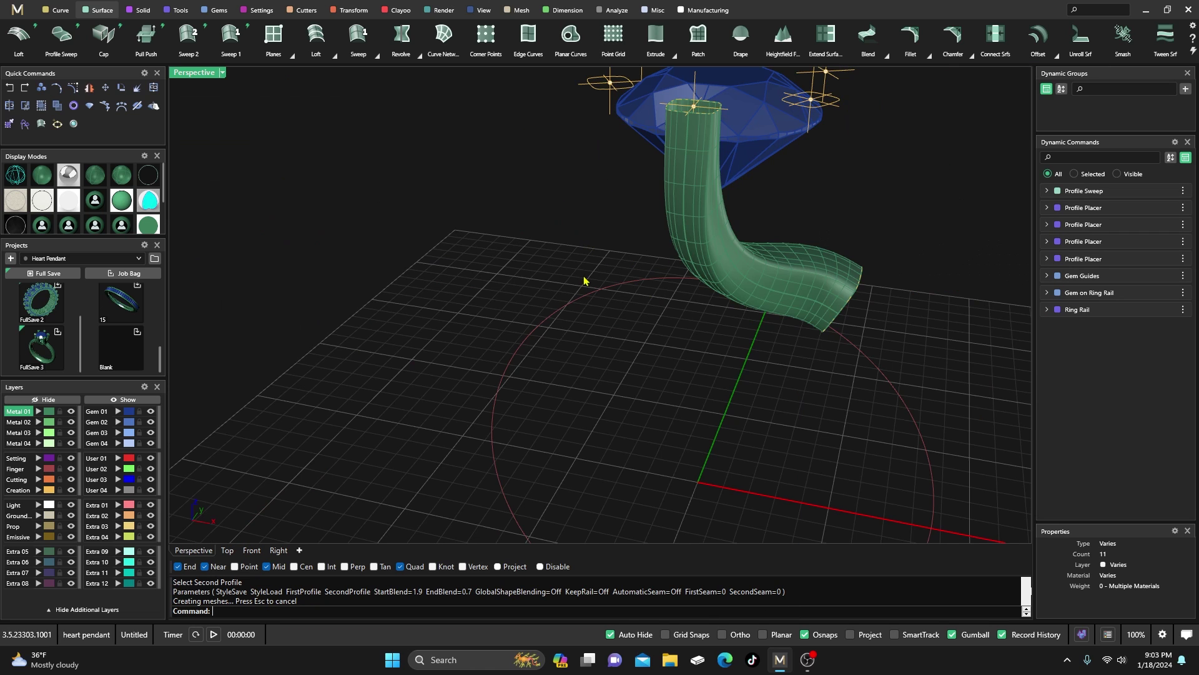
pyautogui.scroll(-2, 583, 276)
pyautogui.rightClick(559, 217)
pyautogui.scroll(2, 575, 201)
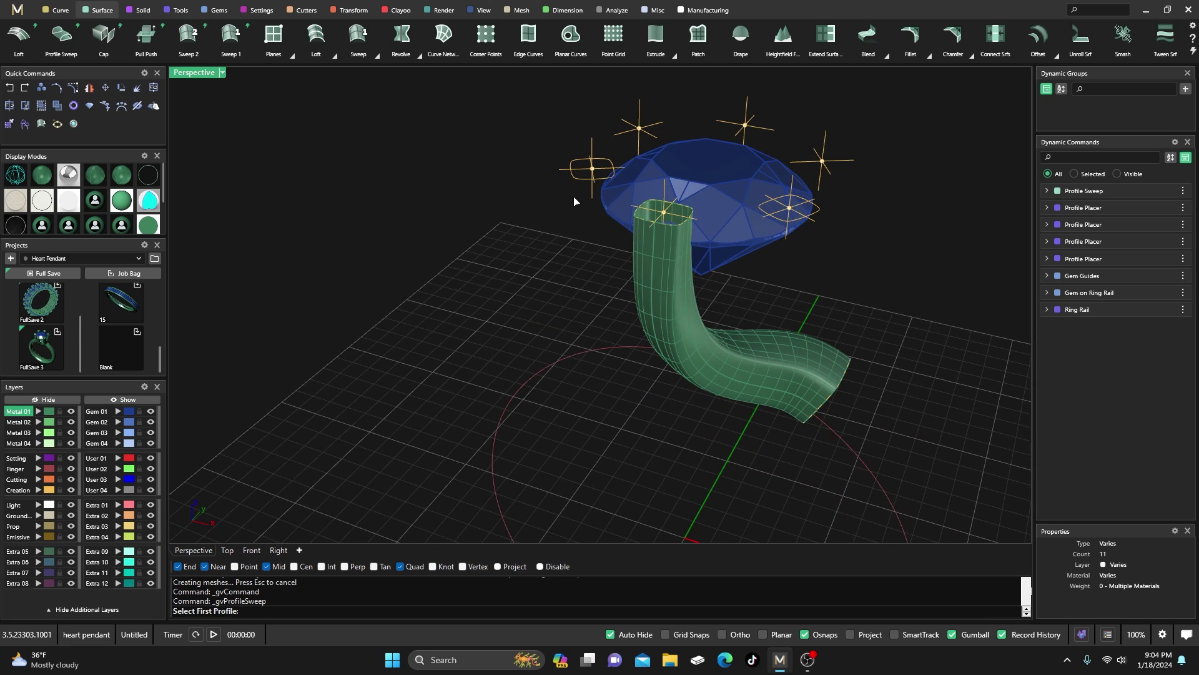
pyautogui.click(579, 185)
pyautogui.scroll(-2, 525, 305)
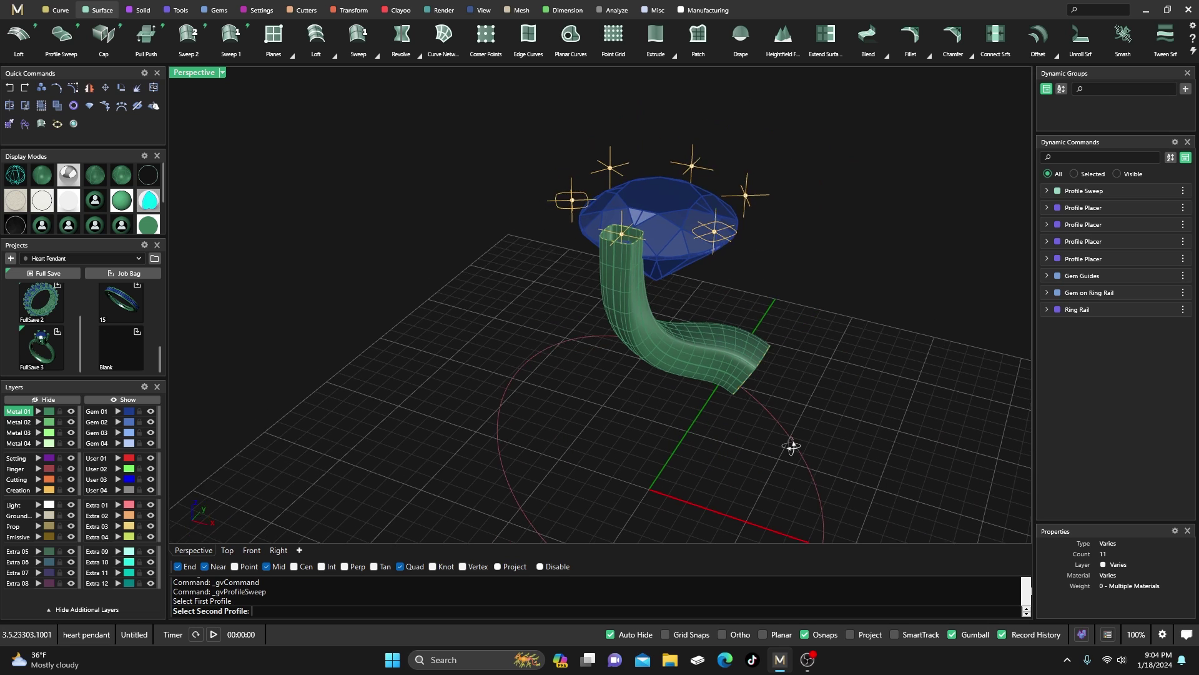
pyautogui.moveTo(789, 448); pyautogui.dragTo(714, 317, button='right')
pyautogui.click(716, 303)
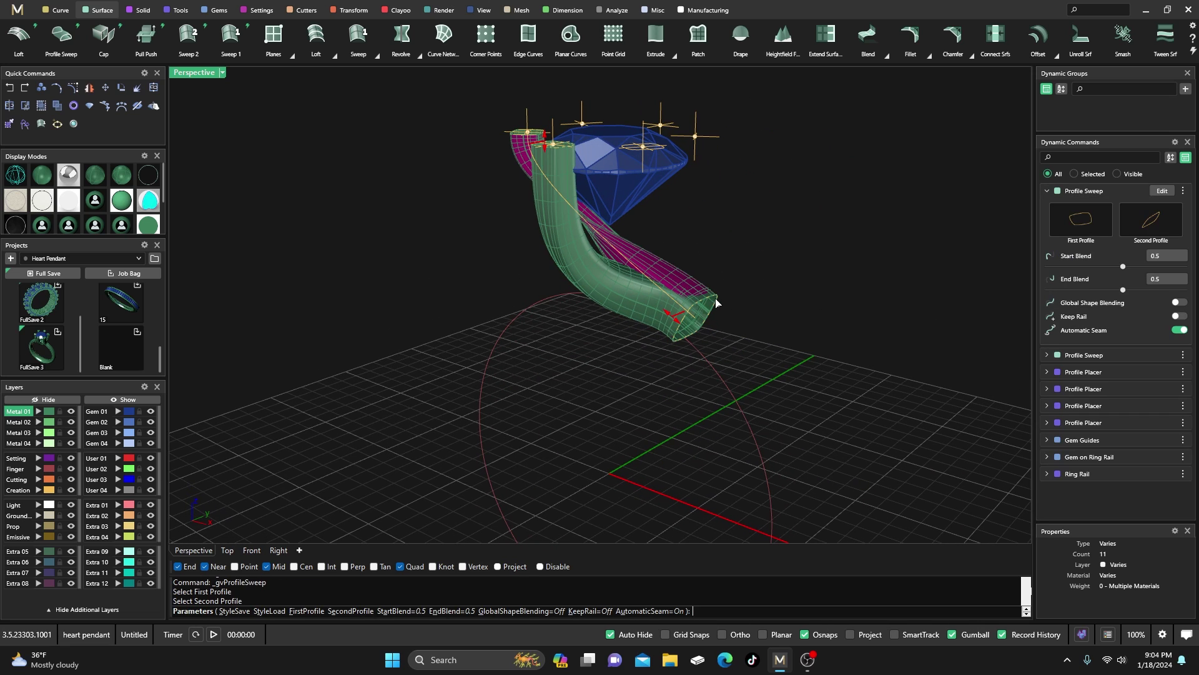
pyautogui.click(1180, 330)
pyautogui.moveTo(605, 385); pyautogui.dragTo(187, 335, button='right')
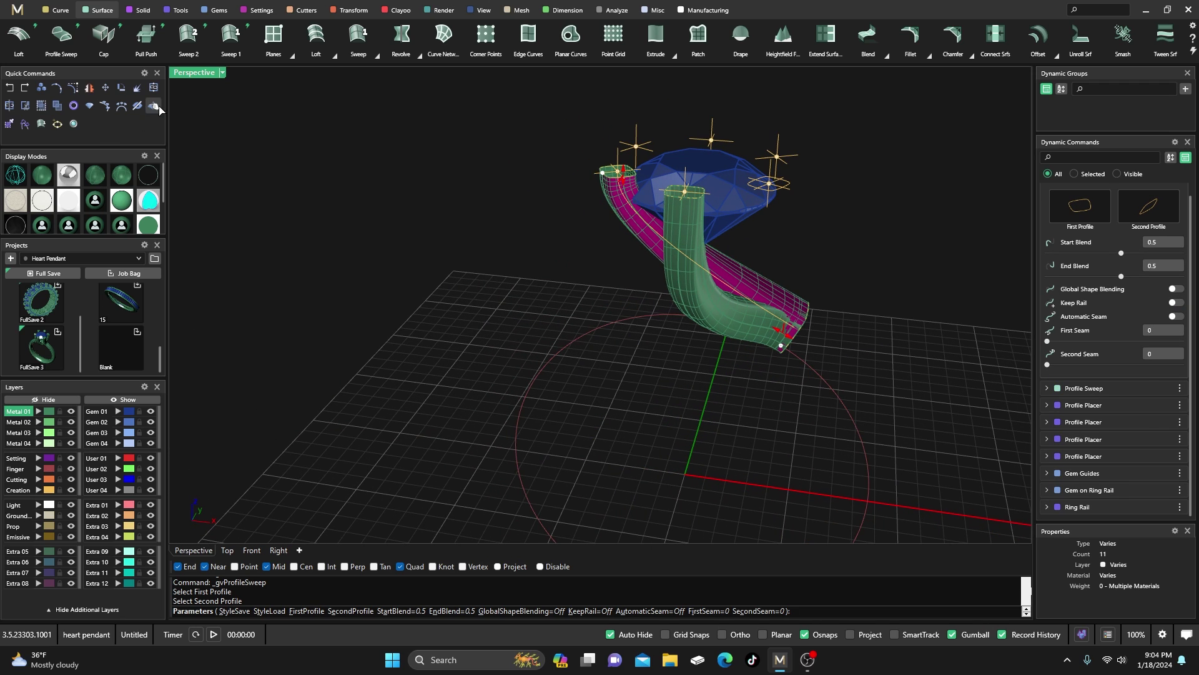
# Adjust the second prong sweep in the Front view to Start Blend 1.6 and End Blend 0.7, and finish it.
pyautogui.doubleClick(193, 72)
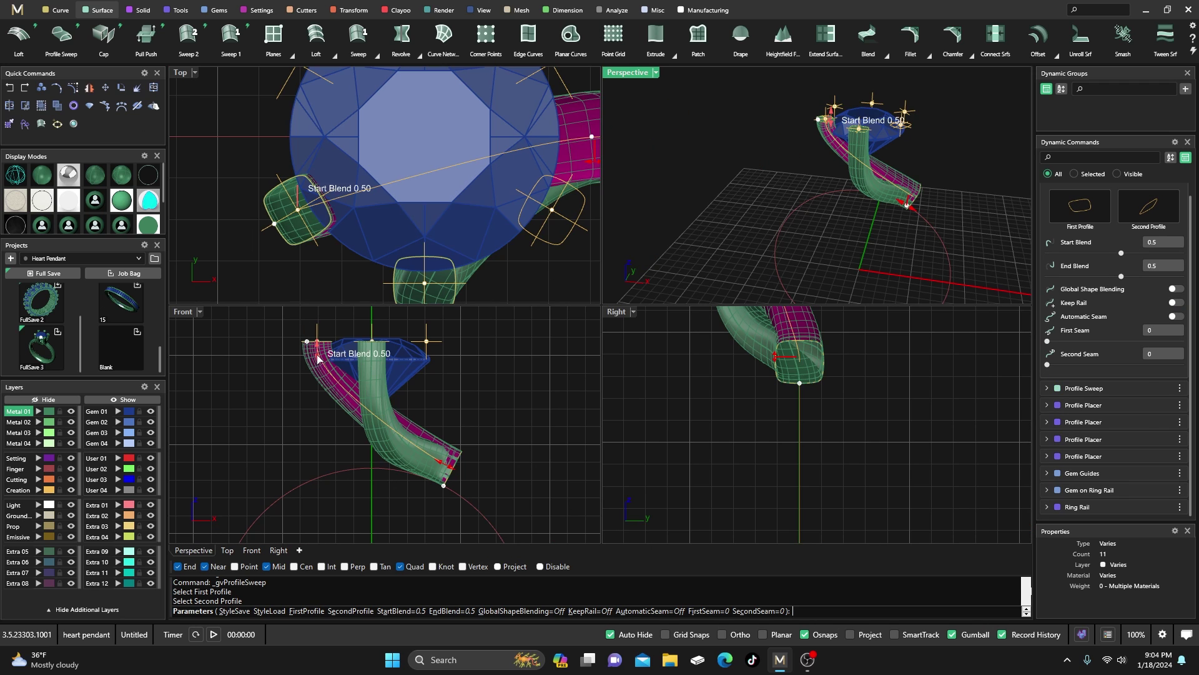
pyautogui.moveTo(318, 358); pyautogui.dragTo(316, 373)
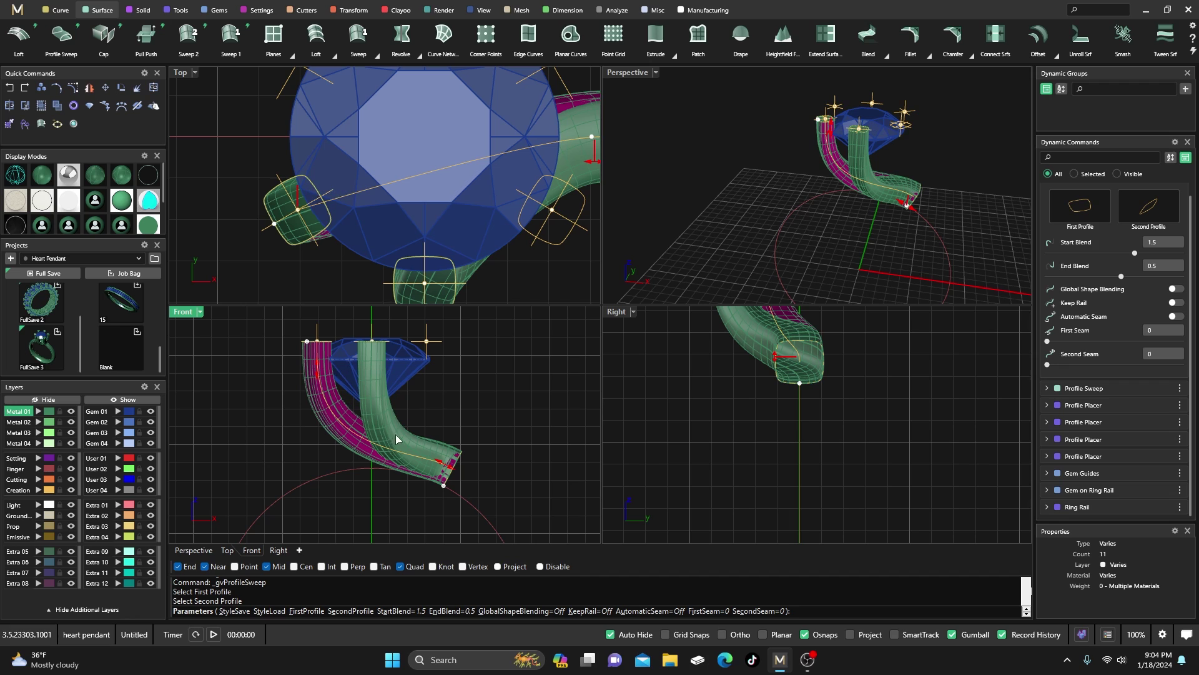
pyautogui.moveTo(442, 473); pyautogui.dragTo(443, 476)
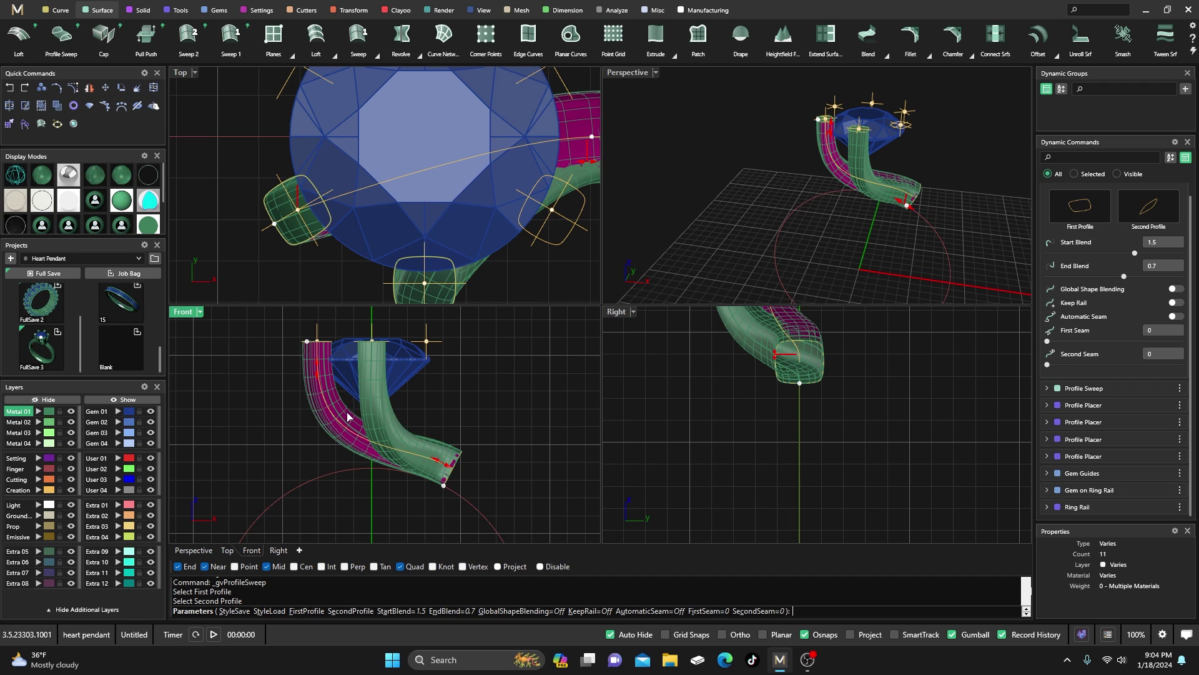
pyautogui.moveTo(319, 373); pyautogui.dragTo(319, 374)
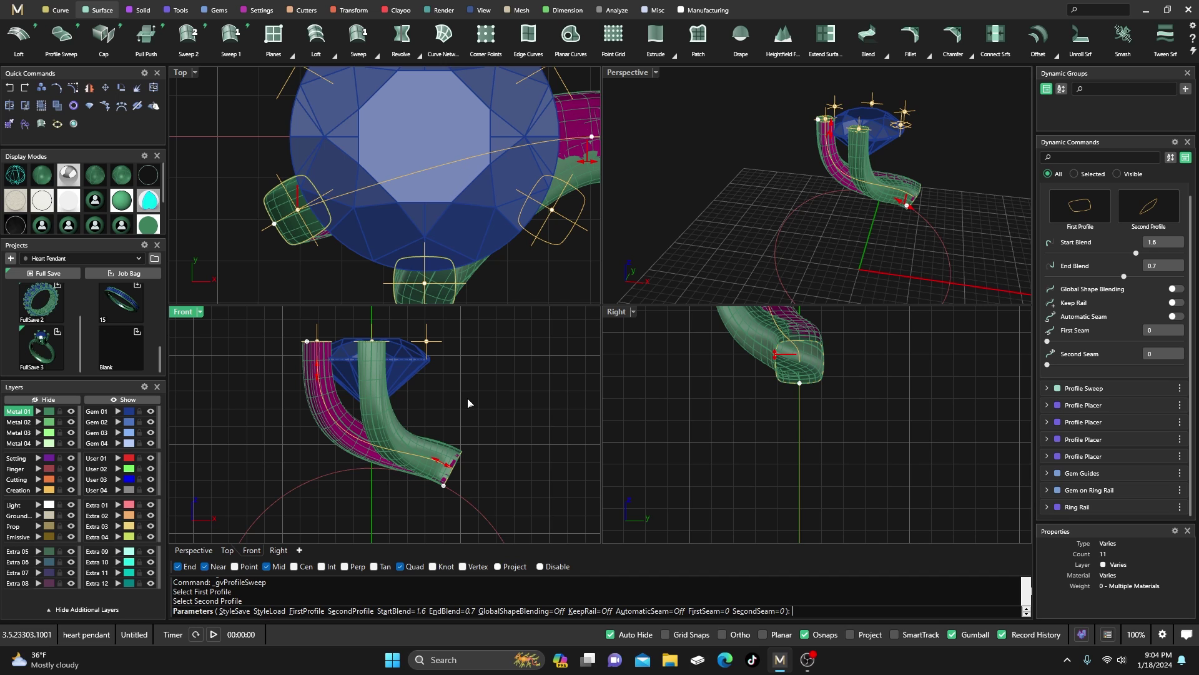
pyautogui.press('Return')
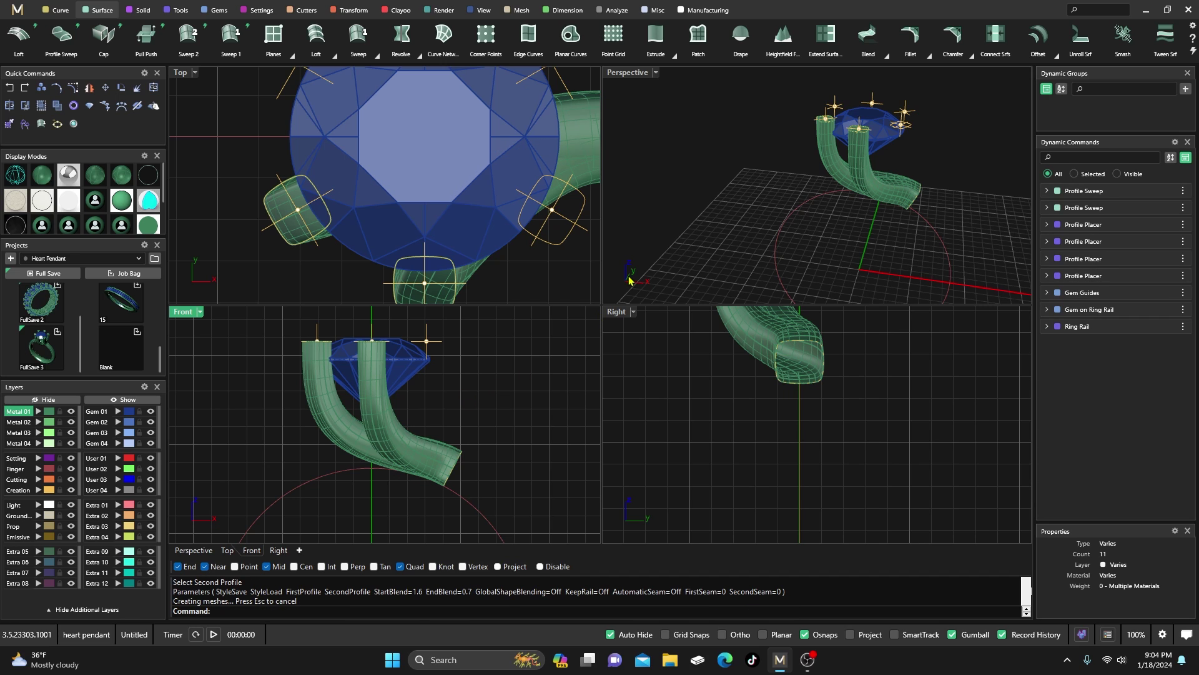
# Create a Profile Sweep from the remaining prong profile to the shank profile, with Automatic Seam off.
pyautogui.scroll(5, 799, 162)
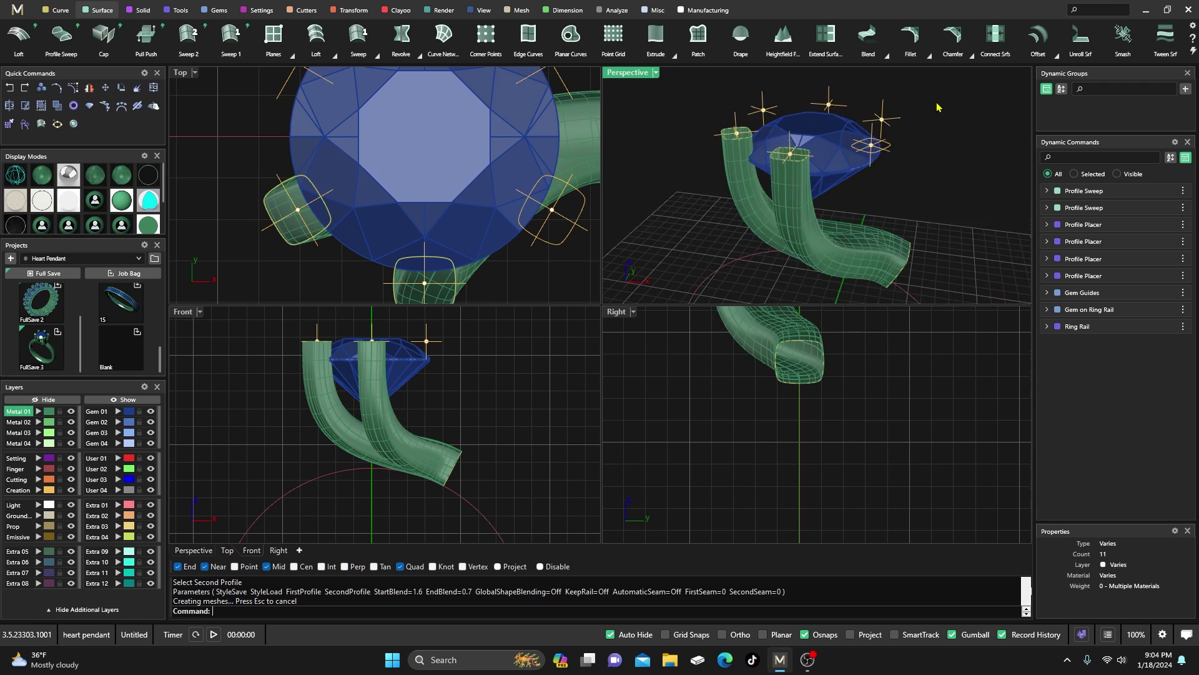
pyautogui.press('Return')
pyautogui.click(855, 177)
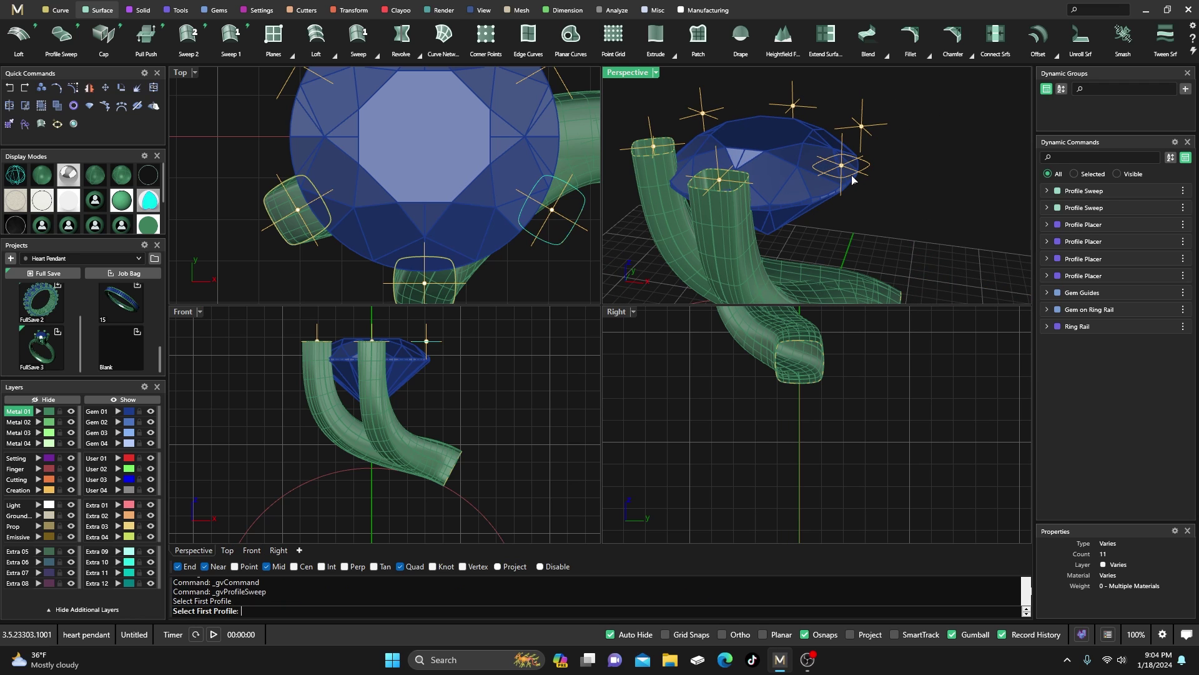
pyautogui.scroll(-3, 802, 199)
pyautogui.scroll(4, 798, 193)
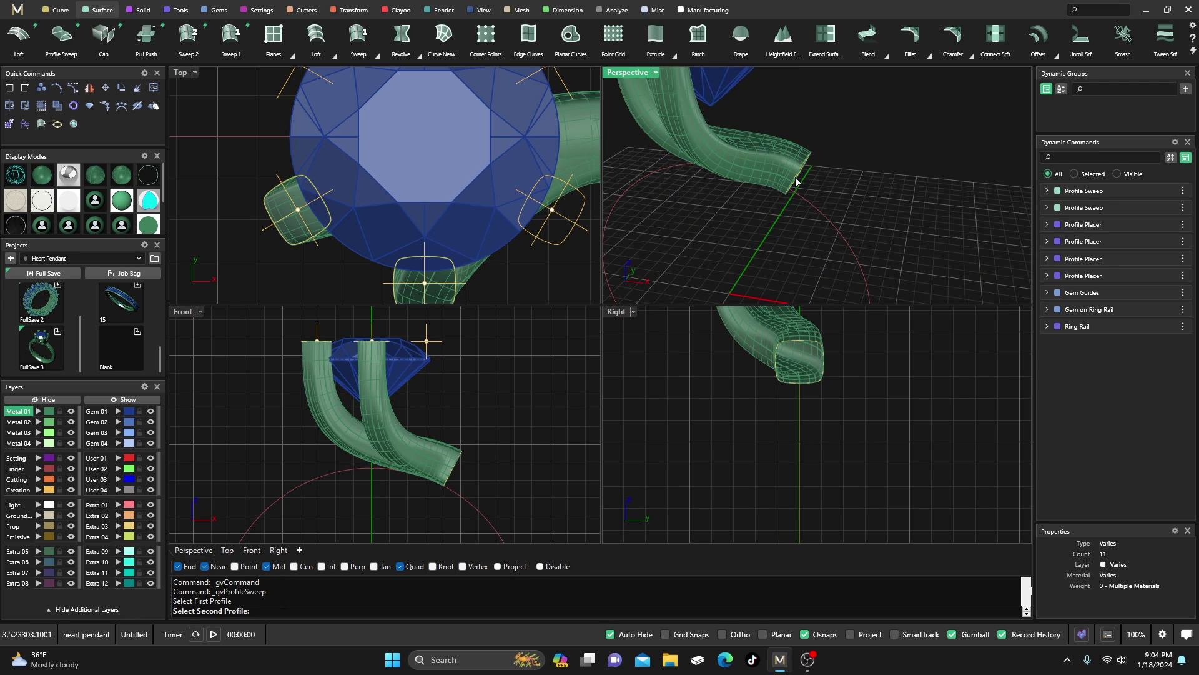
pyautogui.click(797, 183)
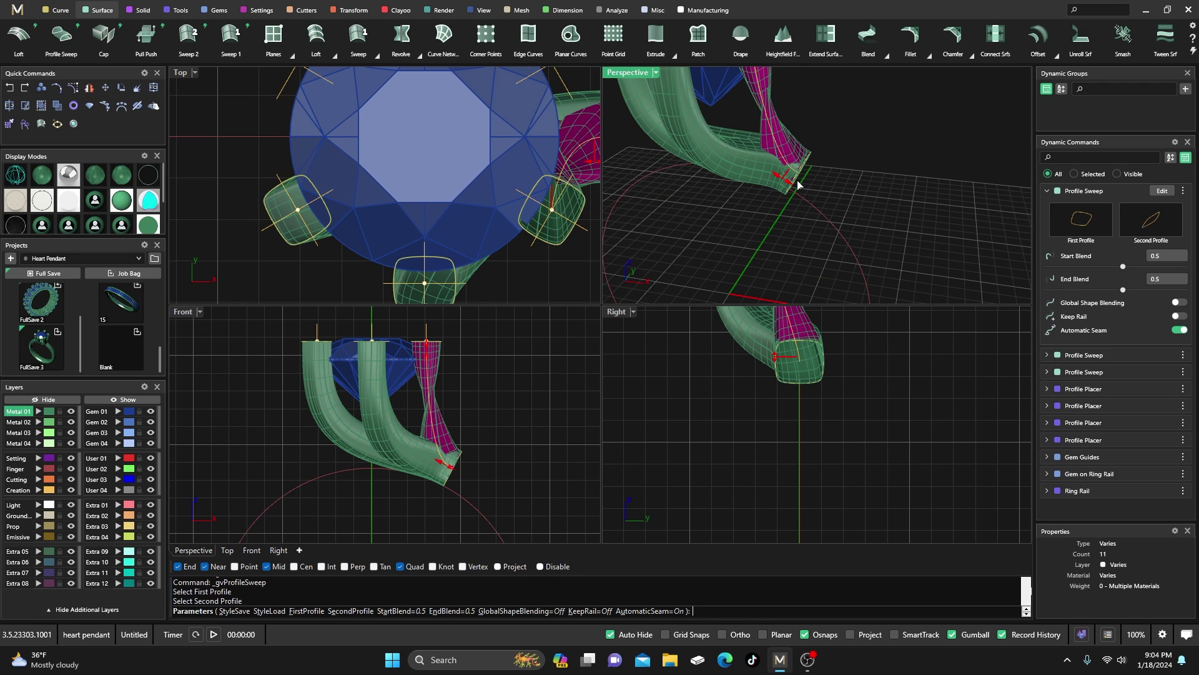
pyautogui.click(1172, 329)
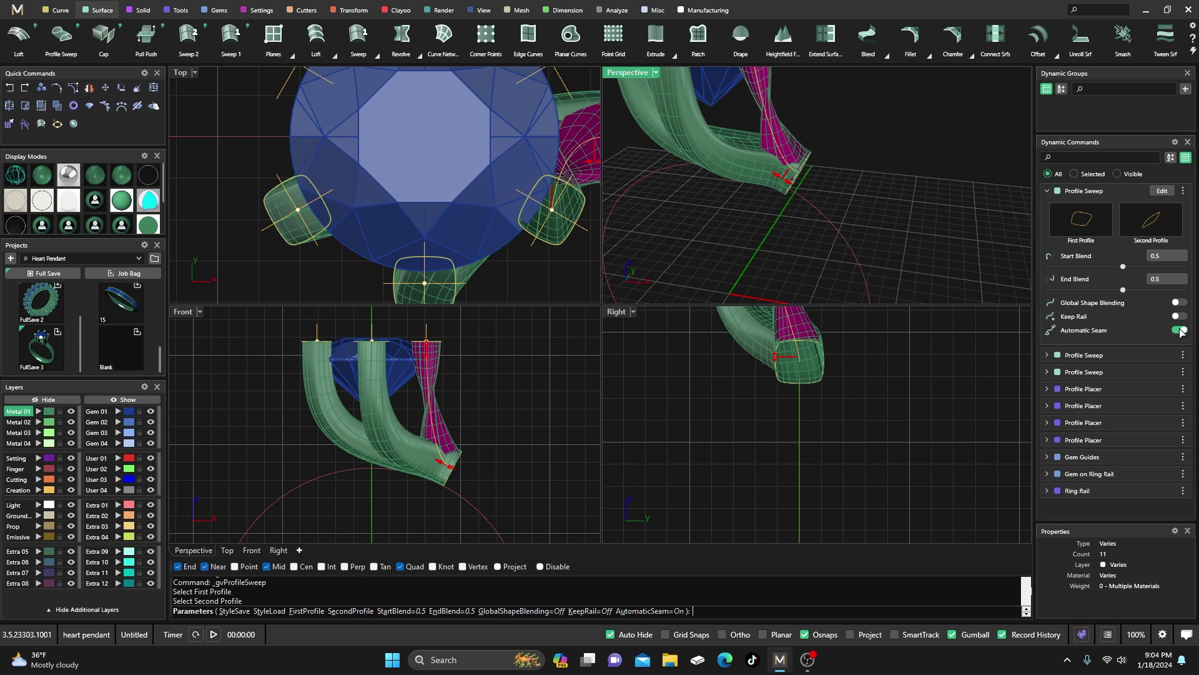
# Move the third sweep's first seam point to the opposite side of its prong profile, at about 0.51, to untwist the sweep.
pyautogui.doubleClick(620, 77)
pyautogui.scroll(-3, 606, 284)
pyautogui.moveTo(604, 332); pyautogui.dragTo(476, 308, button='right')
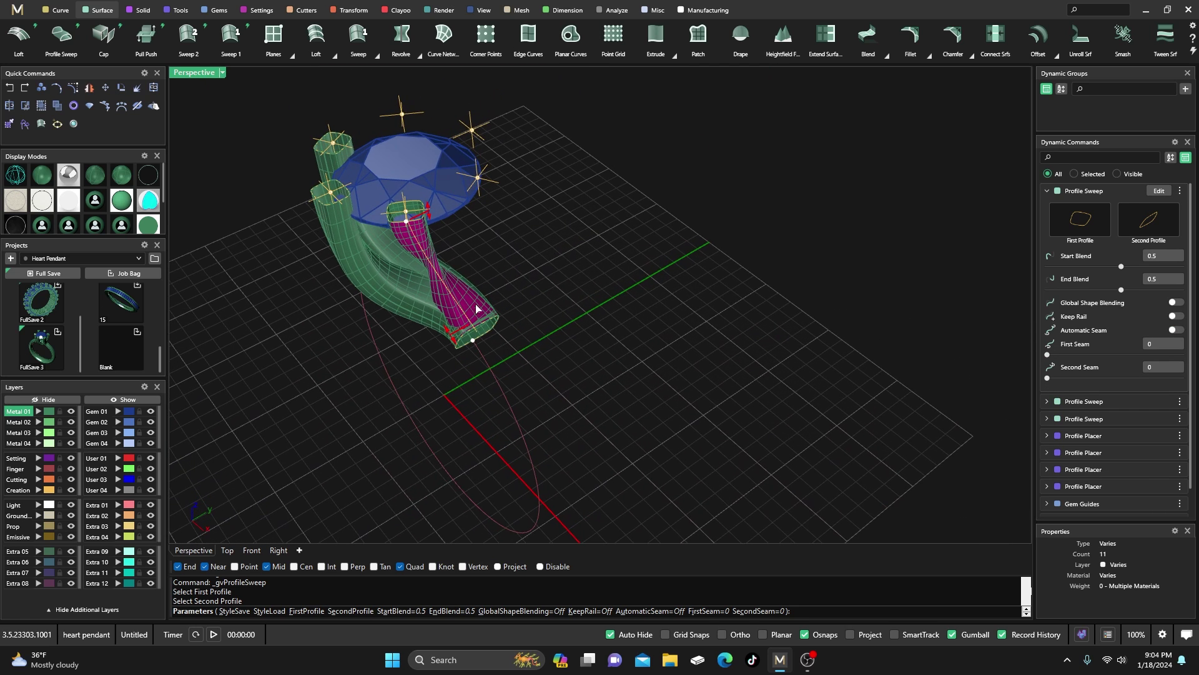
pyautogui.scroll(1, 389, 225)
pyautogui.moveTo(410, 224); pyautogui.dragTo(412, 198)
pyautogui.moveTo(457, 284); pyautogui.dragTo(584, 365, button='right')
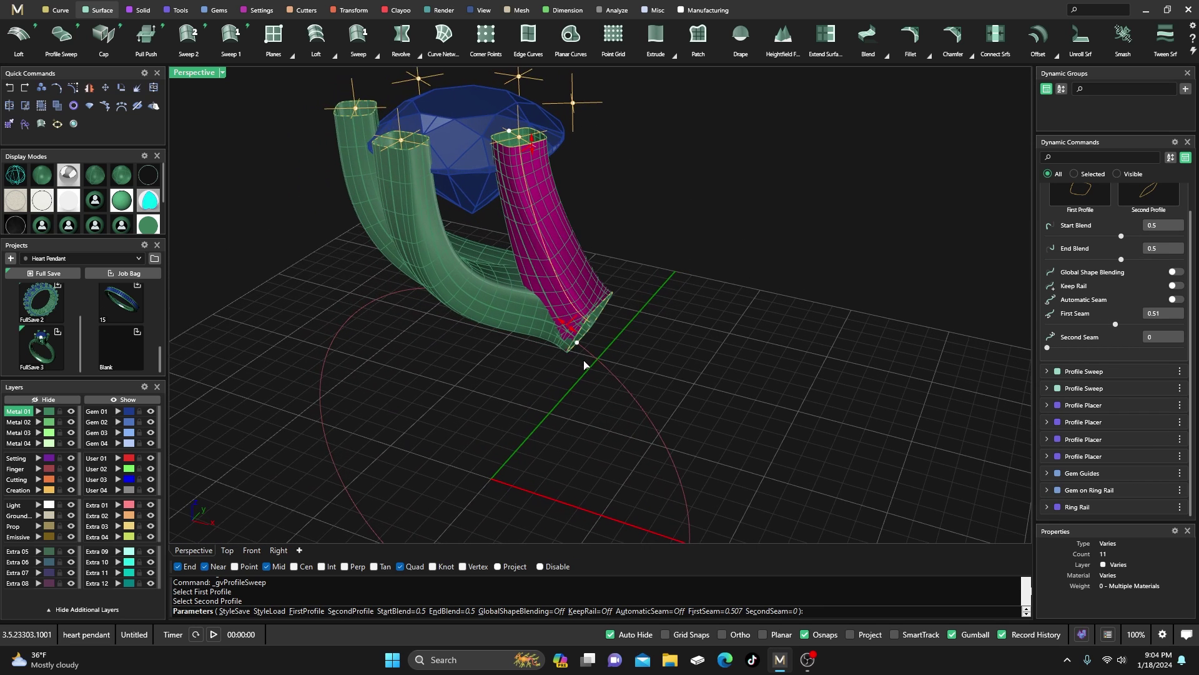
# Adjust the third prong sweep in the Front view to Start Blend 0.7 and End Blend 0.9, and finish it.
pyautogui.doubleClick(194, 73)
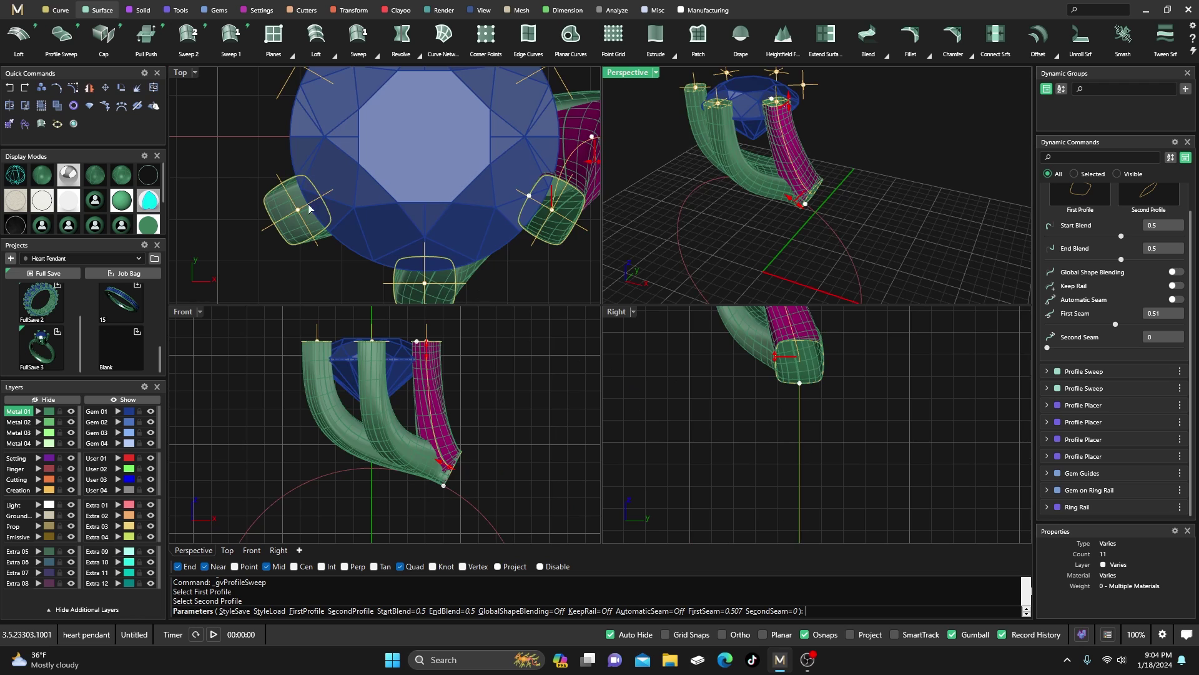
pyautogui.moveTo(448, 466); pyautogui.dragTo(437, 461)
pyautogui.moveTo(429, 350); pyautogui.dragTo(429, 360)
pyautogui.moveTo(440, 469)
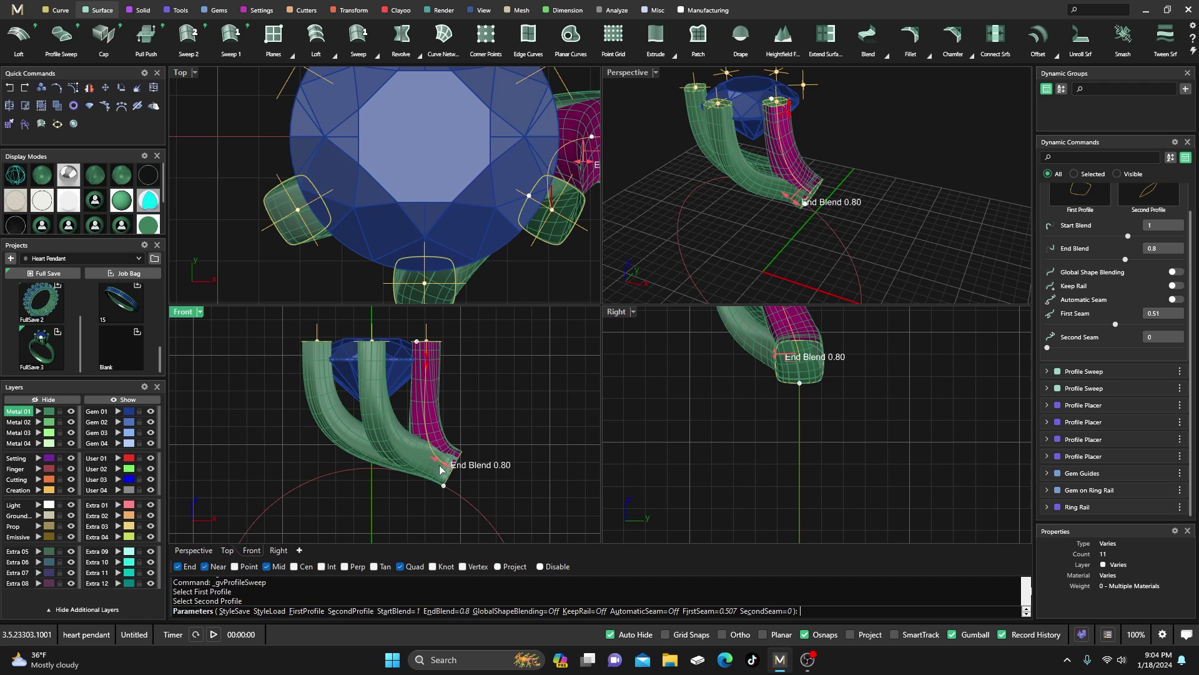
pyautogui.moveTo(432, 369)
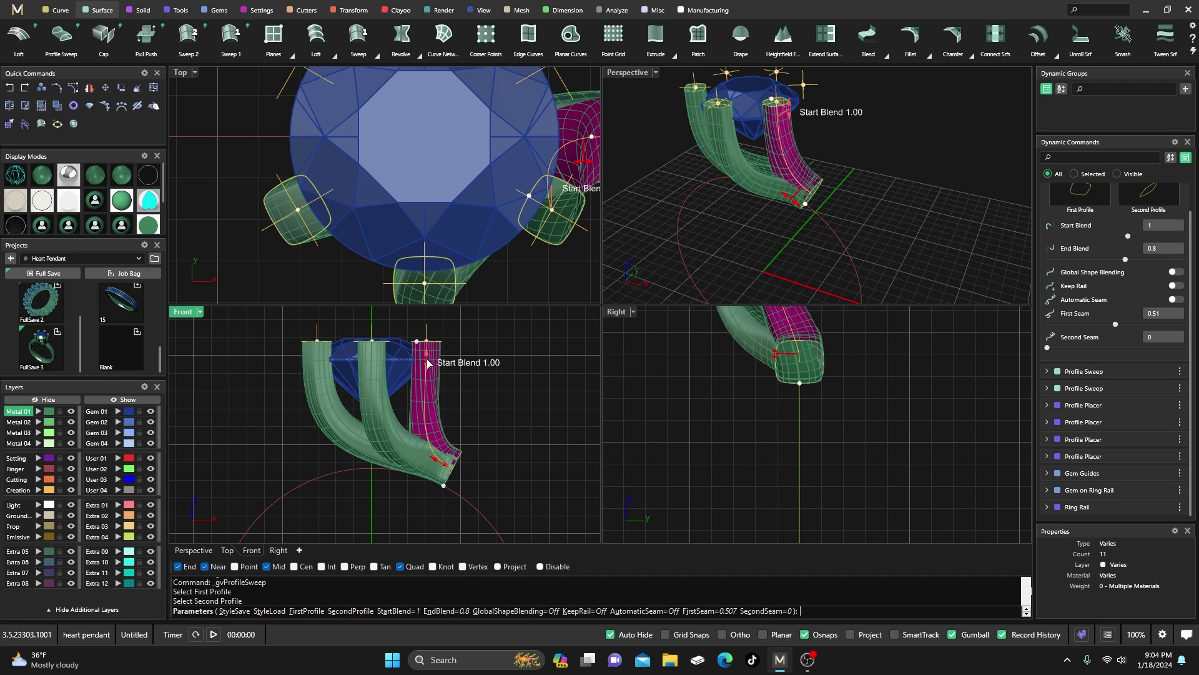
pyautogui.moveTo(428, 363); pyautogui.dragTo(428, 354)
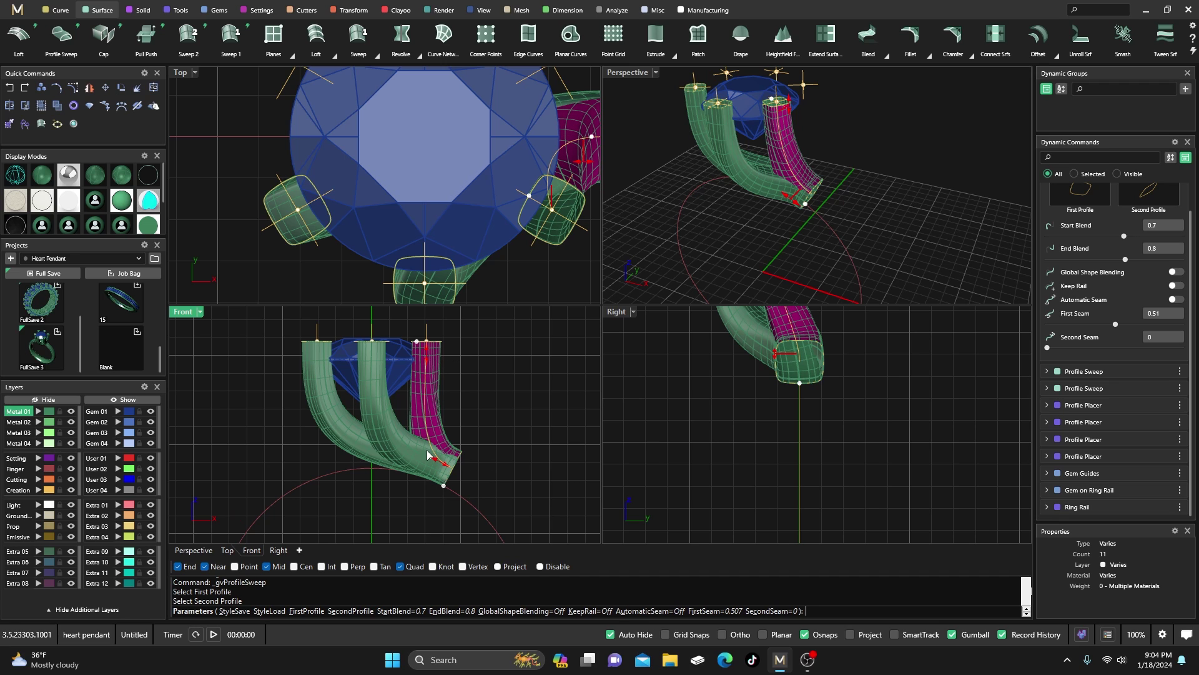
pyautogui.moveTo(439, 464)
pyautogui.moveTo(439, 465); pyautogui.dragTo(445, 461)
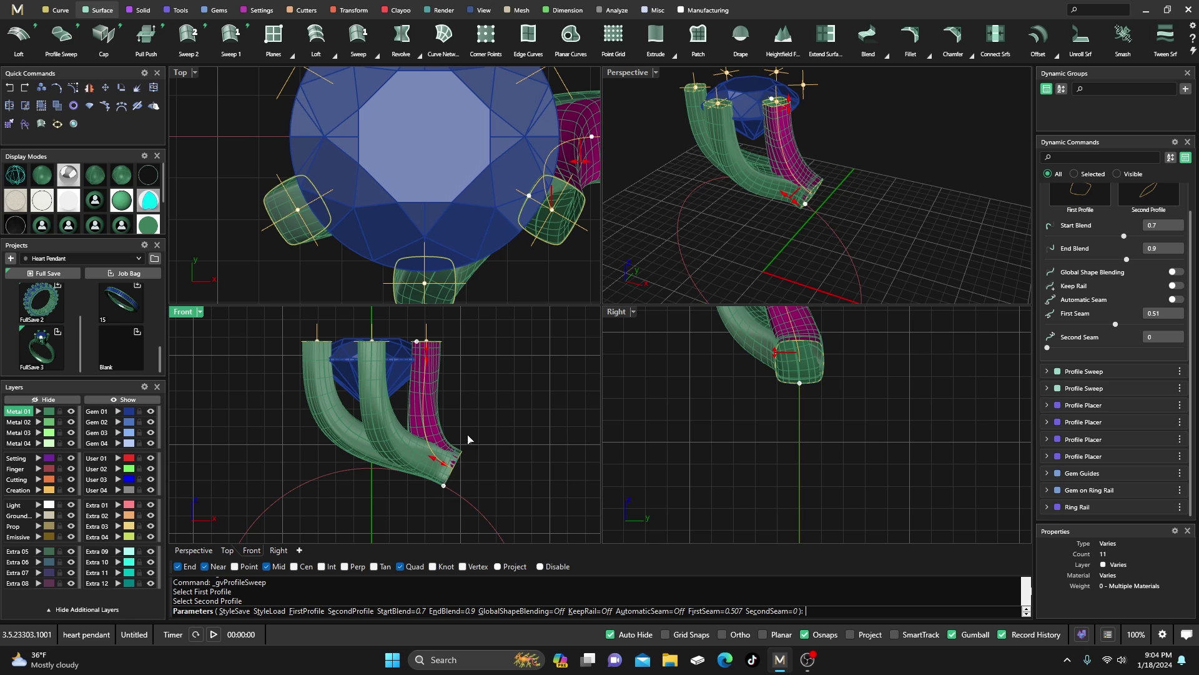
pyautogui.rightClick(853, 193)
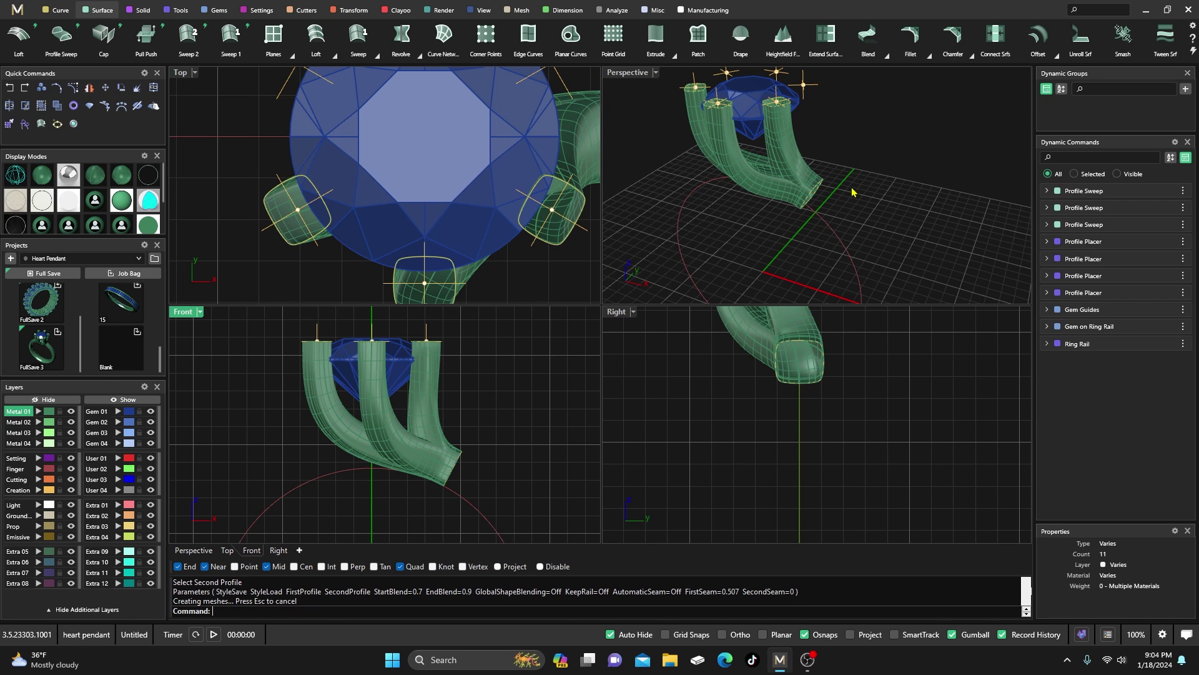
# Add a Profile Cap to the leftmost open prong in the Perspective view, with a Dome Thickness of -0.4 so it domes outward.
pyautogui.doubleClick(632, 75)
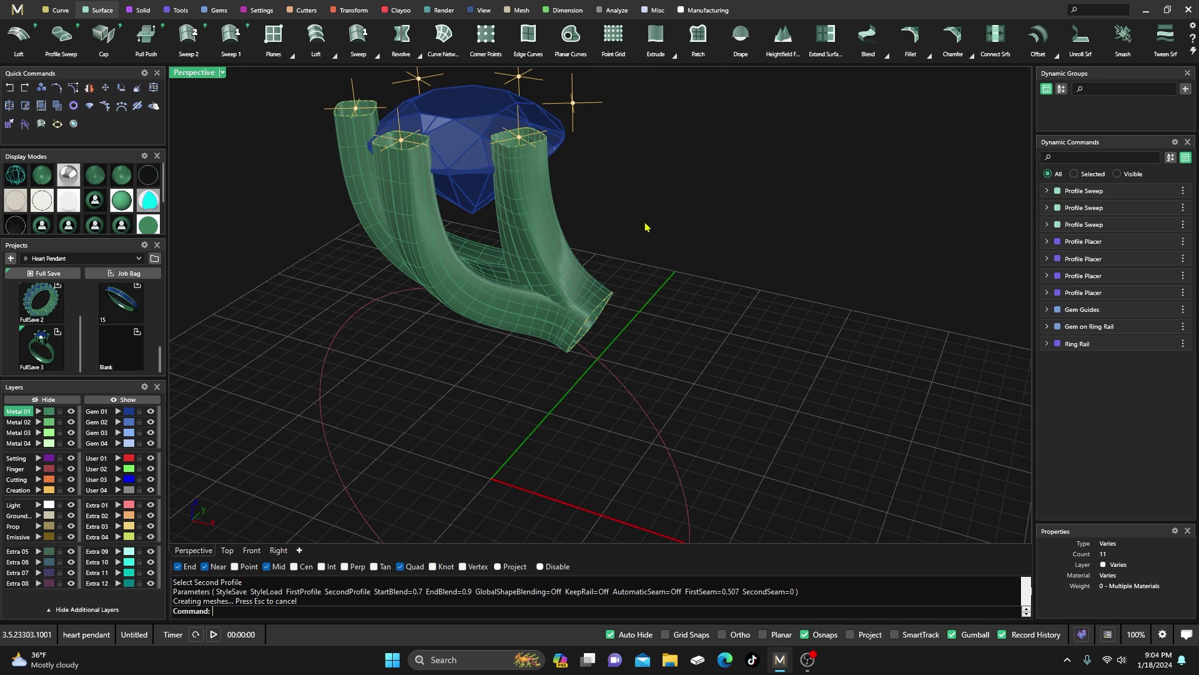
pyautogui.moveTo(648, 227); pyautogui.dragTo(639, 283, button='right')
pyautogui.click(597, 287)
pyautogui.press('Escape')
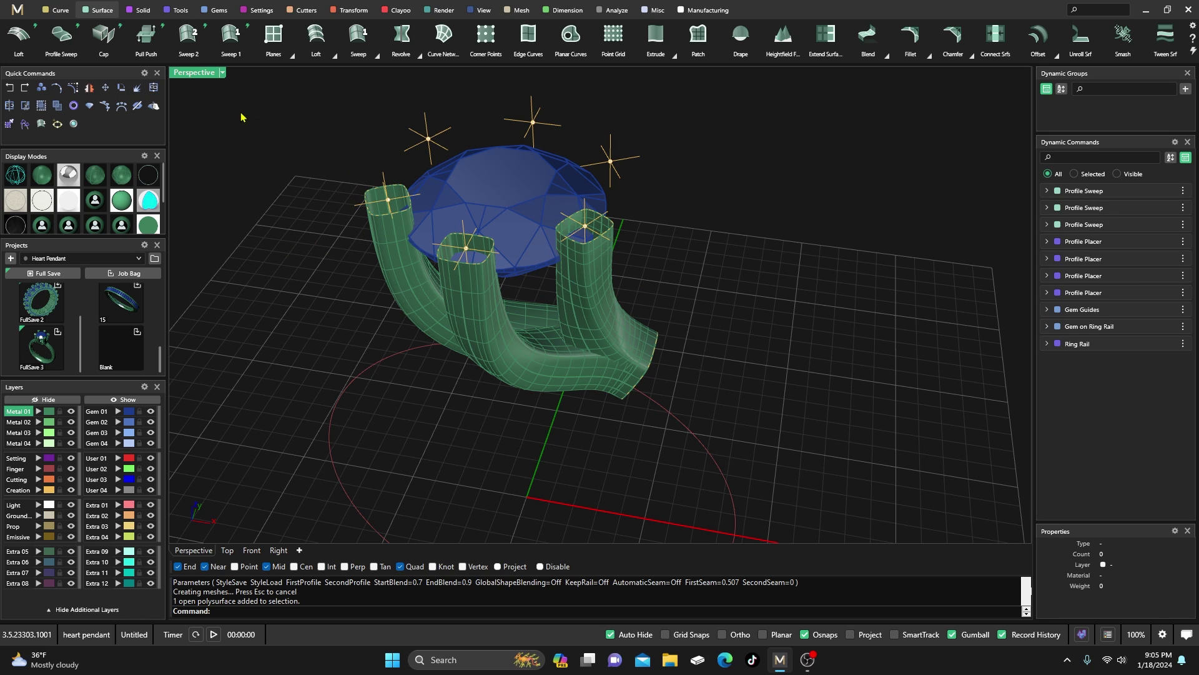
pyautogui.click(143, 12)
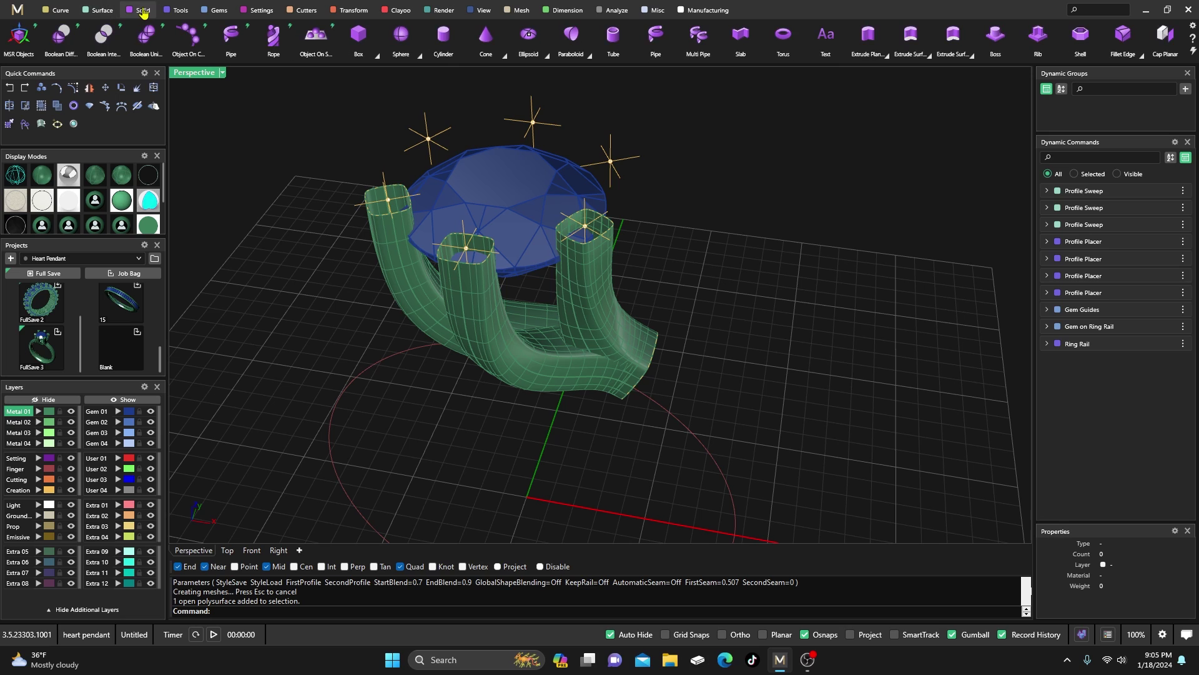
pyautogui.click(190, 12)
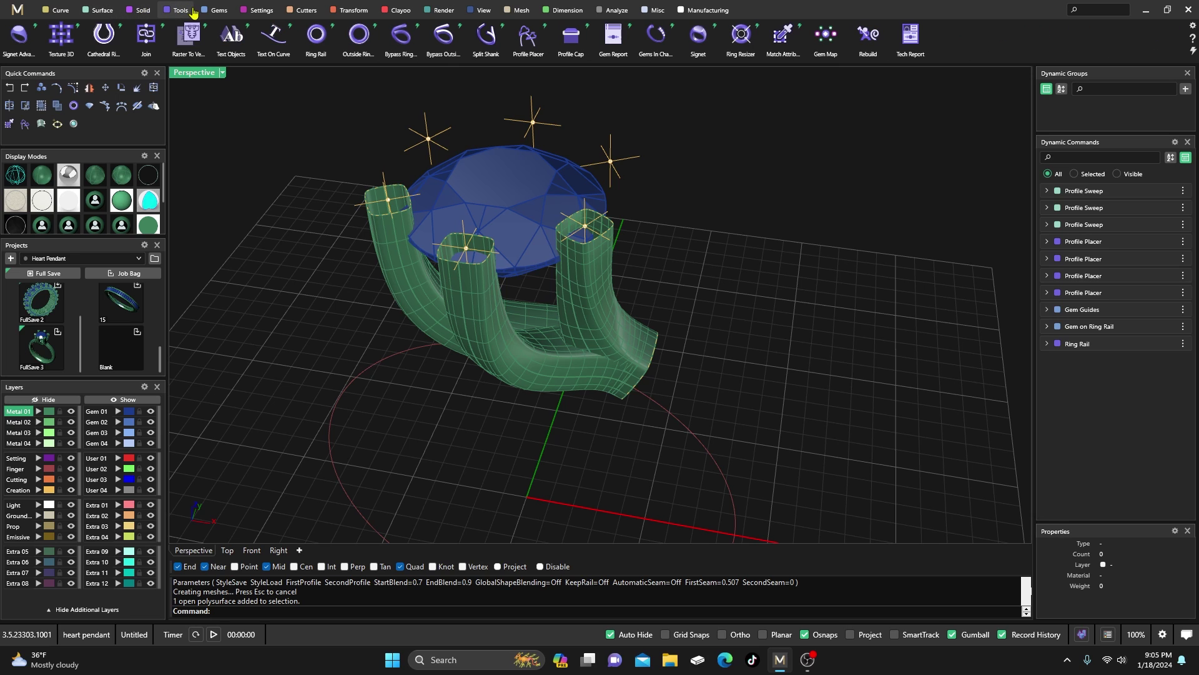
pyautogui.click(573, 41)
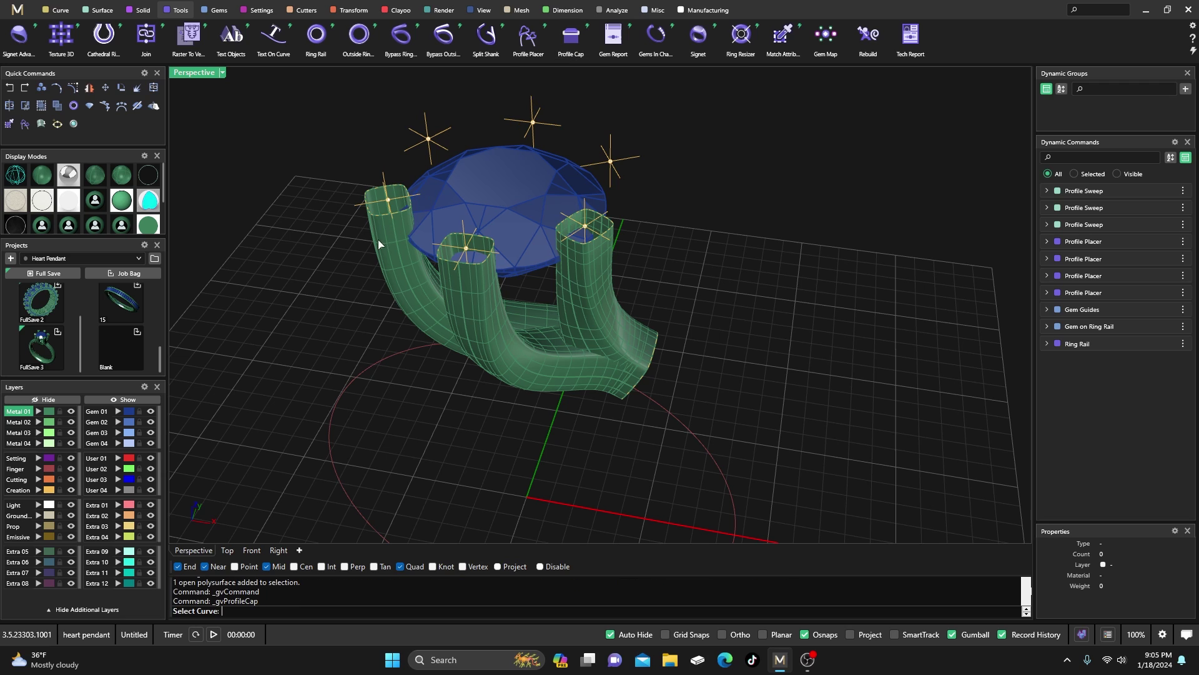
pyautogui.scroll(3, 378, 244)
pyautogui.click(379, 197)
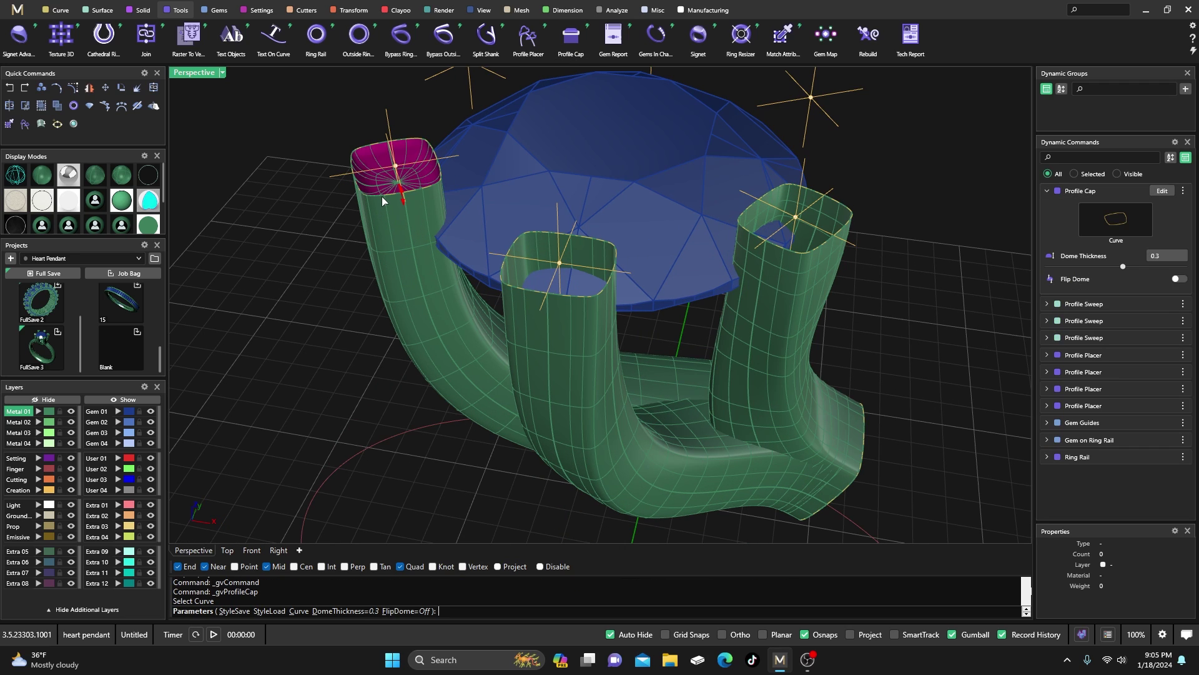
pyautogui.moveTo(403, 193); pyautogui.dragTo(404, 160)
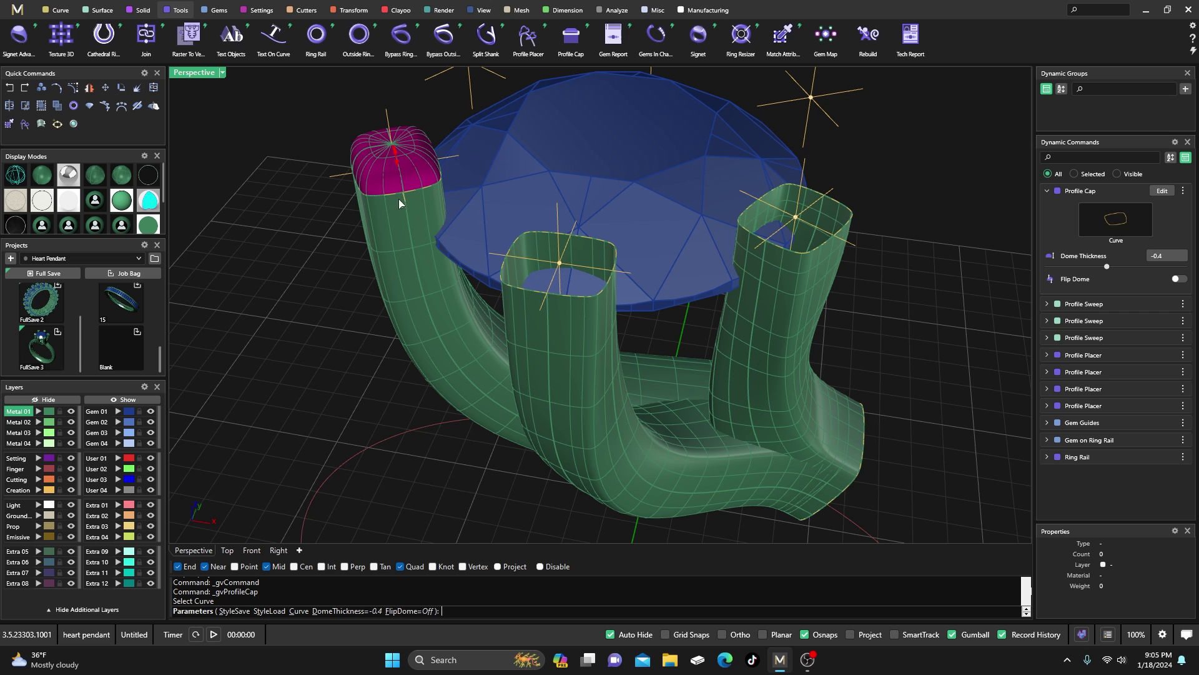
pyautogui.moveTo(398, 199); pyautogui.dragTo(381, 219, button='right')
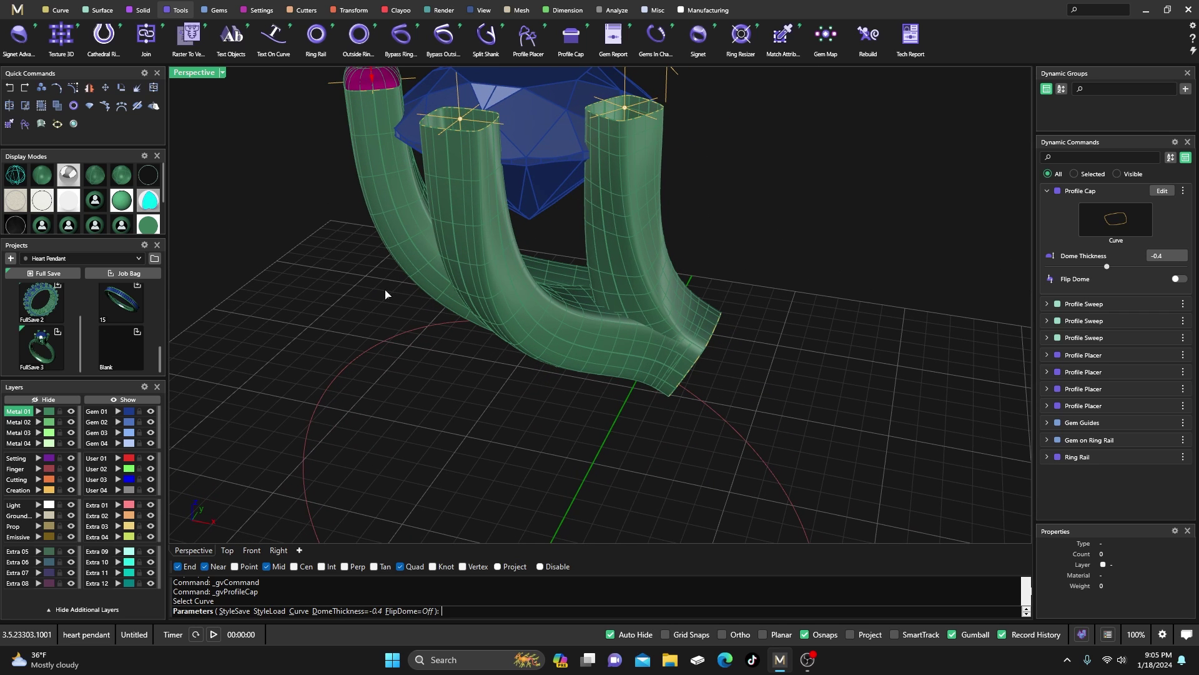
pyautogui.press('Return')
# Cap the middle front prong with a Profile Cap at Dome Thickness -0.4.
pyautogui.scroll(5, 488, 148)
pyautogui.click(490, 151)
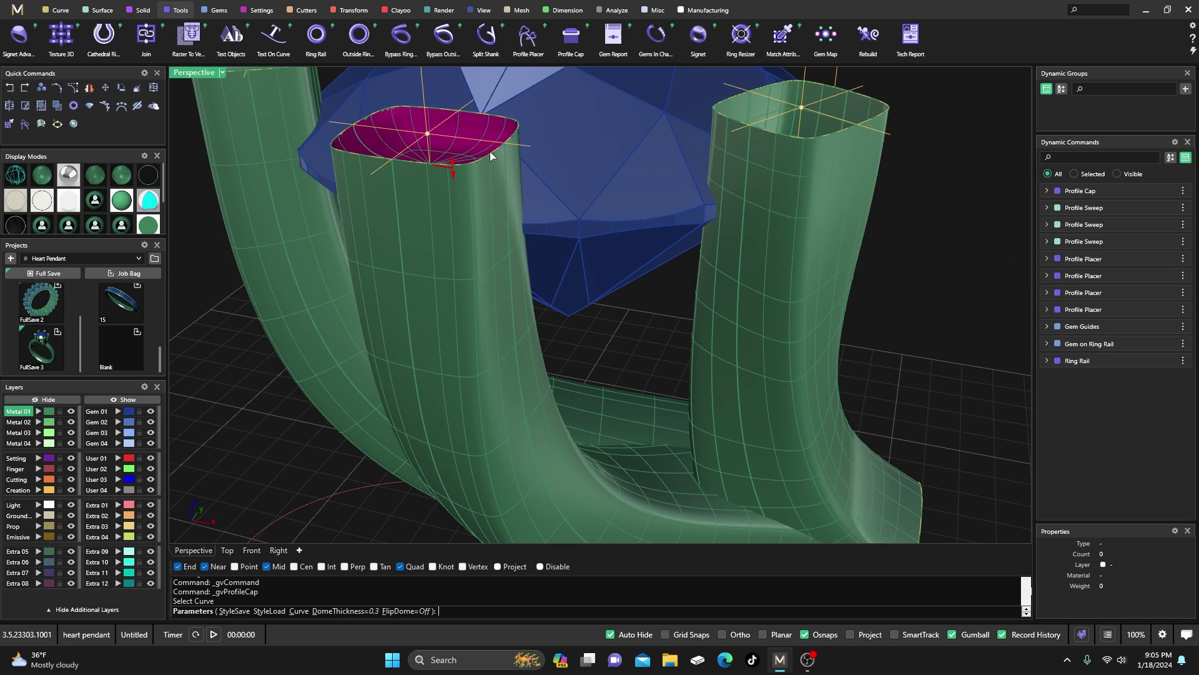
pyautogui.moveTo(455, 144); pyautogui.dragTo(455, 101)
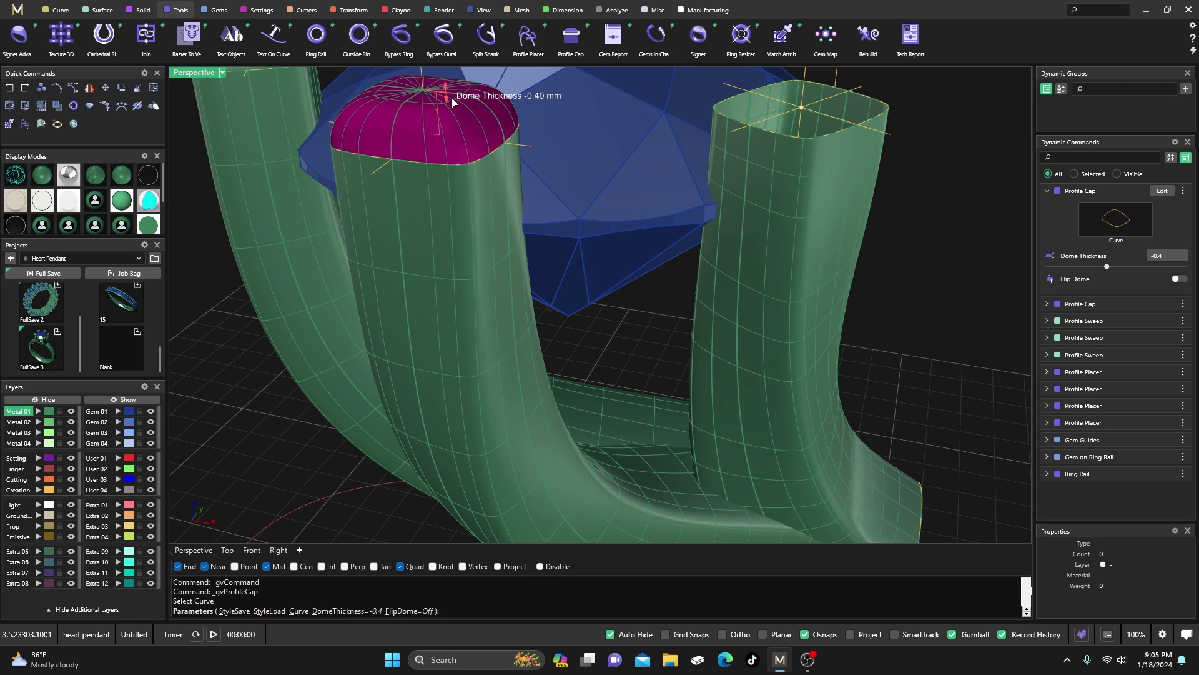
pyautogui.scroll(-5, 428, 200)
pyautogui.press('Return')
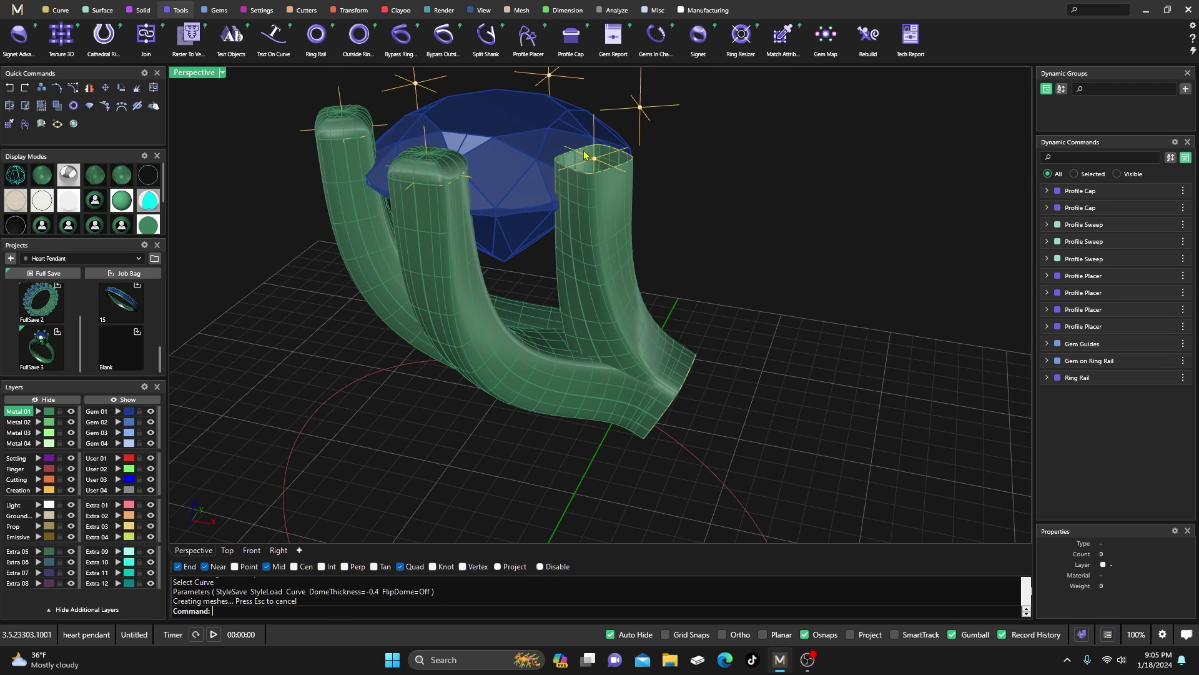
# Cap the last open prong, nearest the shank end, with a Profile Cap at Dome Thickness -0.4.
pyautogui.scroll(4, 592, 156)
pyautogui.press('Return')
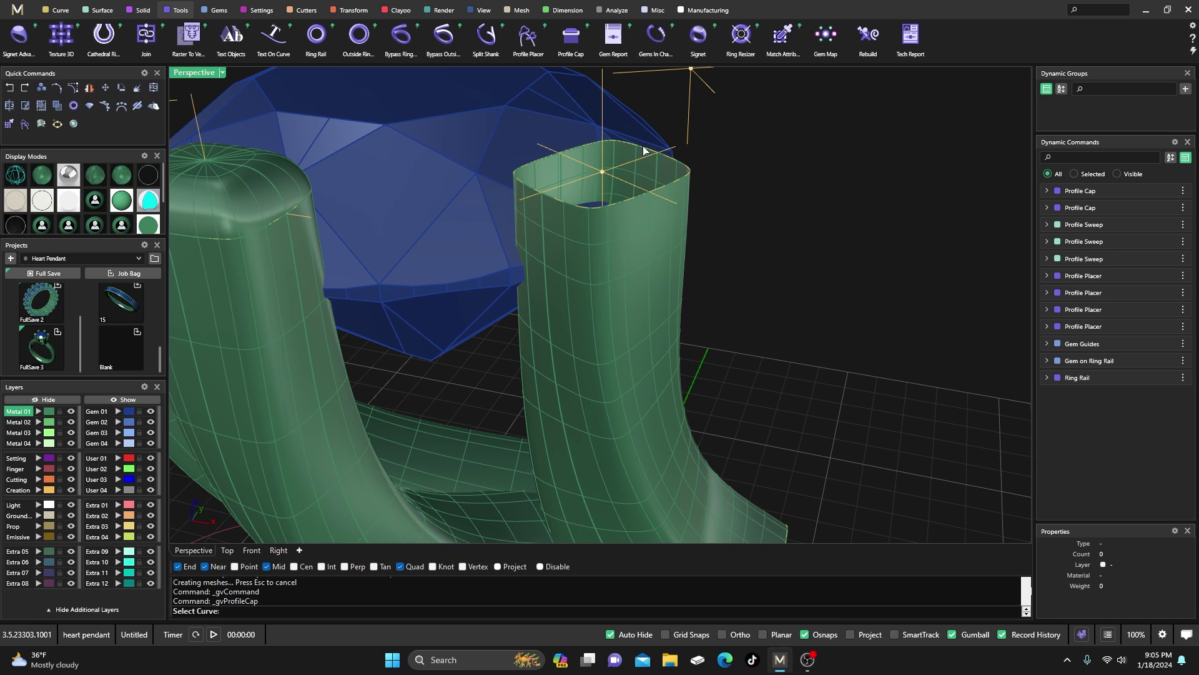
pyautogui.click(643, 150)
pyautogui.moveTo(620, 193); pyautogui.dragTo(621, 133)
pyautogui.rightClick(617, 145)
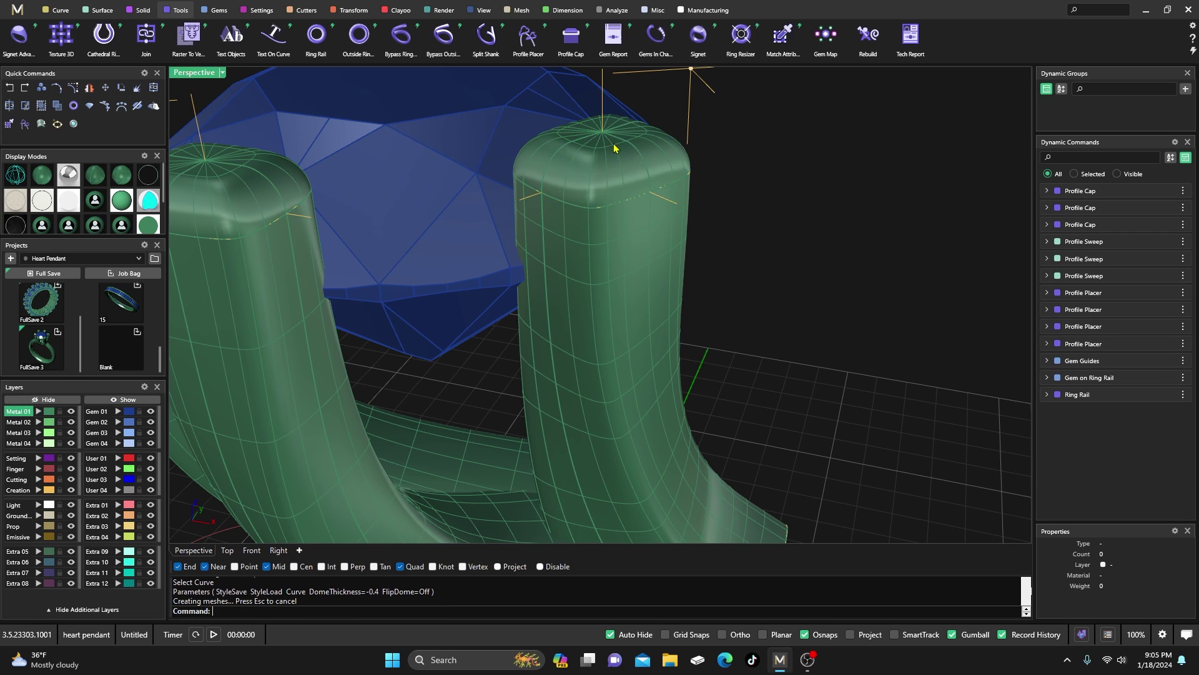
# Join the leftmost prong sweep with its domed cap into one object.
pyautogui.scroll(-5, 612, 181)
pyautogui.moveTo(609, 187); pyautogui.dragTo(615, 203, button='right')
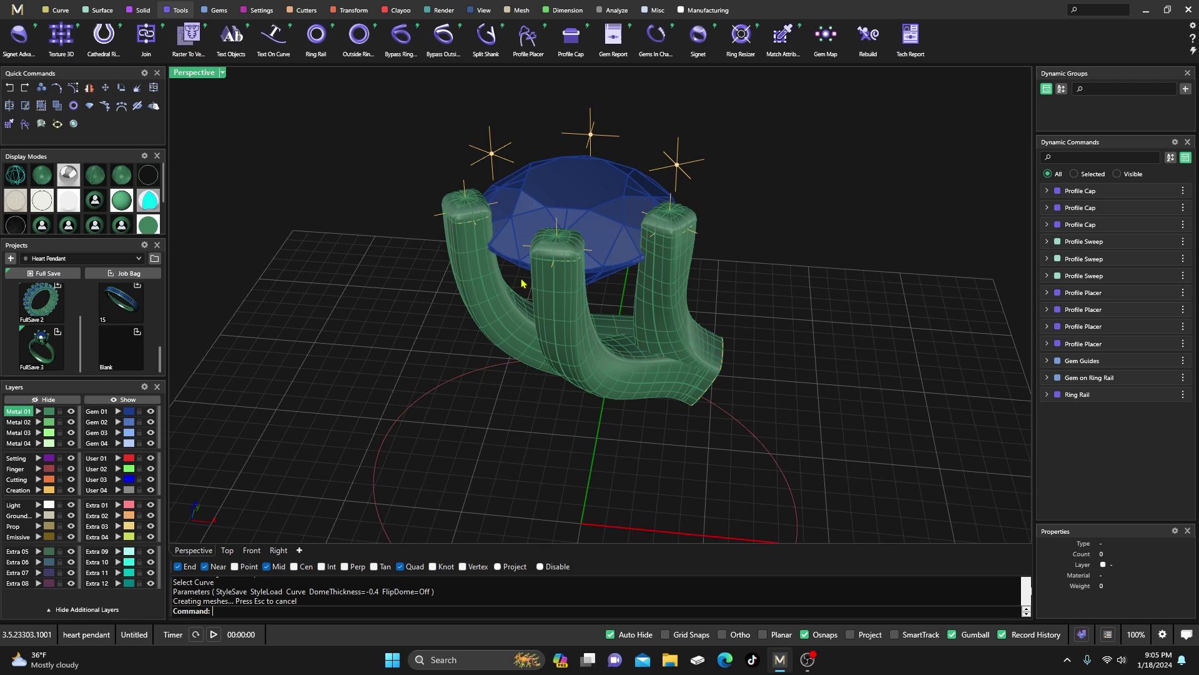
pyautogui.click(148, 37)
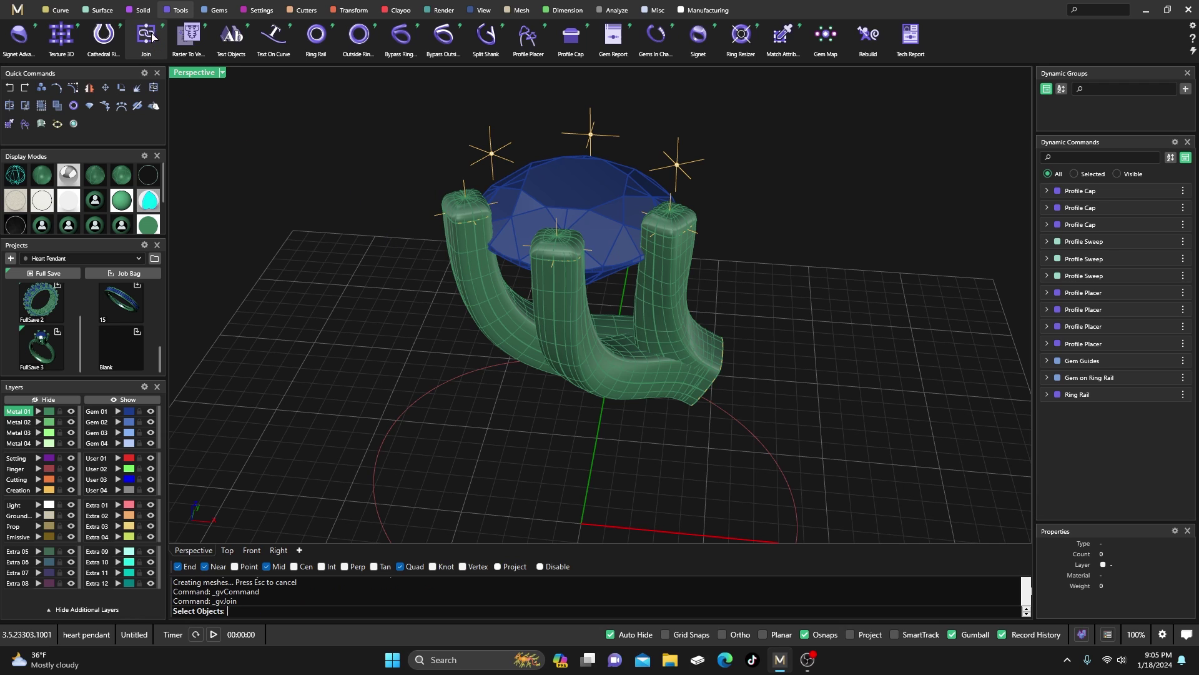
pyautogui.click(454, 212)
pyautogui.press('Return')
pyautogui.press('Return')
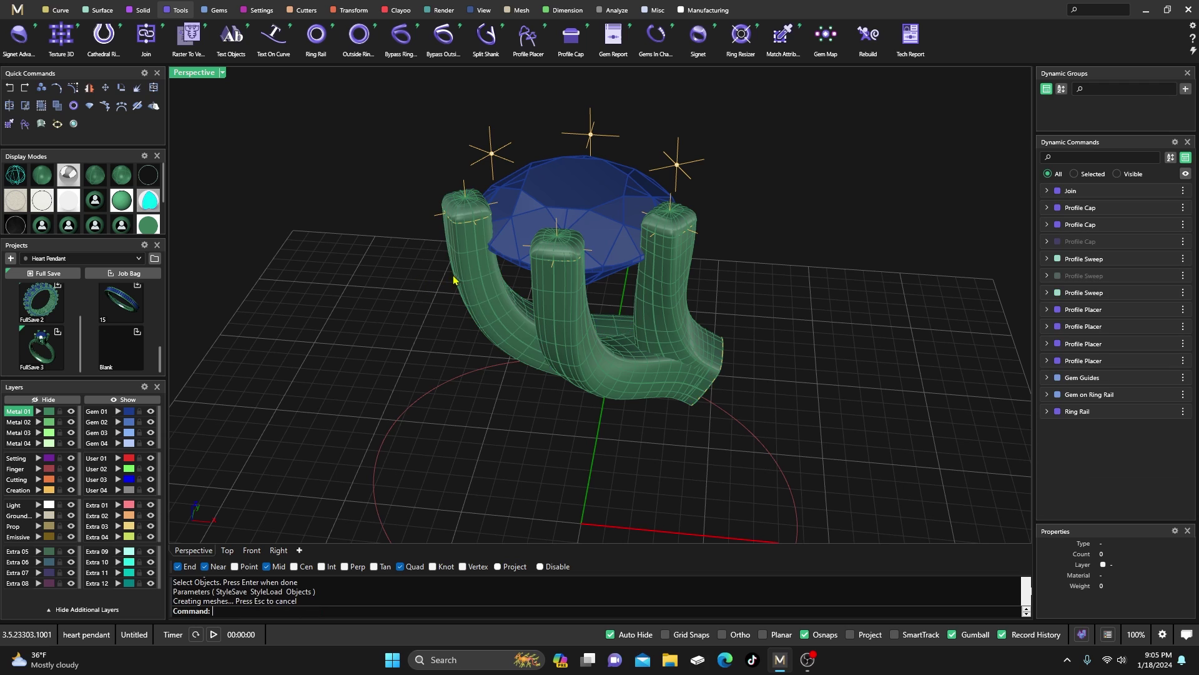
# Join the middle front prong with its cap, and likewise the prong nearest the shank end with its cap.
pyautogui.moveTo(466, 287); pyautogui.dragTo(422, 321, button='right')
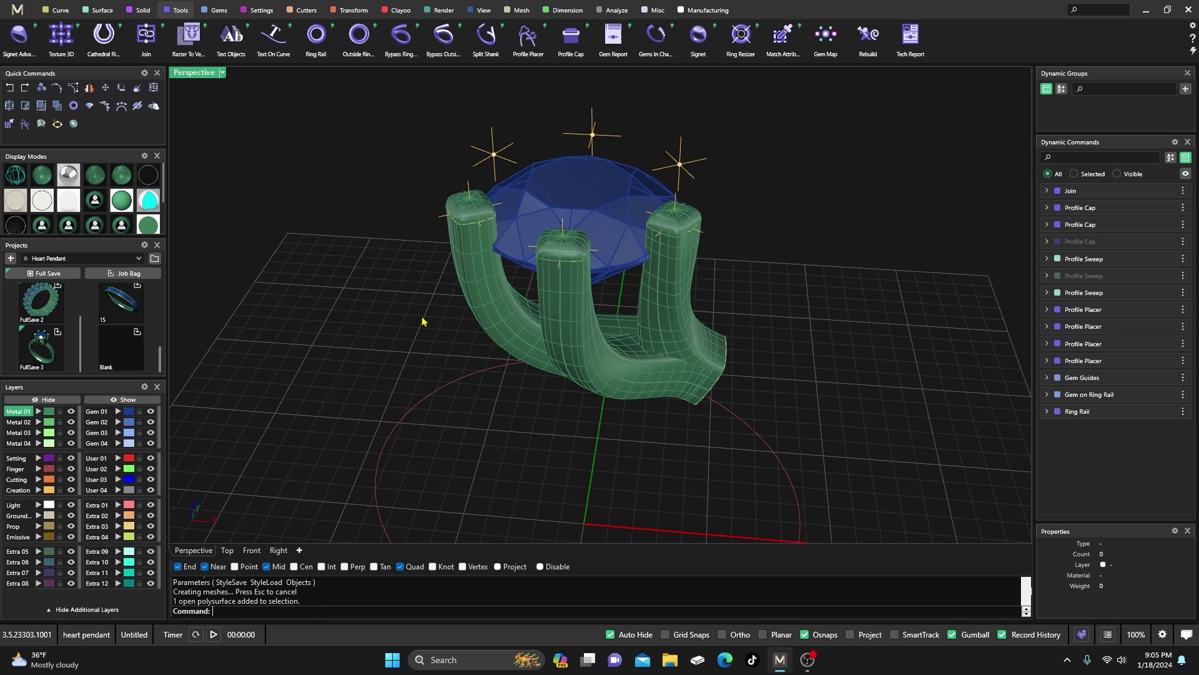
pyautogui.press('Return')
pyautogui.click(557, 292)
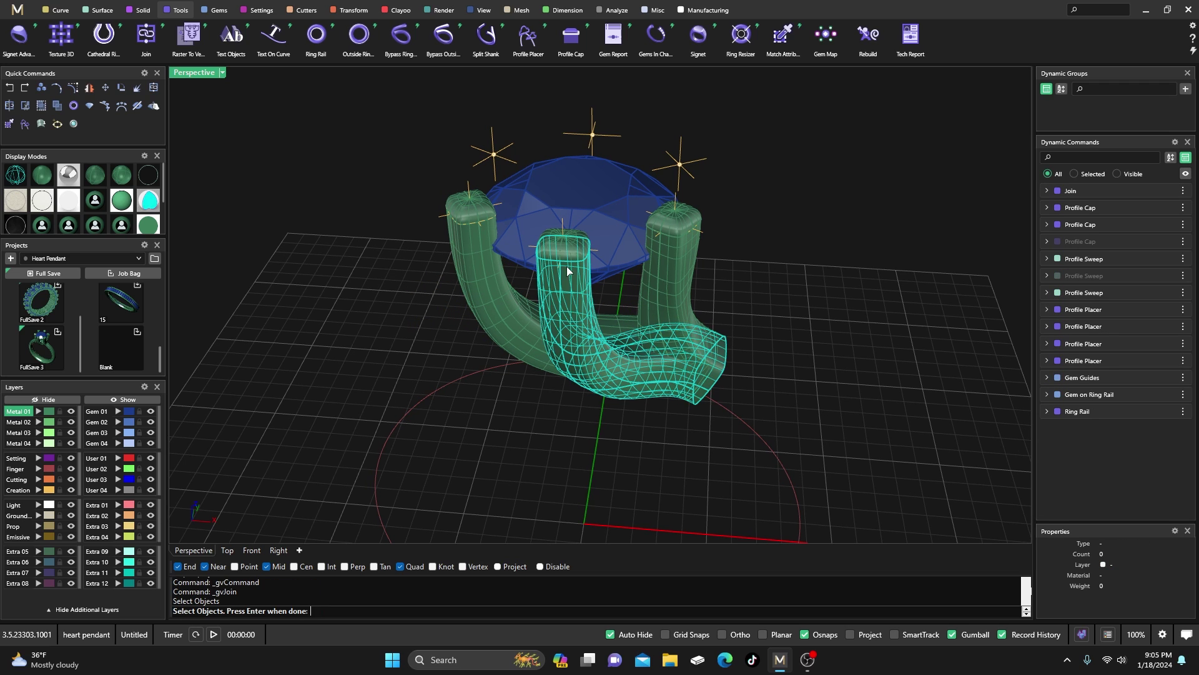
pyautogui.press('Return')
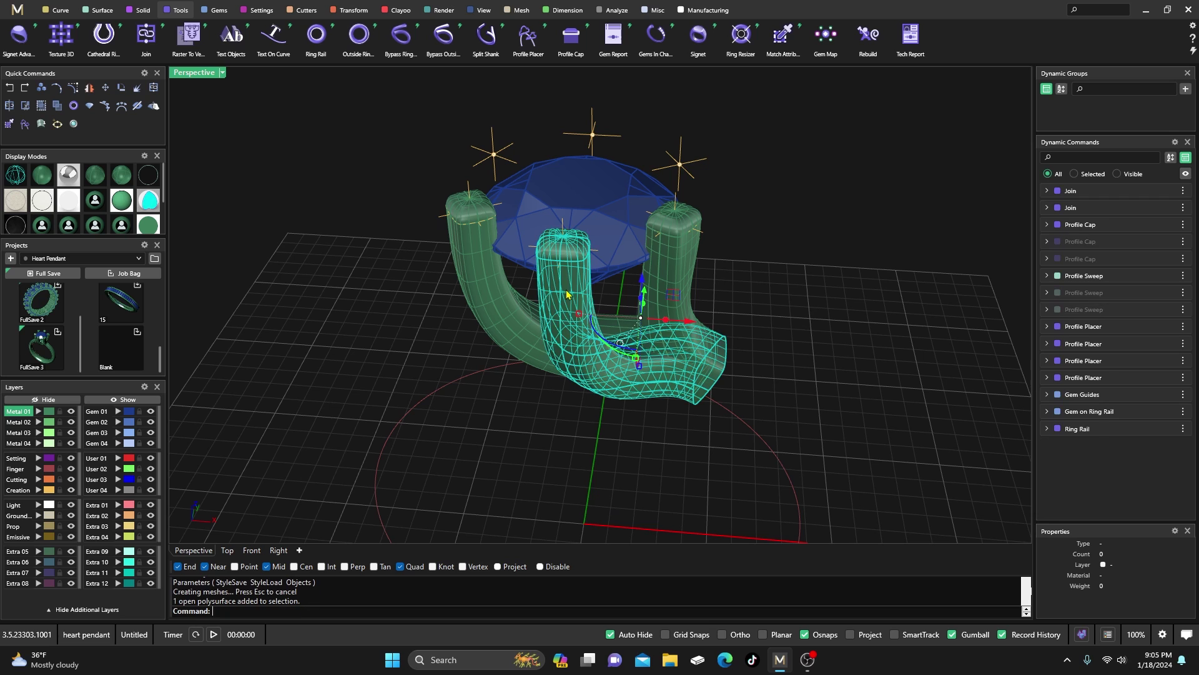
pyautogui.press('Return')
pyautogui.click(681, 259)
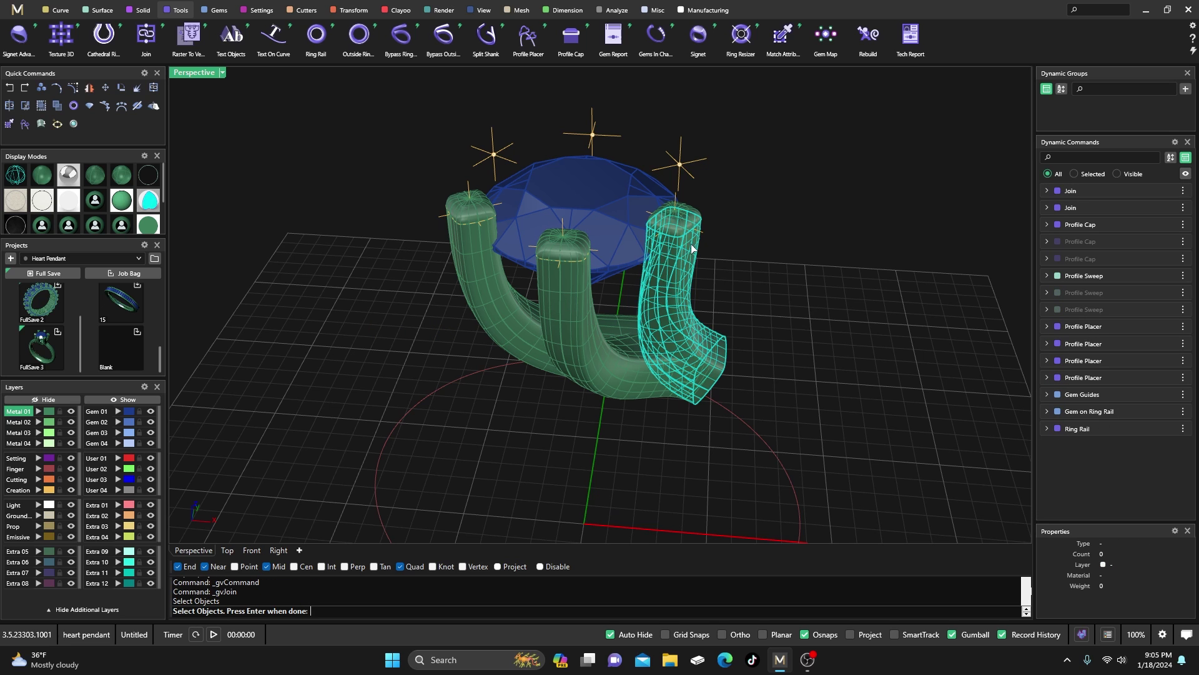
pyautogui.press('Return')
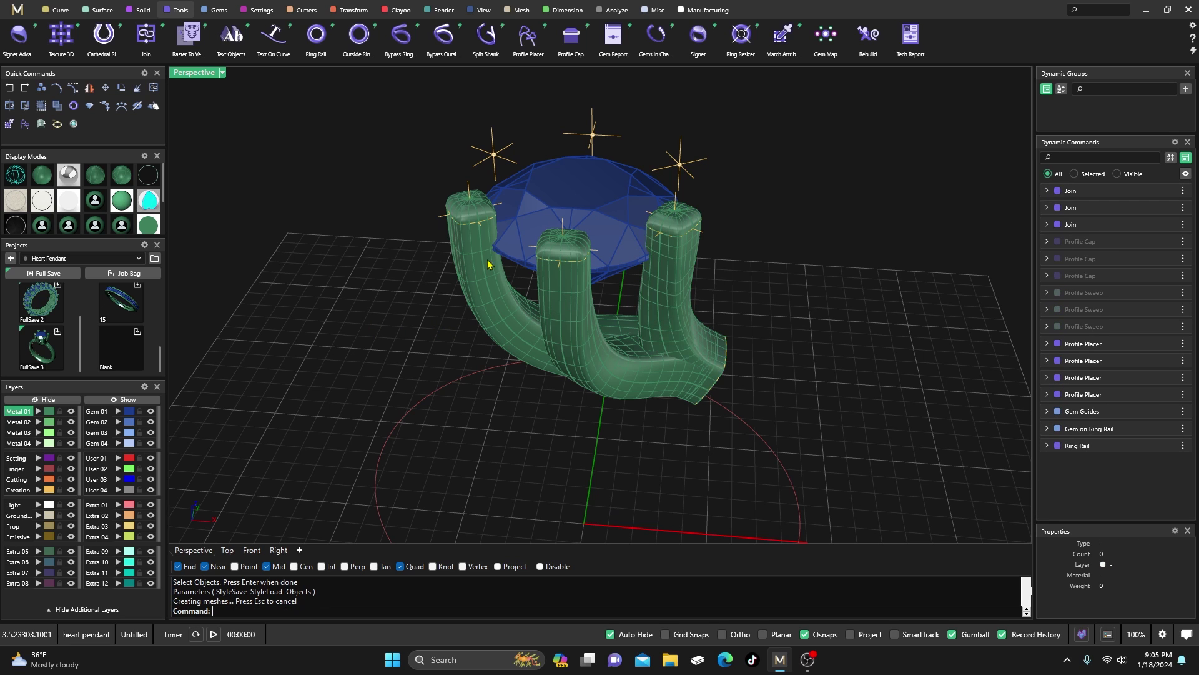
# Rotate a copy of the three joined prongs 180 degrees about the origin (0,0,0) to the opposite side of the diamond.
pyautogui.scroll(-5, 600, 281)
pyautogui.moveTo(562, 269); pyautogui.dragTo(472, 241, button='right')
pyautogui.scroll(3, 541, 284)
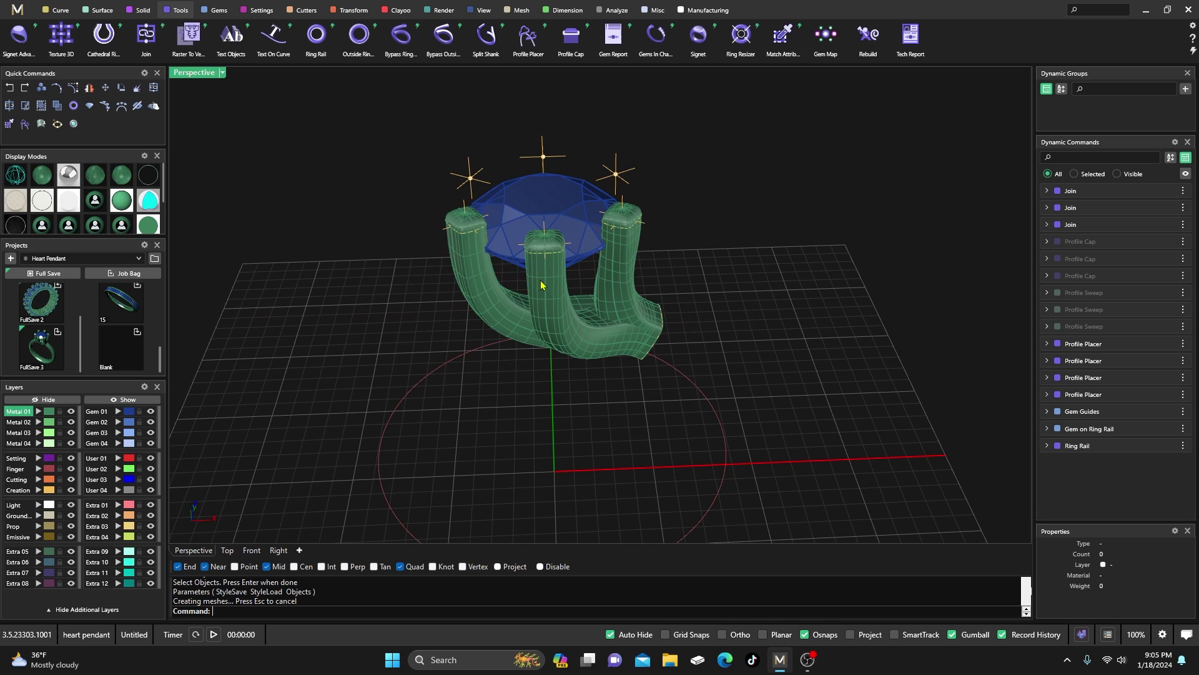
pyautogui.click(607, 276)
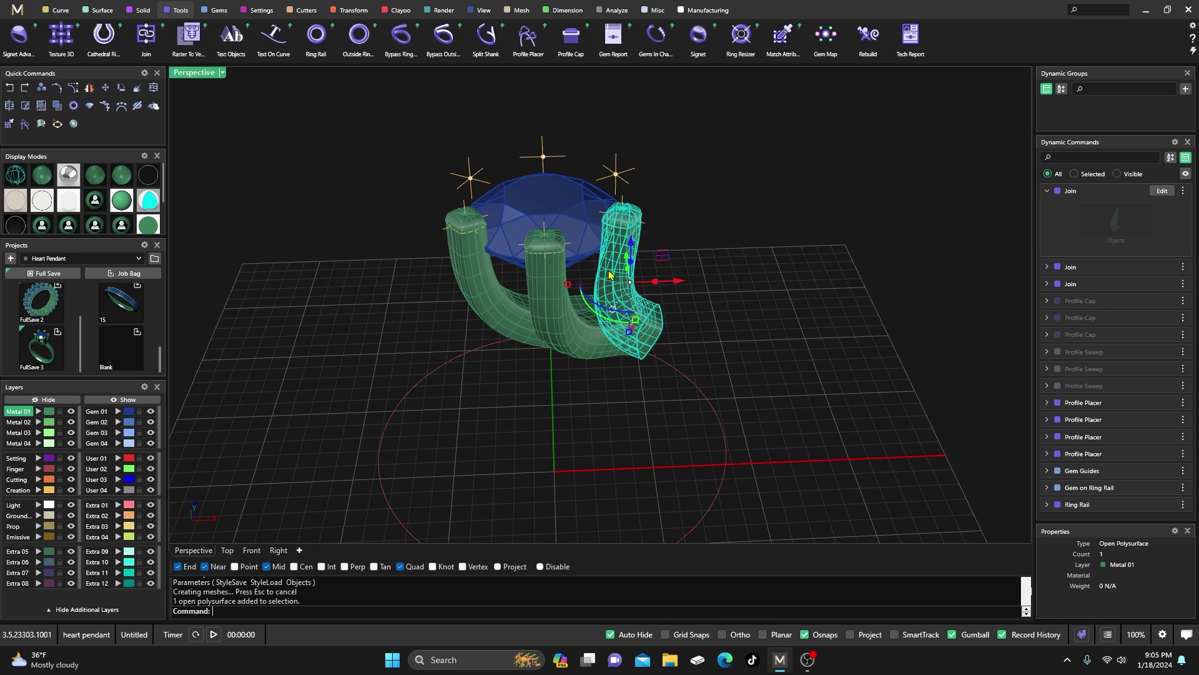
pyautogui.keyDown('shift'); pyautogui.click(558, 294); pyautogui.keyUp('shift')
pyautogui.keyDown('shift'); pyautogui.click(481, 287); pyautogui.keyUp('shift')
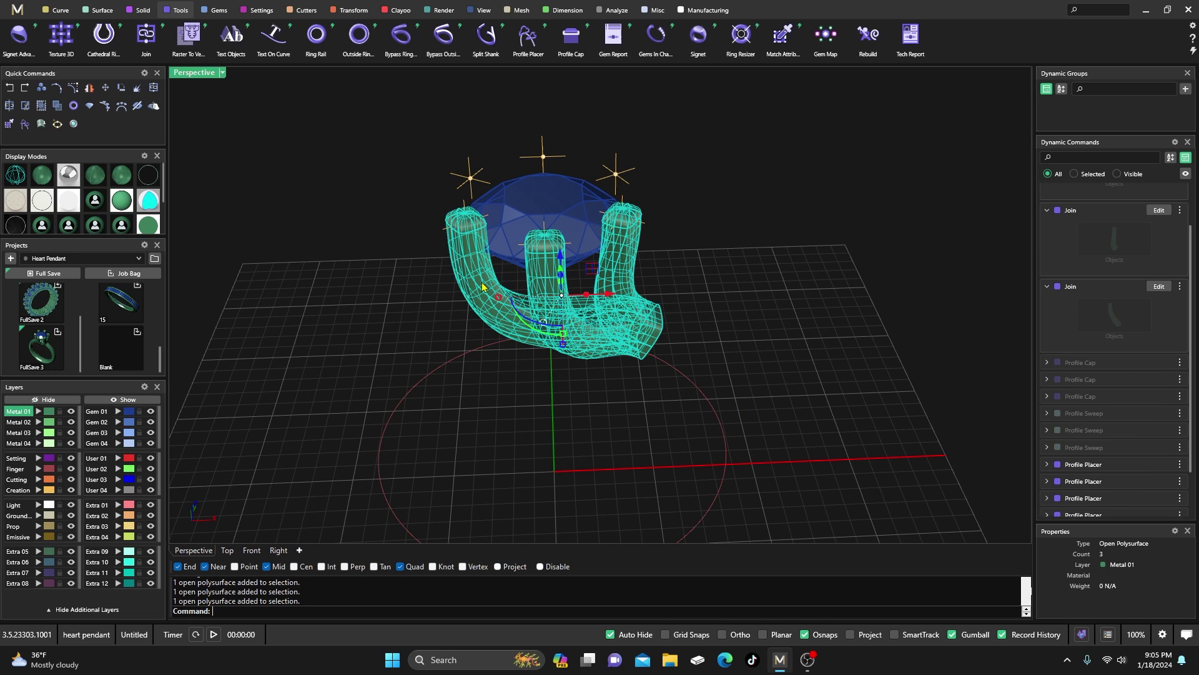
pyautogui.click(122, 87)
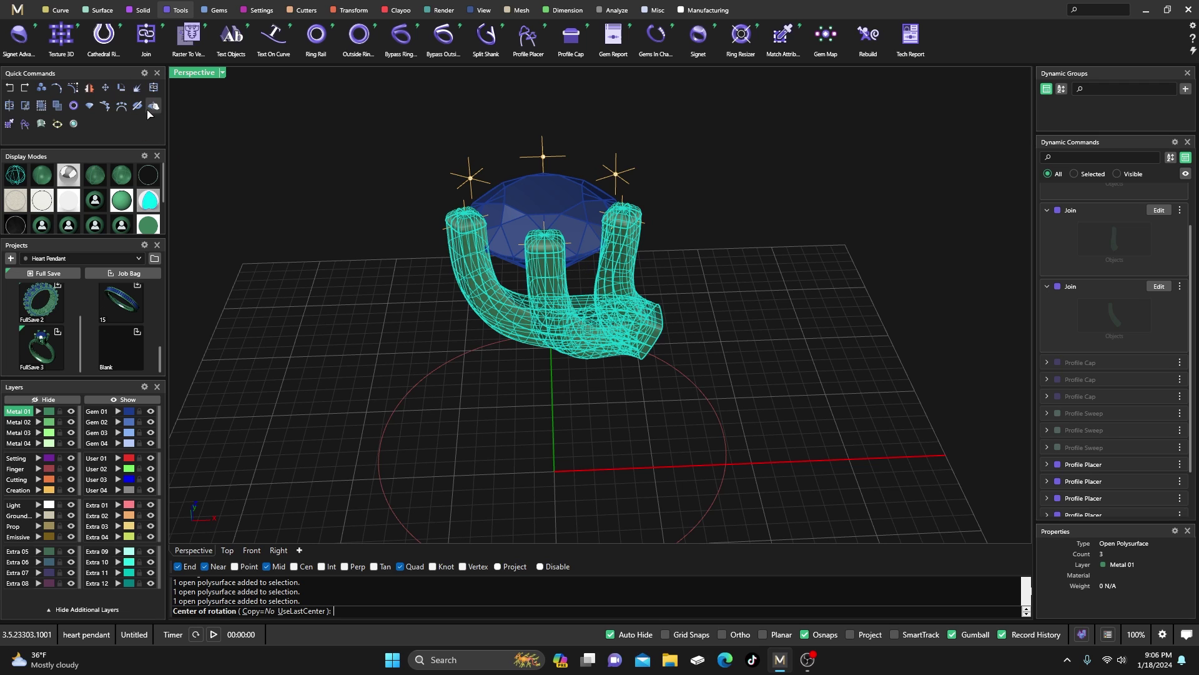
pyautogui.click(259, 611)
pyautogui.scroll(-3, 413, 428)
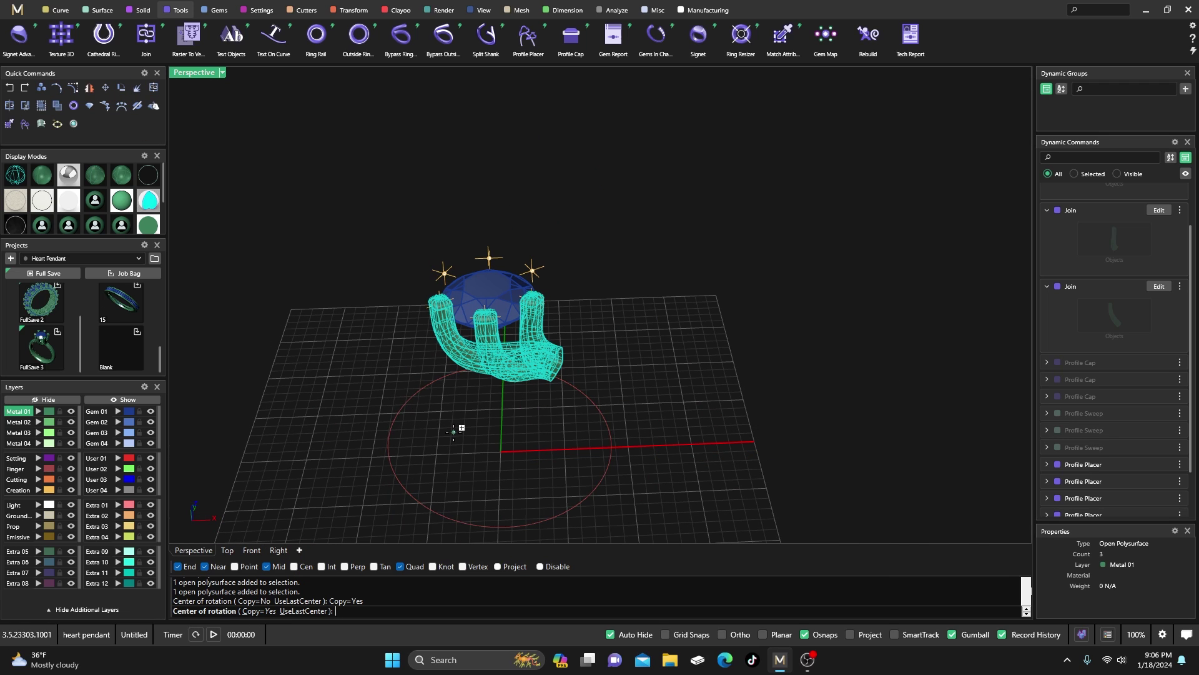
pyautogui.click(500, 451)
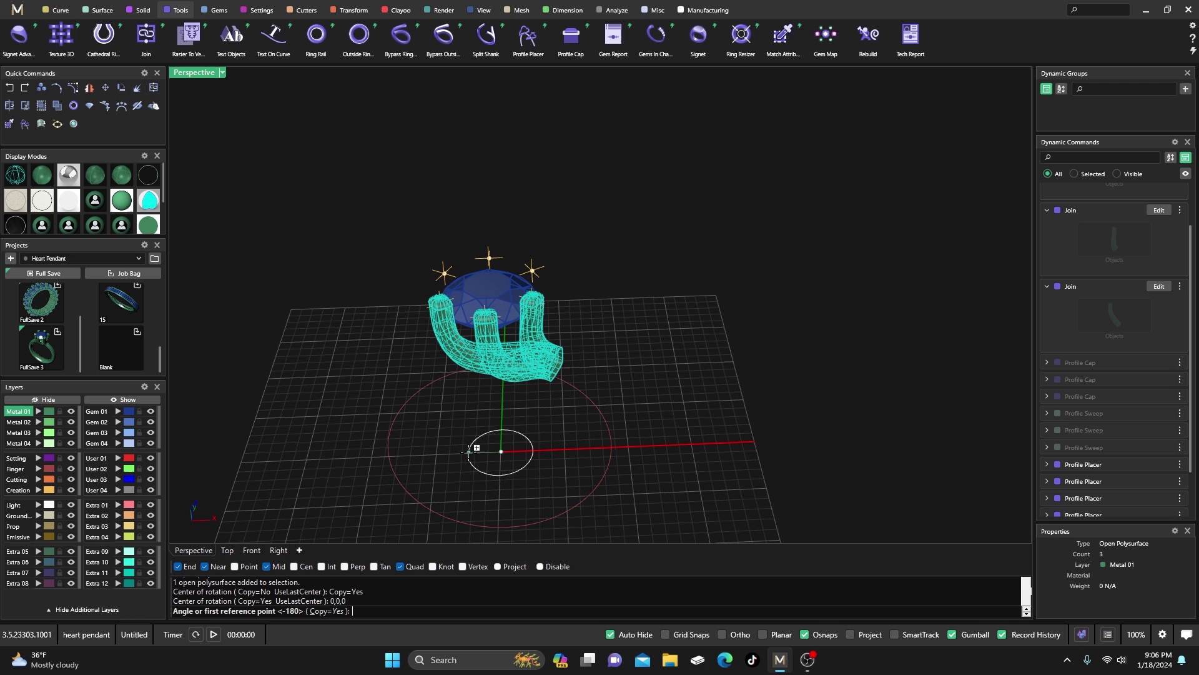
pyautogui.click(503, 408)
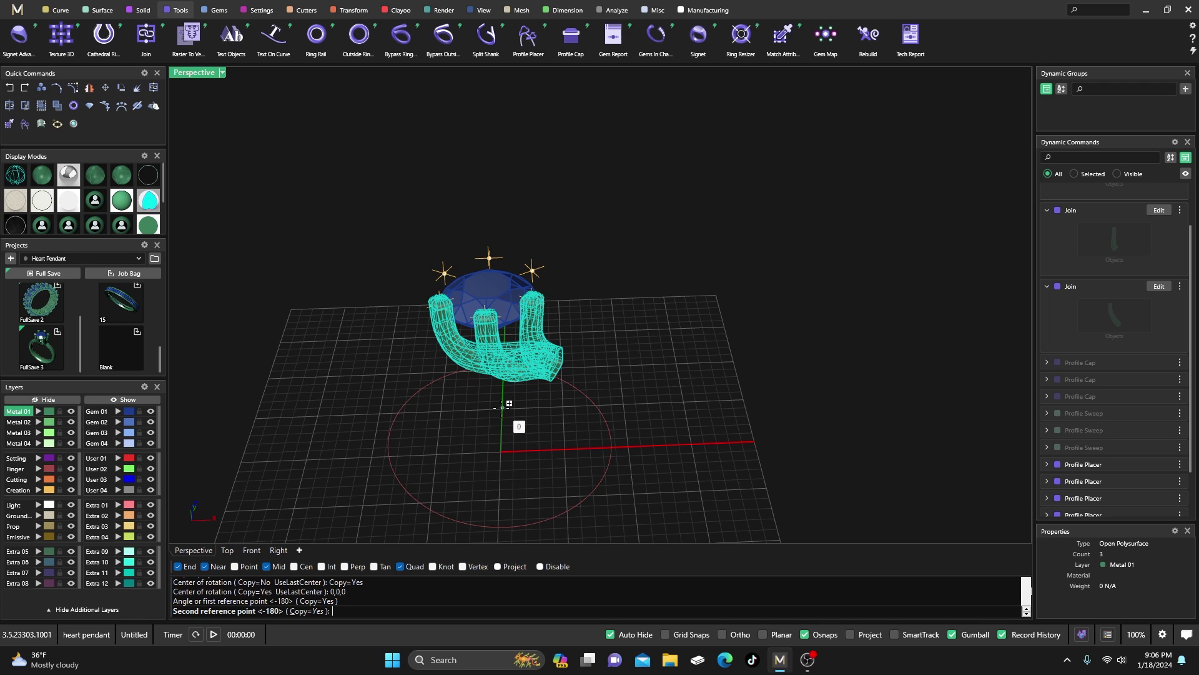
pyautogui.scroll(-2, 520, 423)
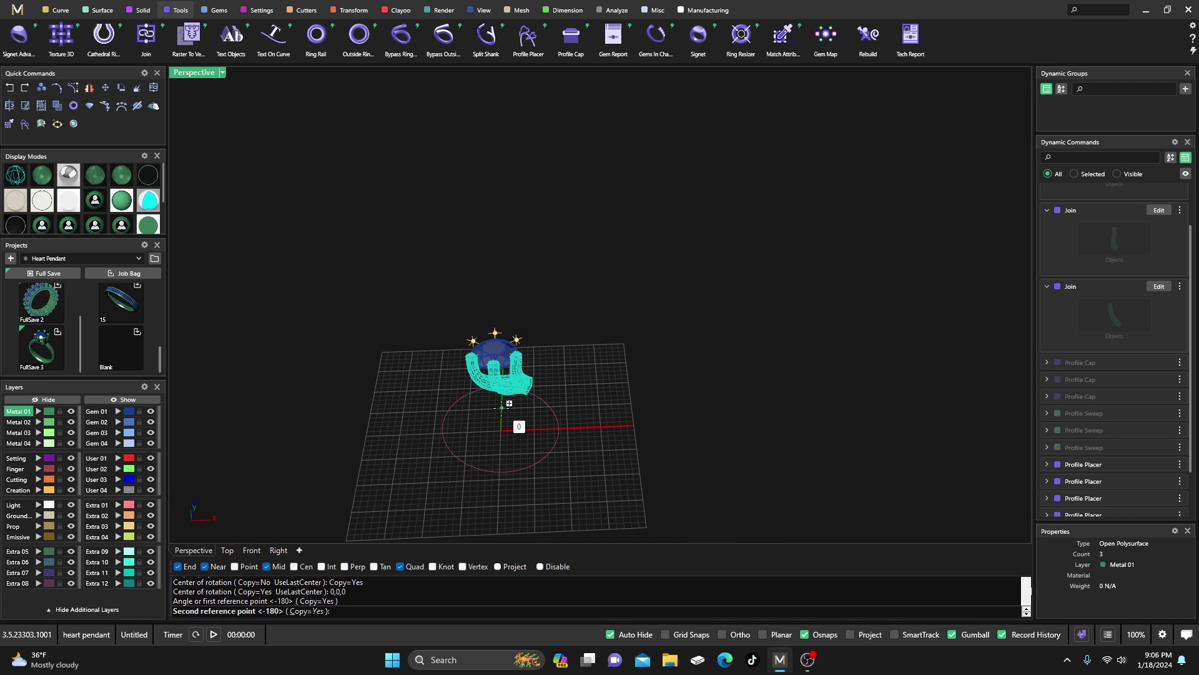
pyautogui.click(499, 495)
pyautogui.press('Return')
# Examine the six-prong head from several angles, checking how the prongs meet at the shank ends.
pyautogui.moveTo(409, 445); pyautogui.dragTo(418, 414, button='right')
pyautogui.click(417, 415)
pyautogui.scroll(5, 513, 395)
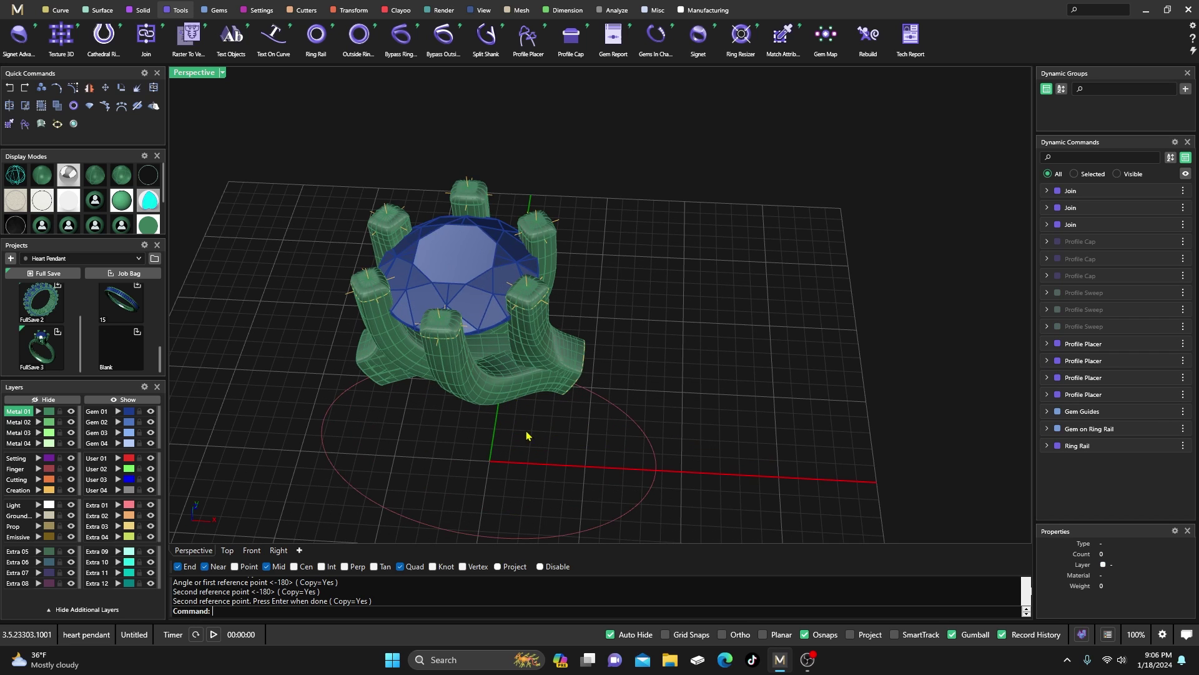
pyautogui.moveTo(526, 435); pyautogui.dragTo(542, 415, button='right')
pyautogui.click(550, 310)
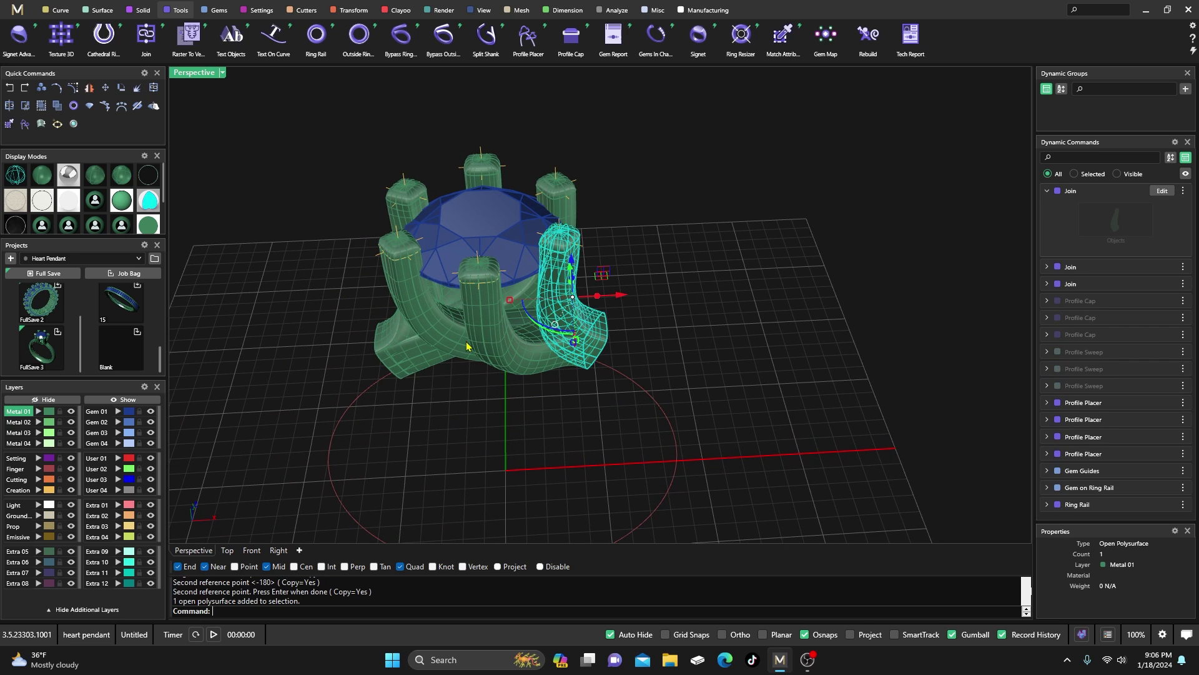
pyautogui.click(468, 346)
pyautogui.click(337, 270)
pyautogui.moveTo(338, 271); pyautogui.dragTo(549, 373, button='right')
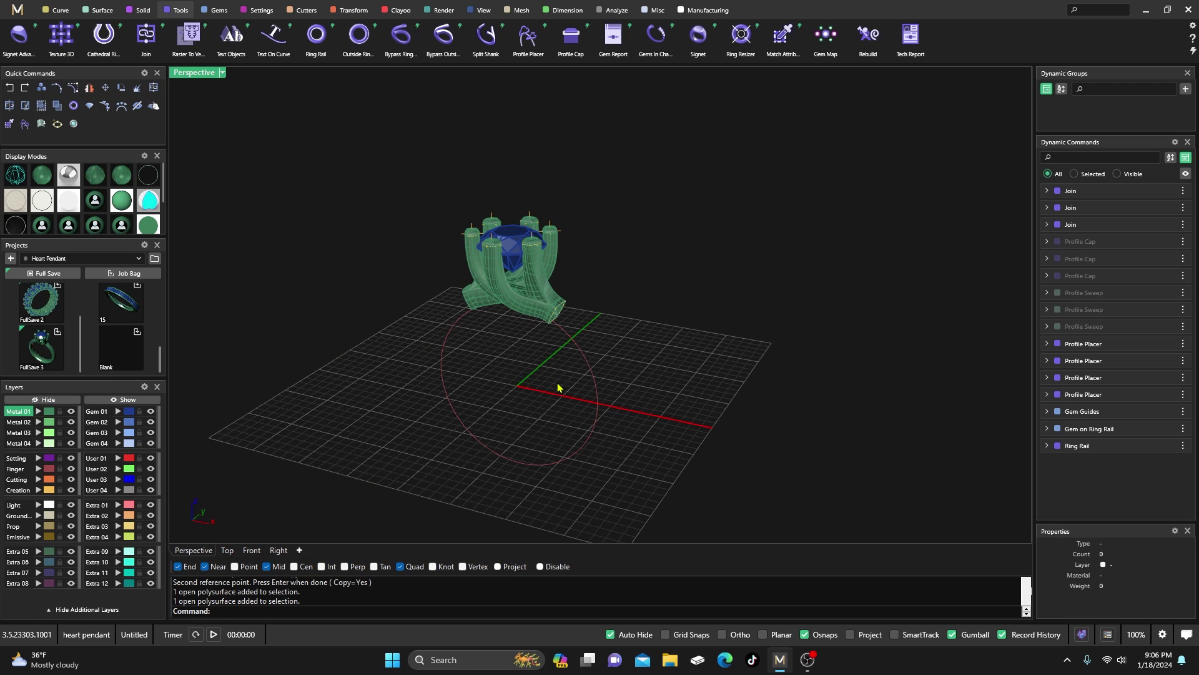
# Place an oval profile on the finger rail at profile position 0.5, opposite the head.
pyautogui.click(521, 468)
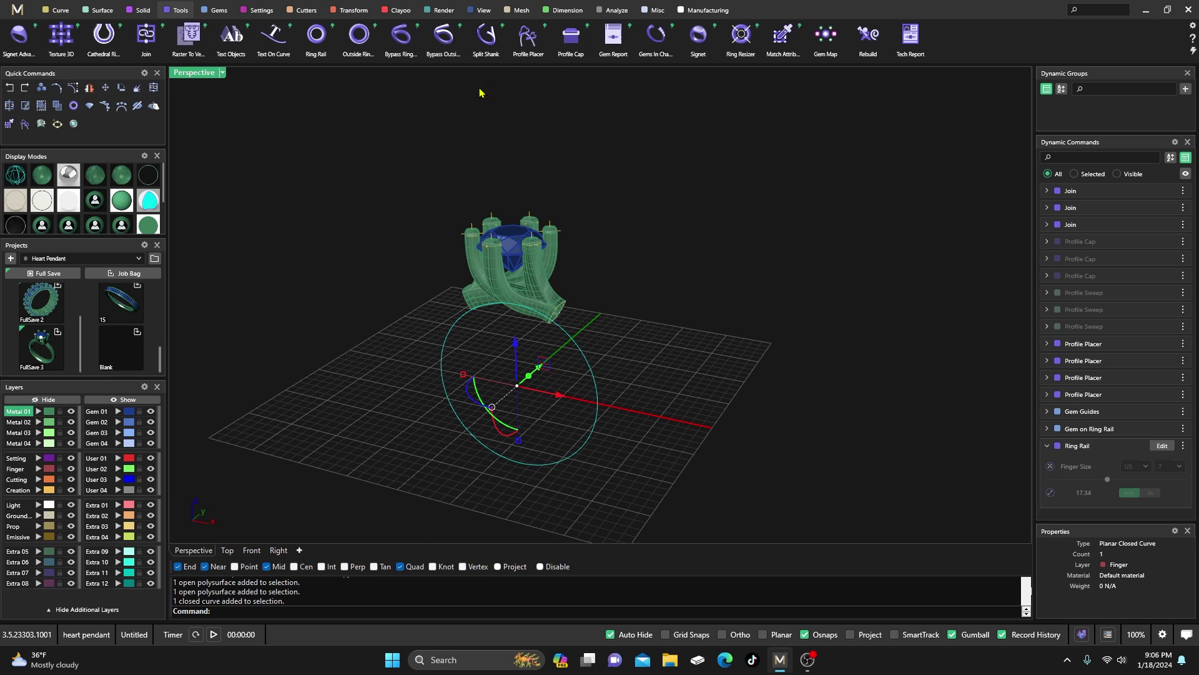
pyautogui.click(528, 34)
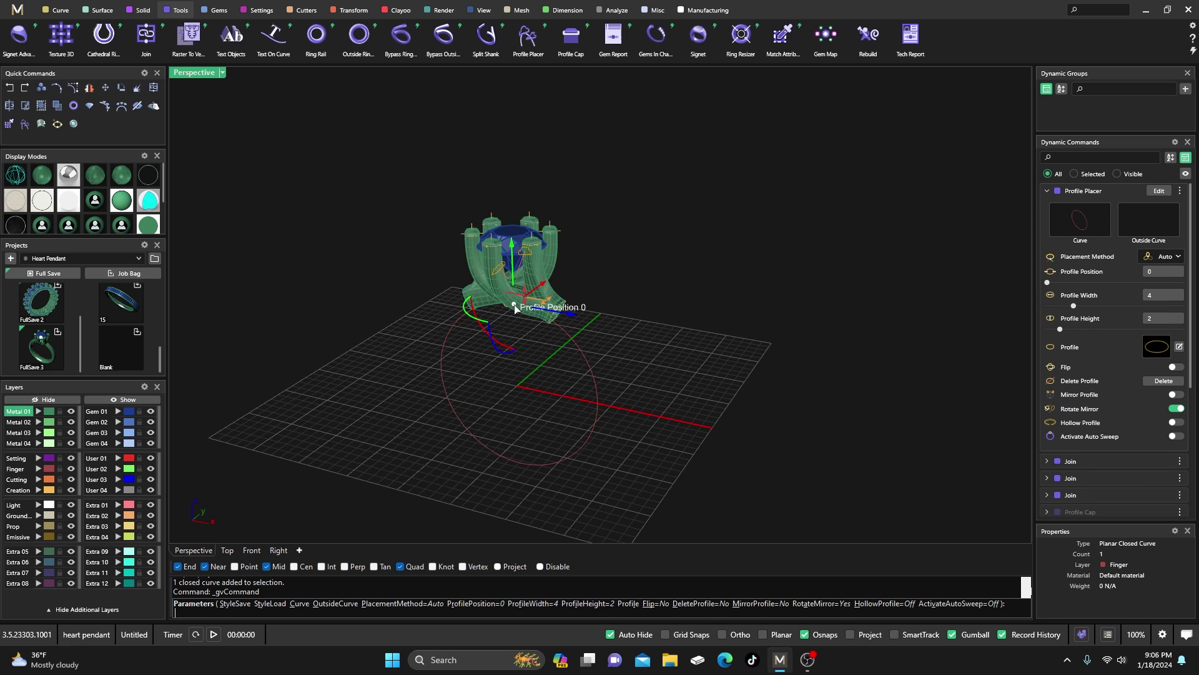
pyautogui.moveTo(515, 306); pyautogui.dragTo(517, 460)
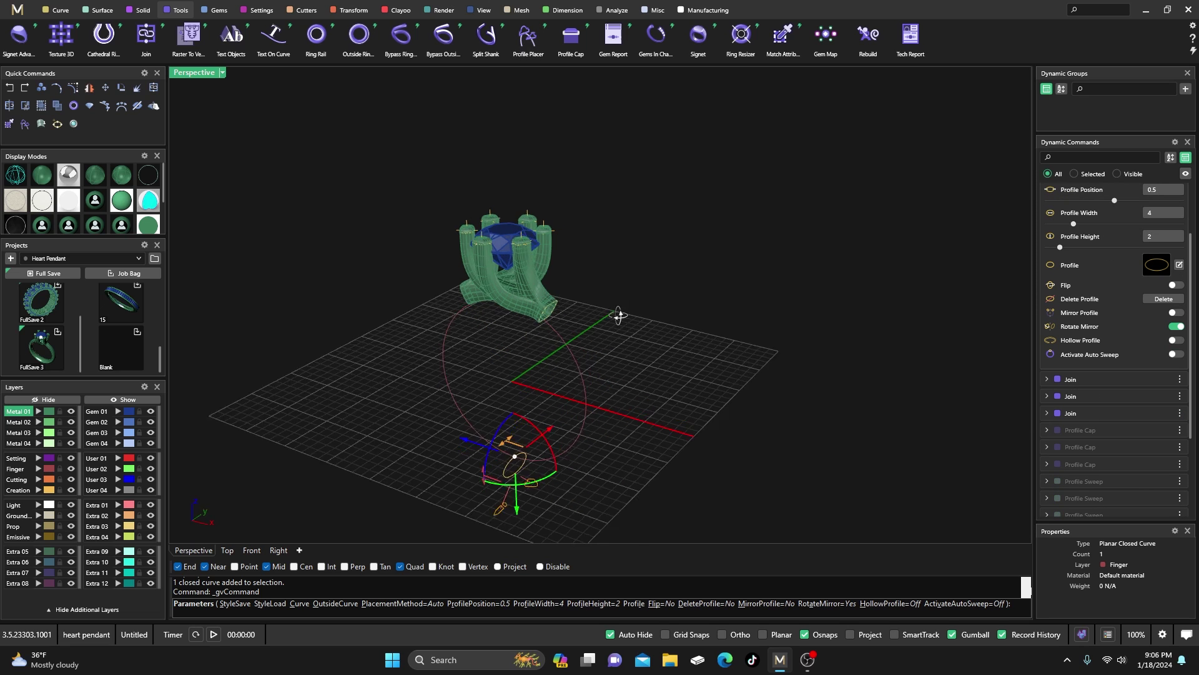
# Set the new oval profile's width to 4.5 mm and its height to 2.5 mm, and finish placing it.
pyautogui.moveTo(619, 315); pyautogui.dragTo(555, 400, button='right')
pyautogui.moveTo(564, 398); pyautogui.dragTo(572, 398)
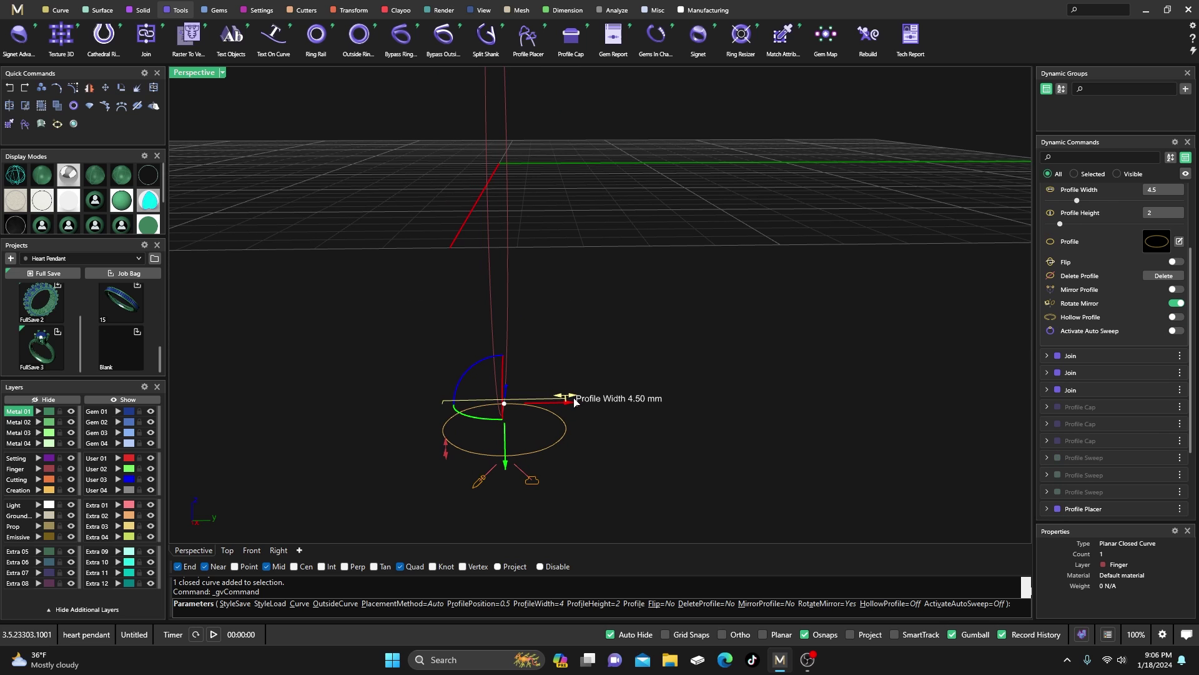
pyautogui.moveTo(451, 451); pyautogui.dragTo(449, 463)
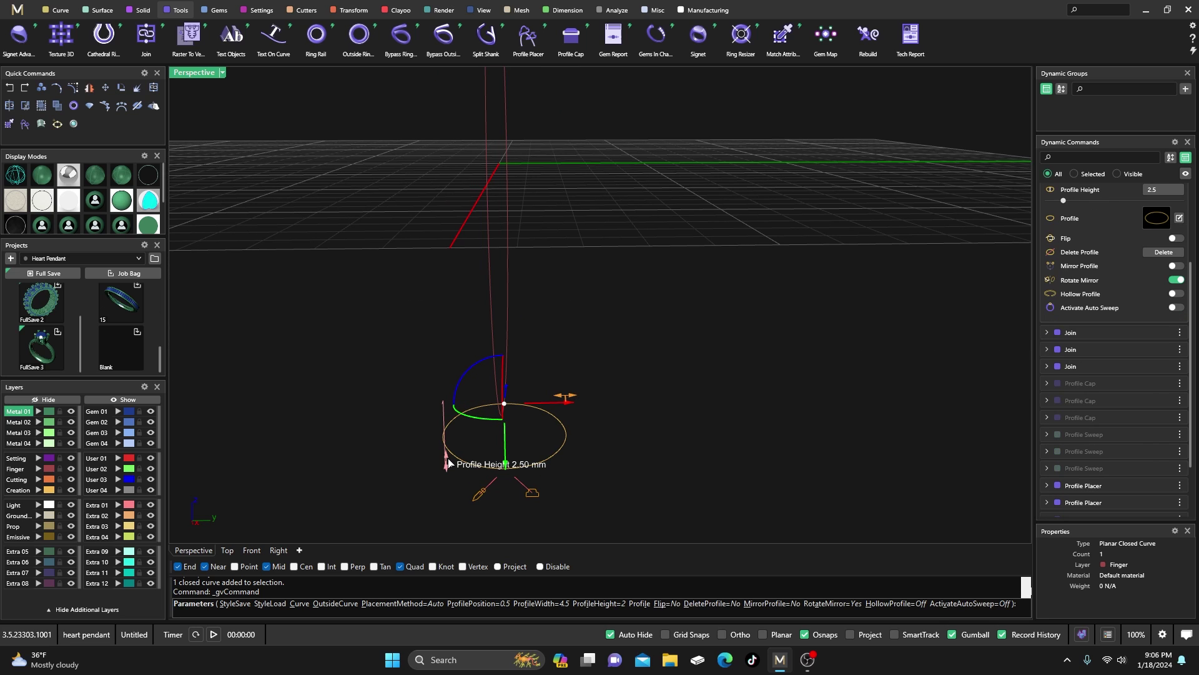
pyautogui.moveTo(394, 356); pyautogui.dragTo(441, 383, button='right')
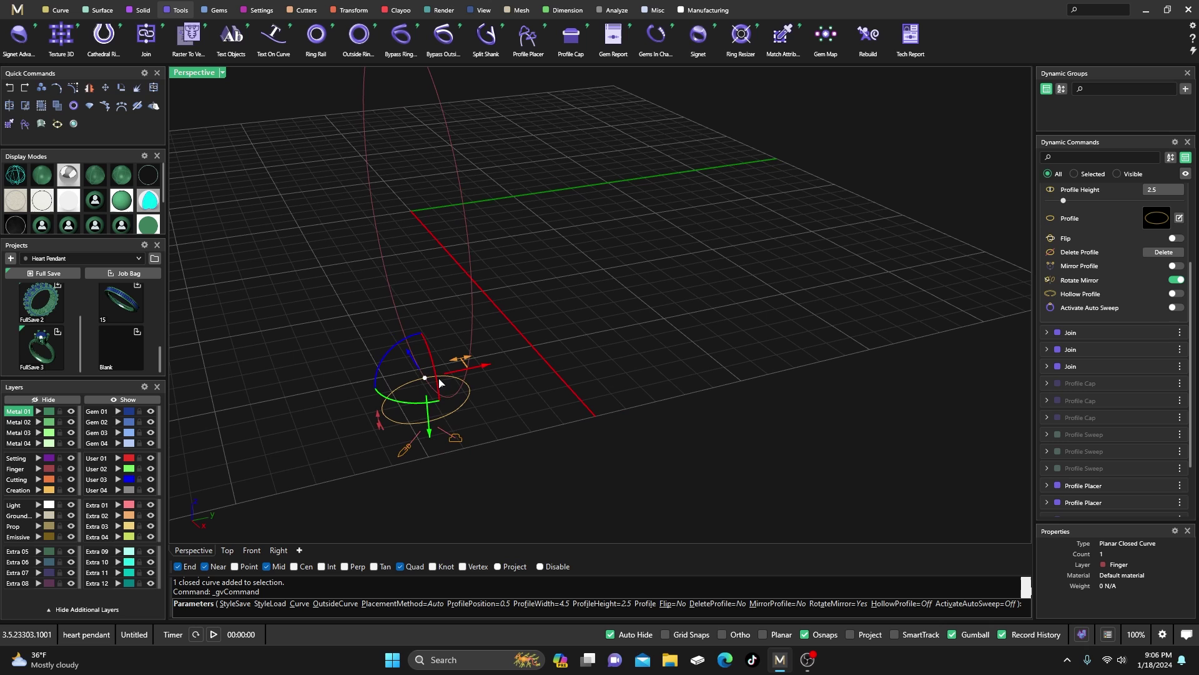
pyautogui.rightClick(606, 378)
pyautogui.moveTo(610, 380); pyautogui.dragTo(695, 383, button='right')
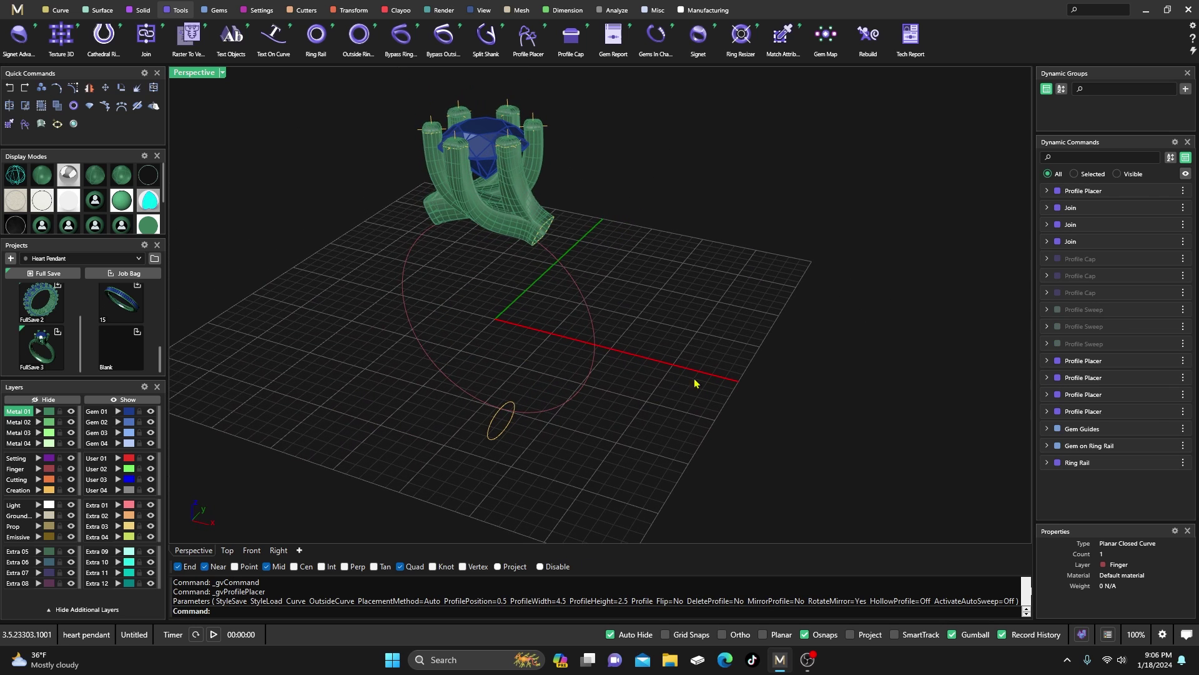
pyautogui.click(105, 12)
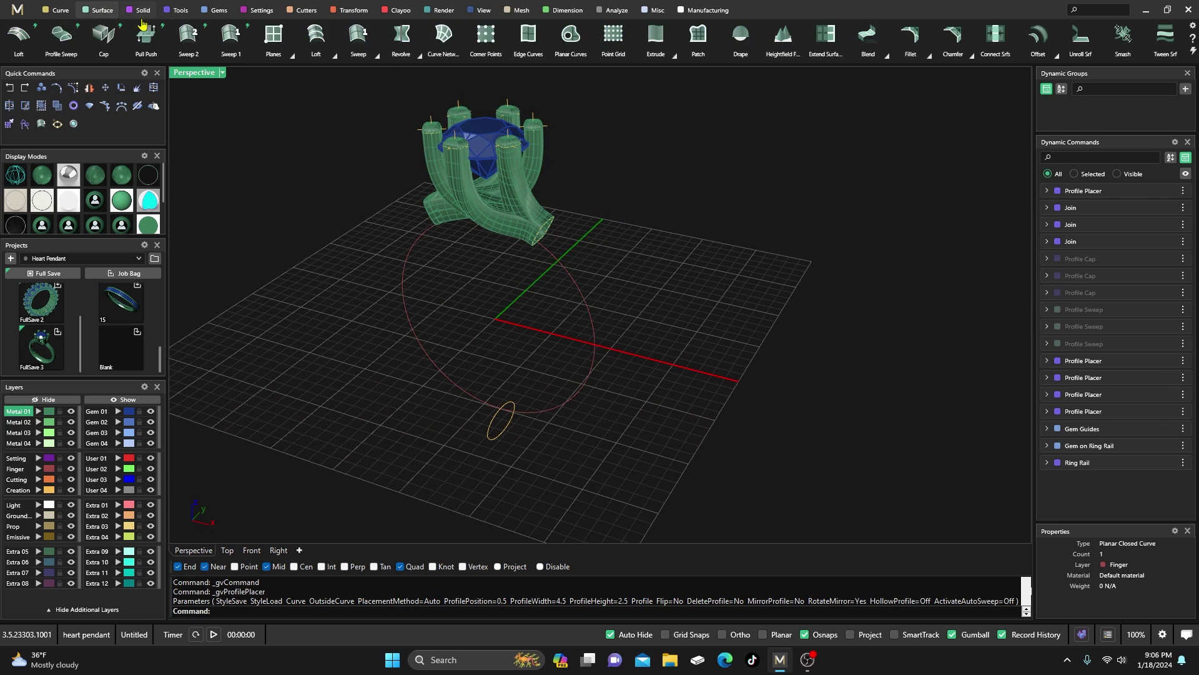
pyautogui.click(231, 35)
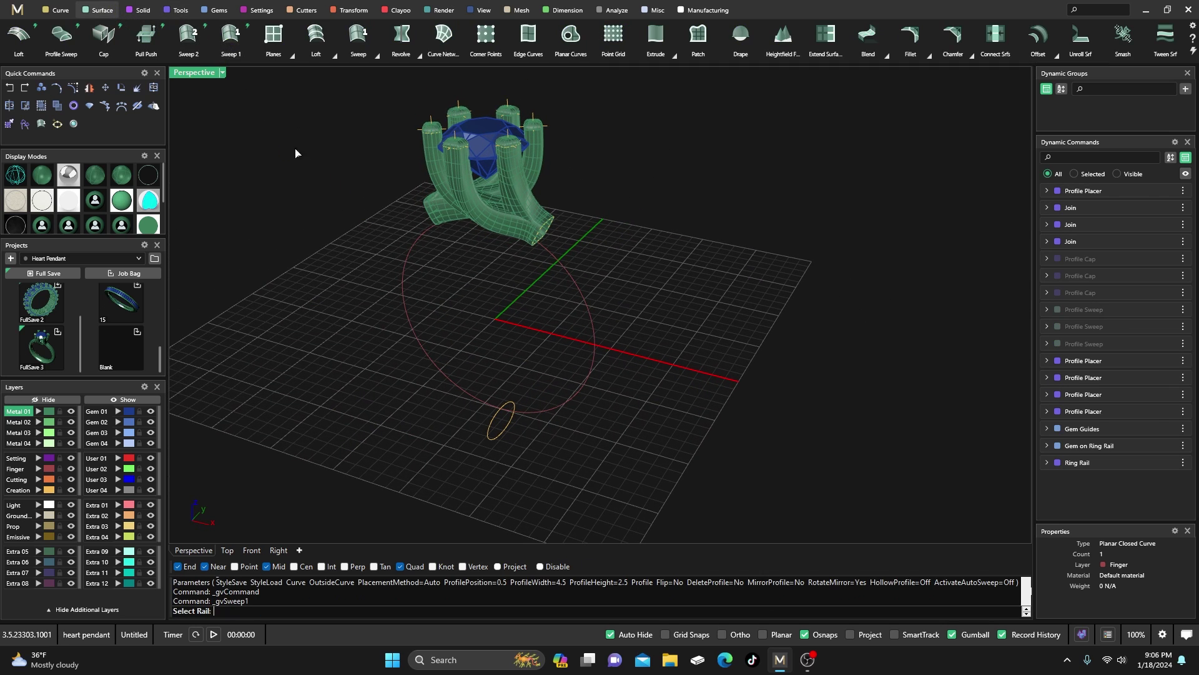
pyautogui.click(560, 269)
pyautogui.scroll(2, 550, 270)
pyautogui.click(556, 196)
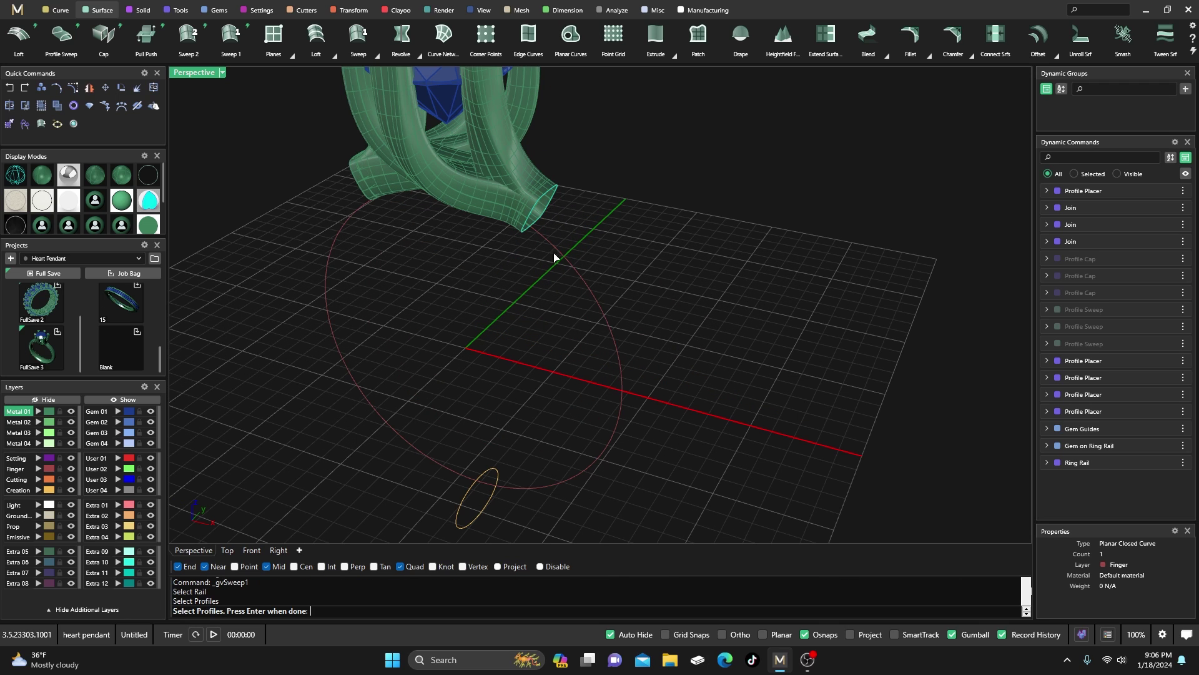
pyautogui.click(490, 477)
pyautogui.press('Return')
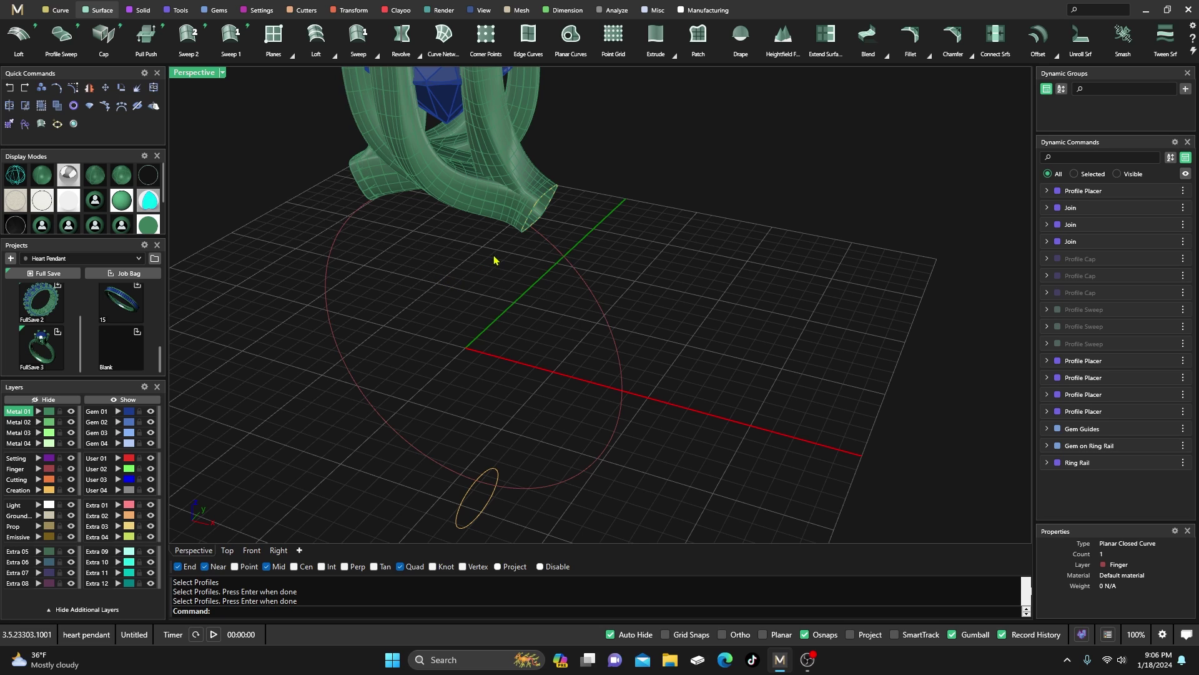
# Mirror the profile at the head's shank end to the other side of the ring through its Profile Placer settings.
pyautogui.click(543, 200)
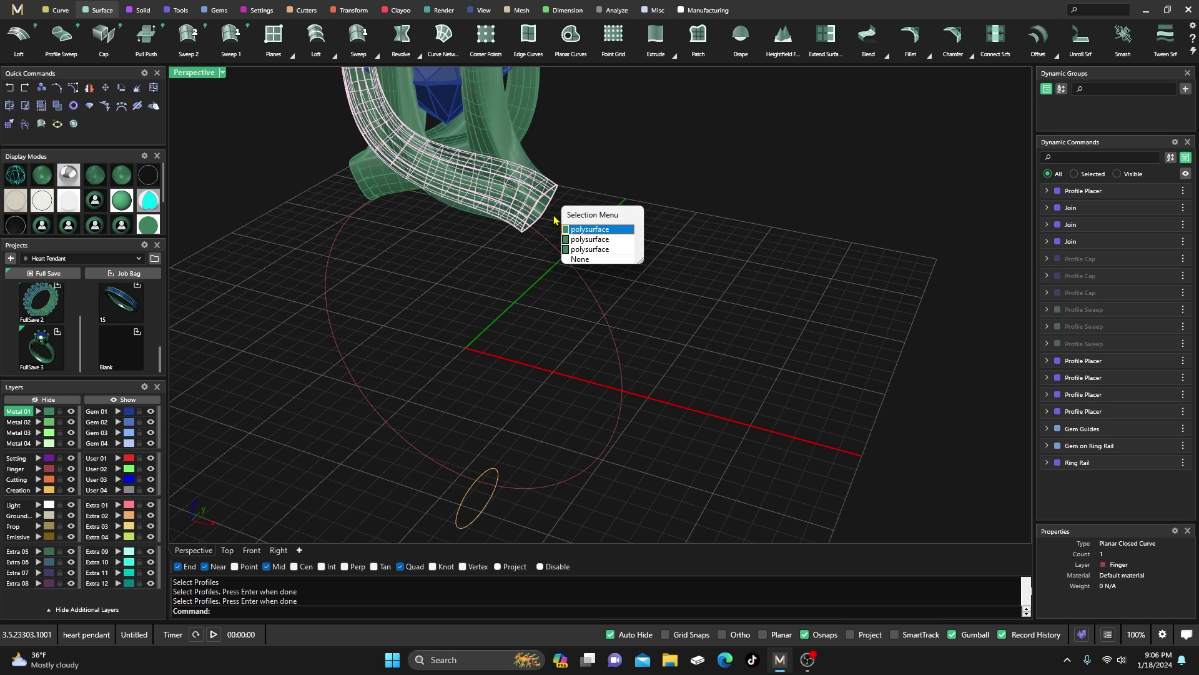
pyautogui.press('Escape')
pyautogui.click(549, 215)
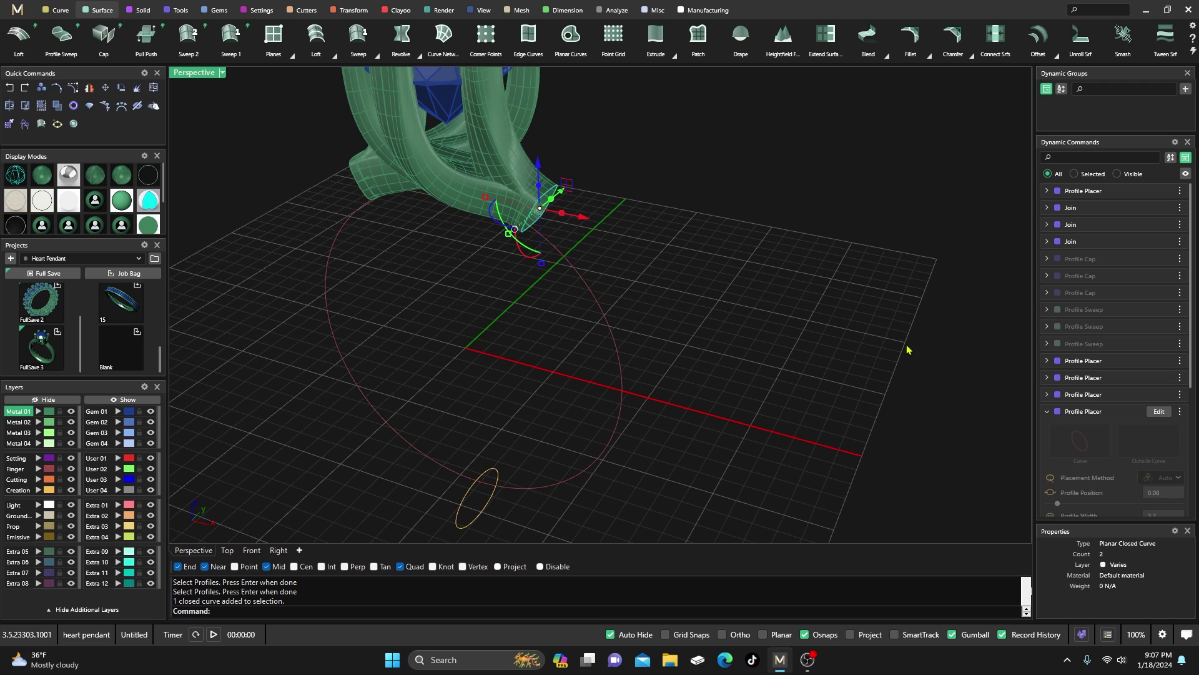
pyautogui.click(1160, 412)
pyautogui.scroll(-3, 1073, 309)
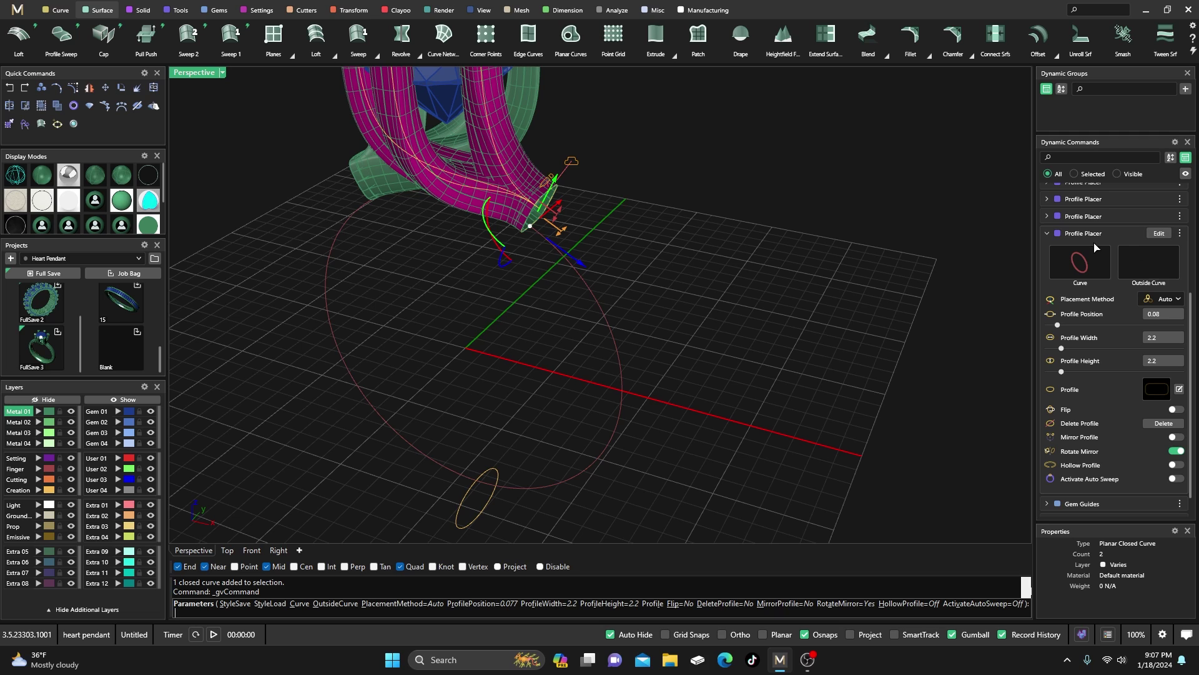
pyautogui.scroll(-1, 1121, 285)
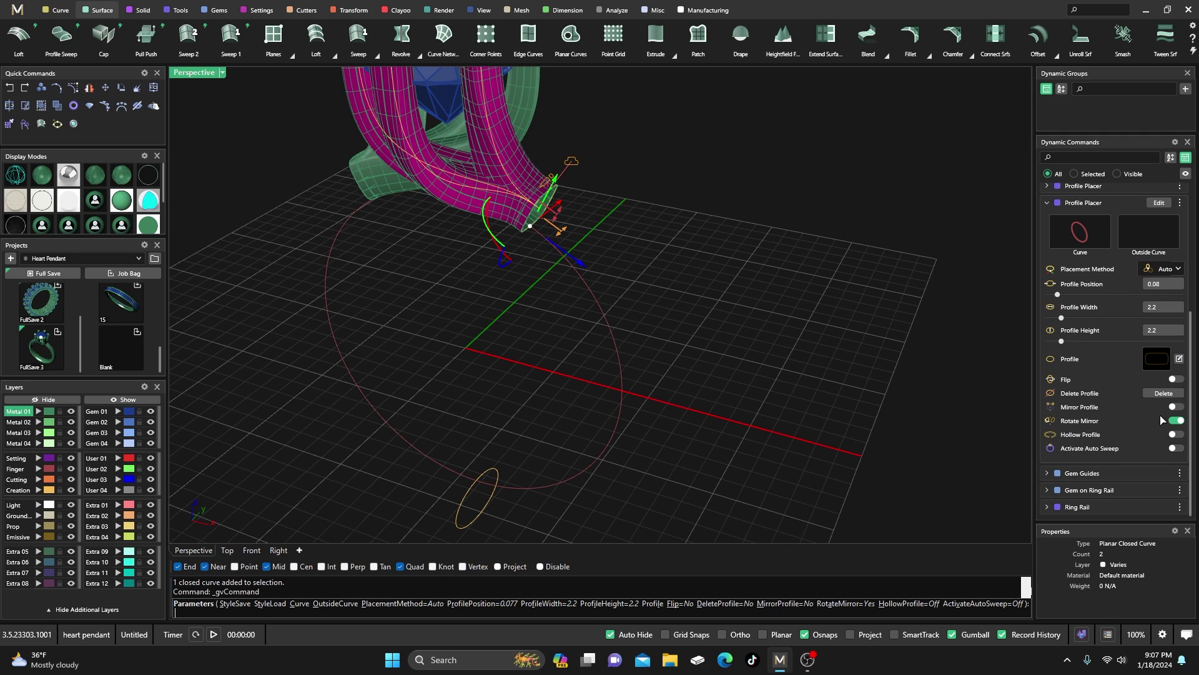
pyautogui.click(1101, 411)
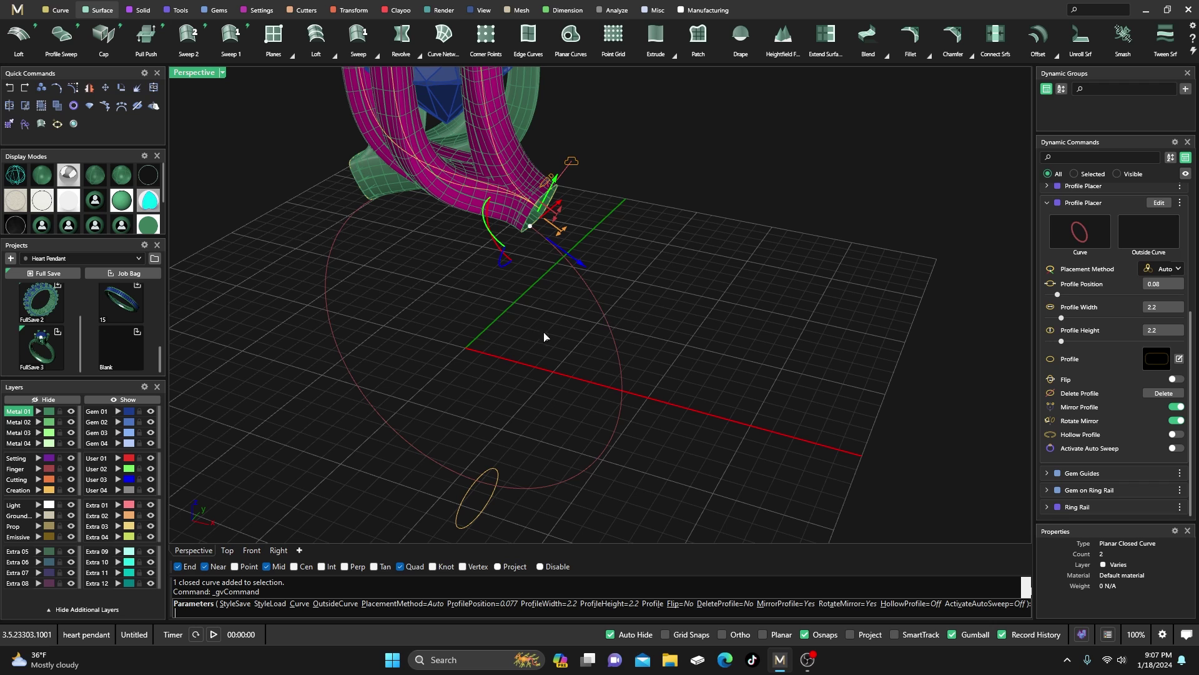
pyautogui.press('Return')
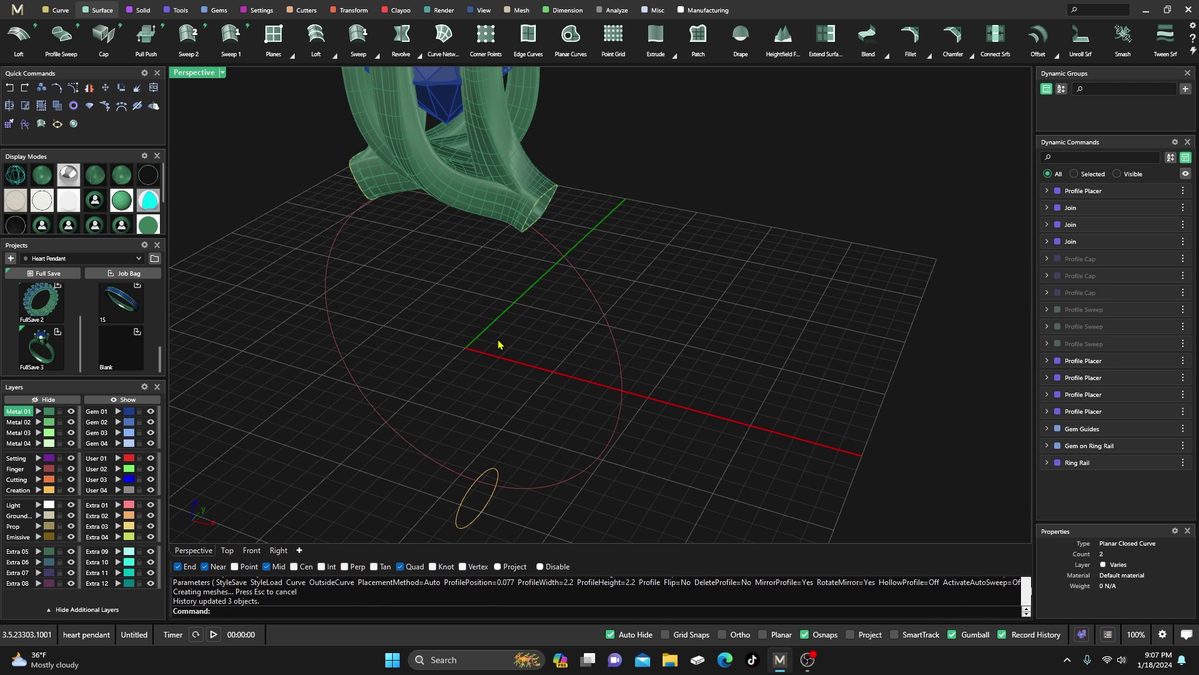
# Sweep the shank along the finger rail through the two head-end profiles and the oval profile, with mirror cap and both domes off.
pyautogui.moveTo(498, 344); pyautogui.dragTo(527, 338, button='right')
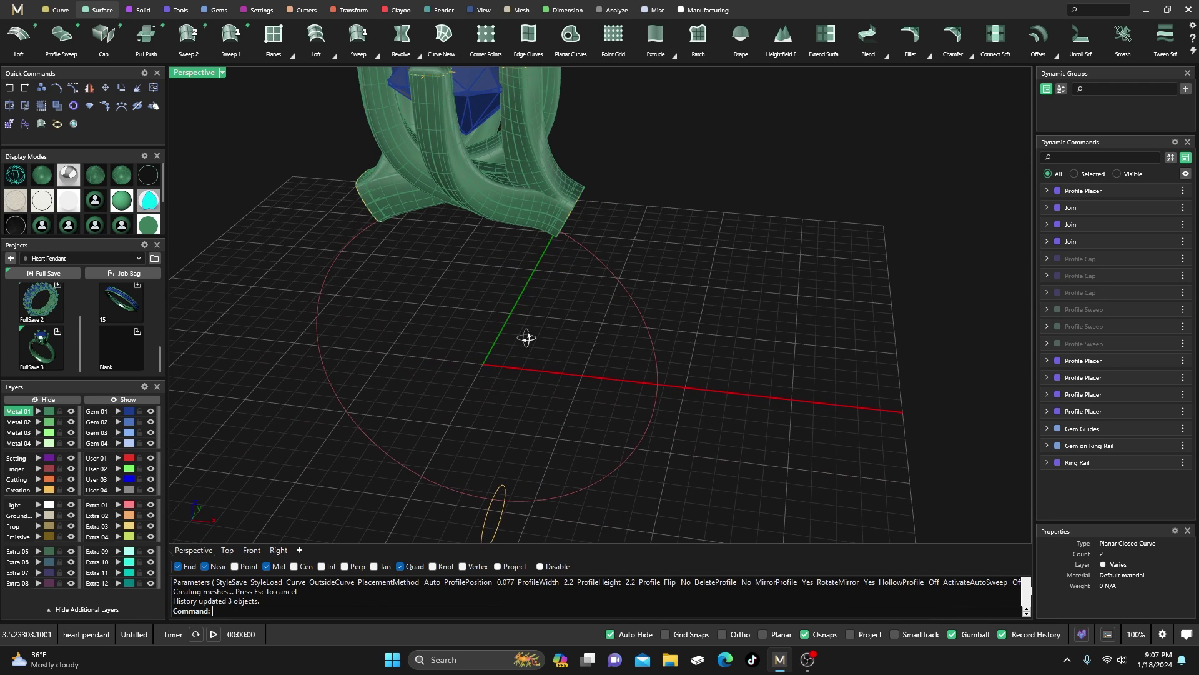
pyautogui.click(231, 39)
pyautogui.click(594, 263)
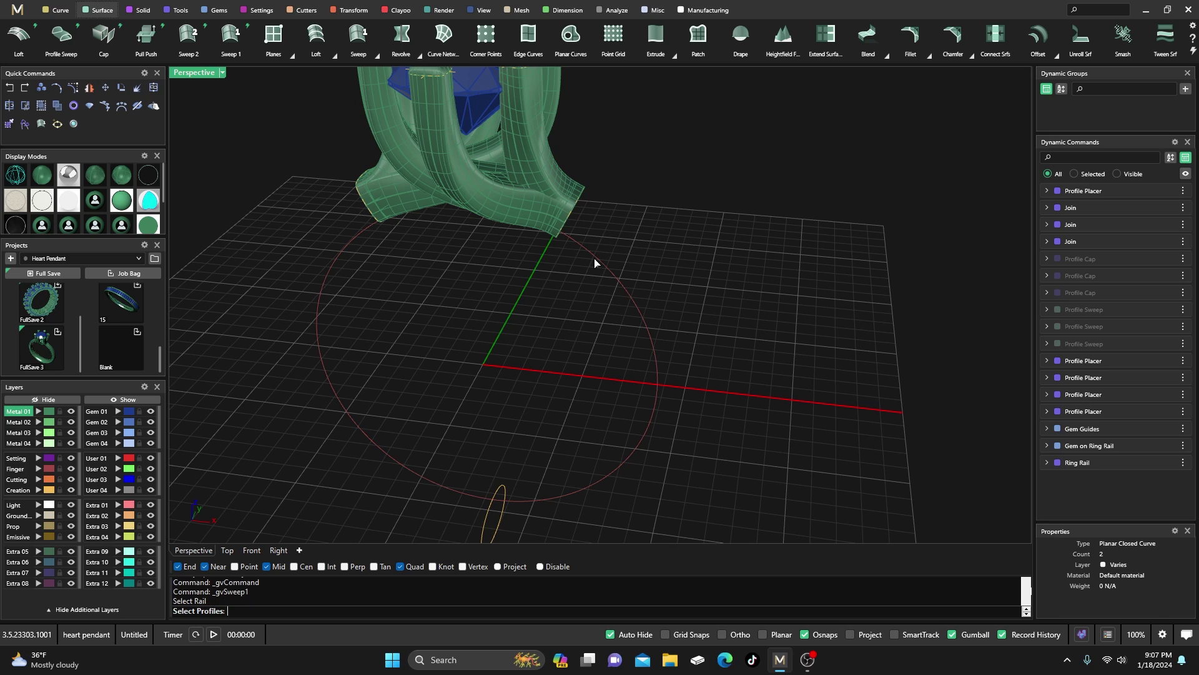
pyautogui.click(571, 216)
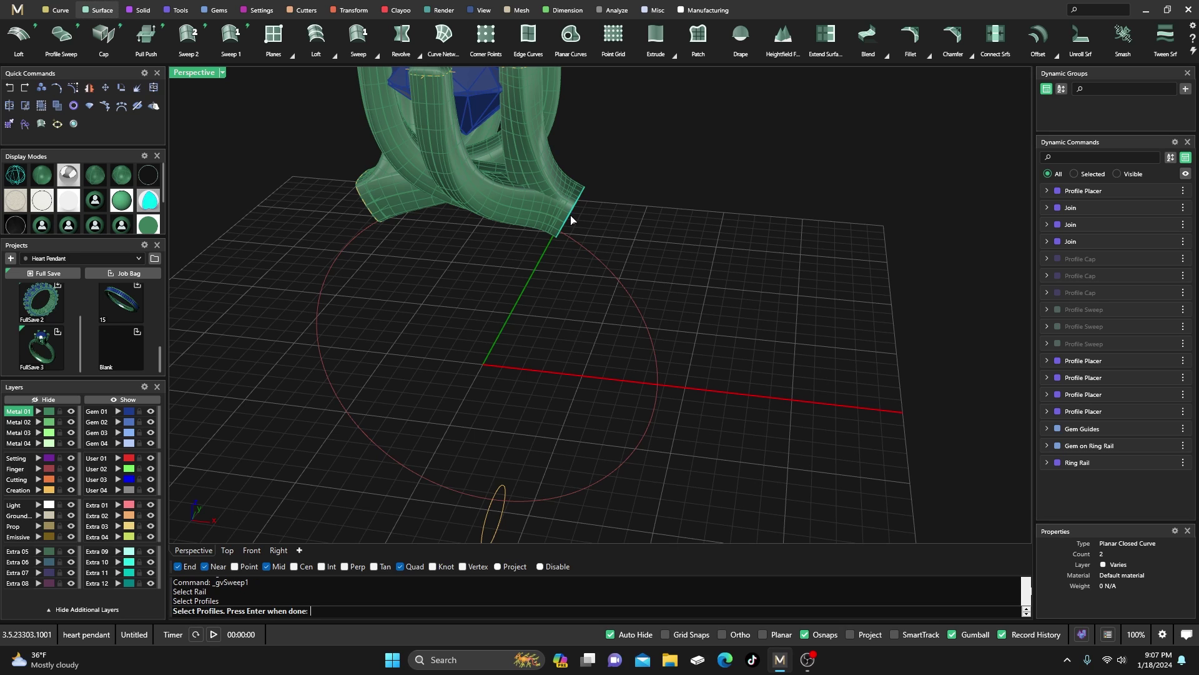
pyautogui.click(503, 486)
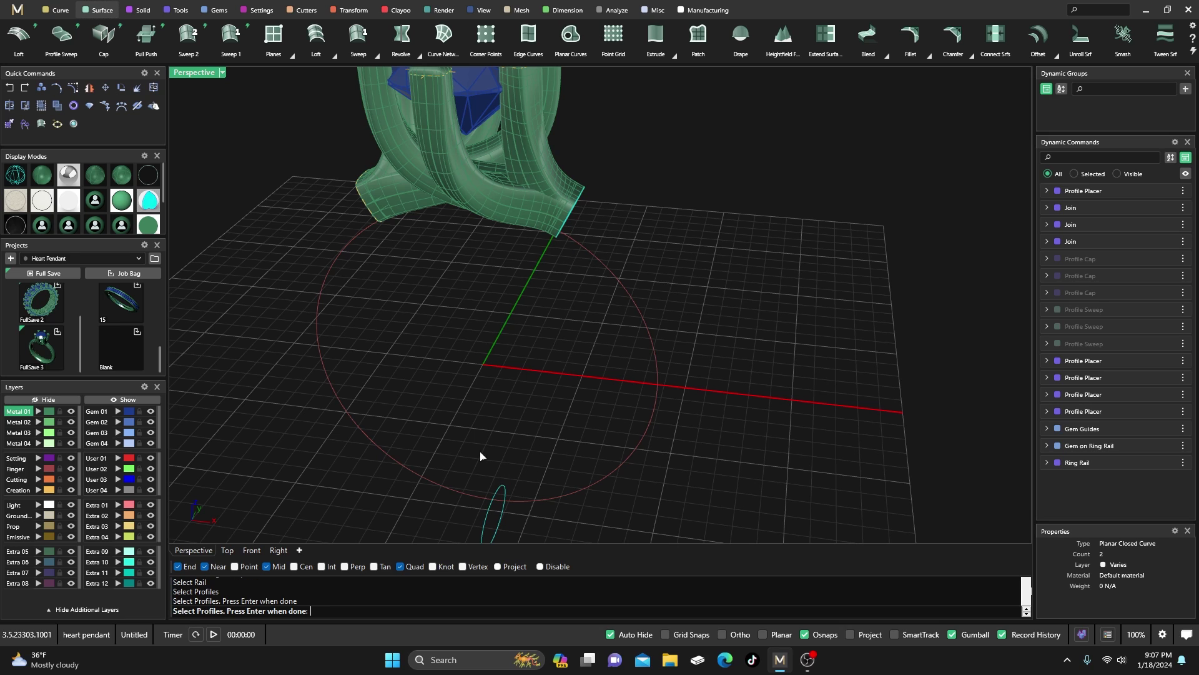
pyautogui.click(368, 215)
pyautogui.press('Return')
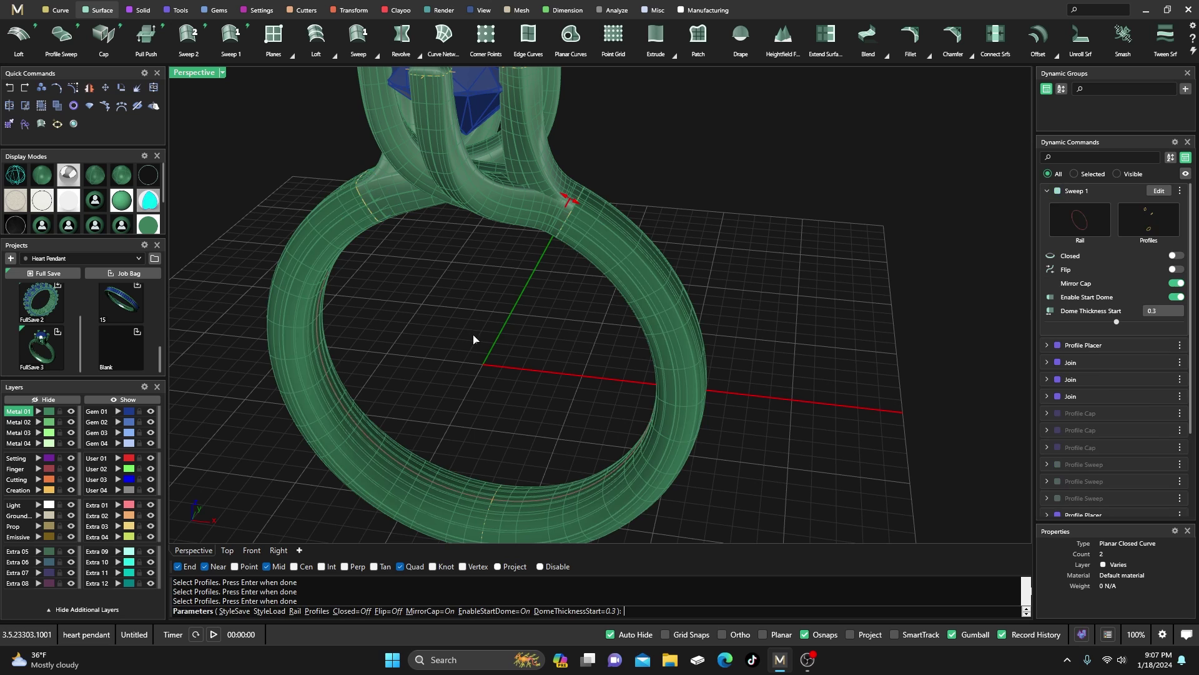
pyautogui.click(1176, 283)
pyautogui.click(1177, 297)
# Examine the swept shank and its transitions into the prong head from several angles.
pyautogui.moveTo(918, 275); pyautogui.dragTo(832, 278, button='right')
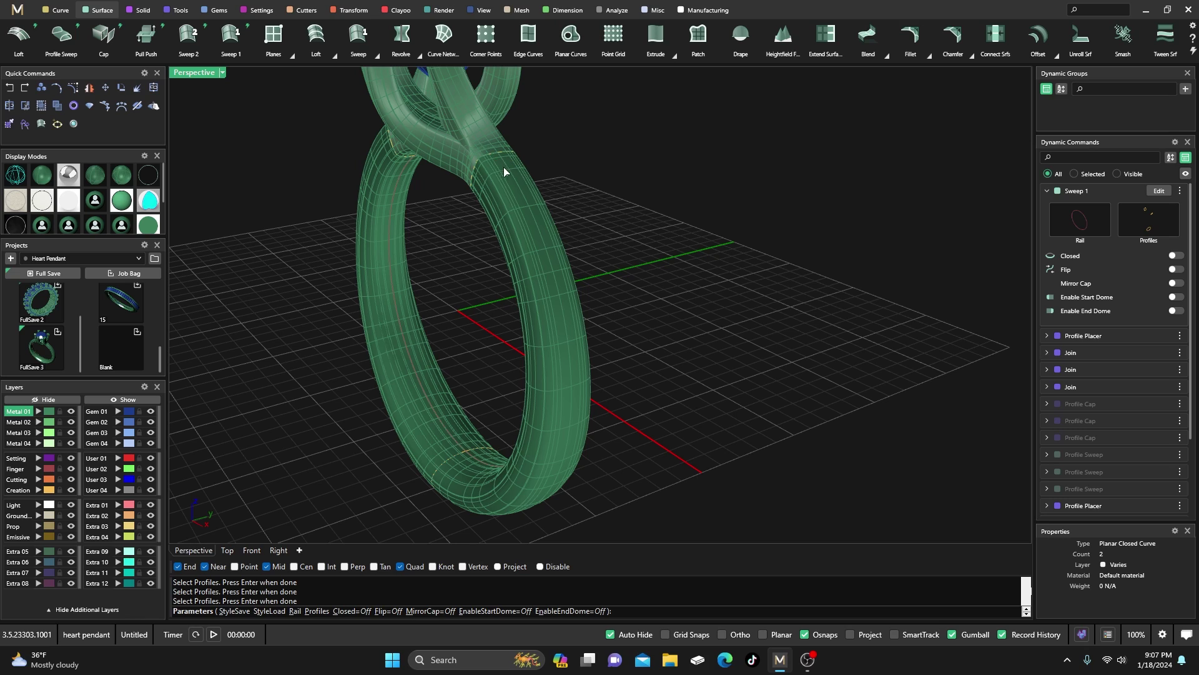
pyautogui.moveTo(454, 396); pyautogui.dragTo(503, 337, button='right')
pyautogui.scroll(-5, 493, 350)
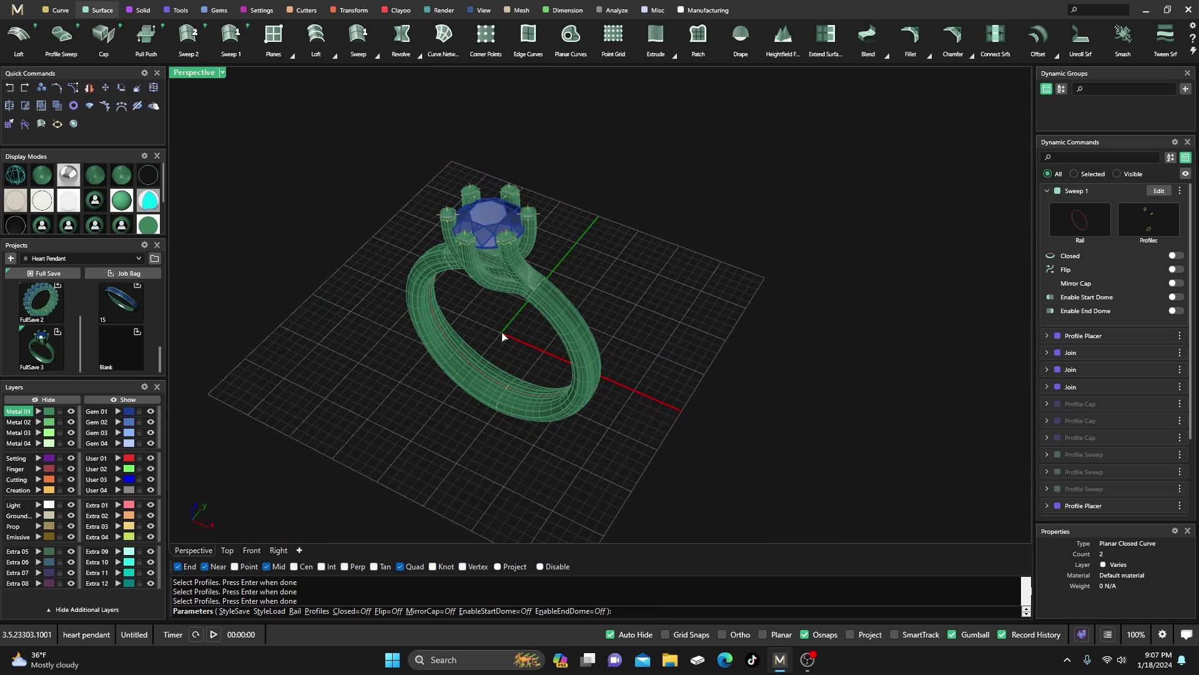
pyautogui.scroll(3, 503, 324)
pyautogui.scroll(-3, 507, 328)
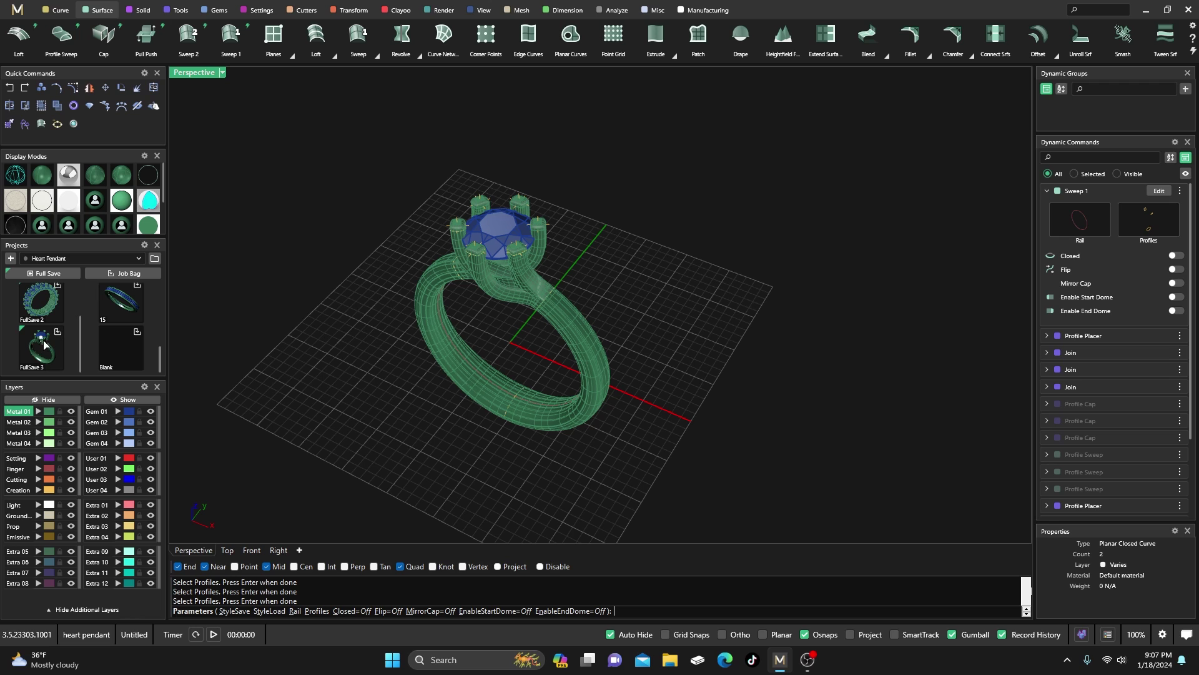
pyautogui.moveTo(613, 391); pyautogui.dragTo(635, 331, button='right')
pyautogui.scroll(2, 592, 345)
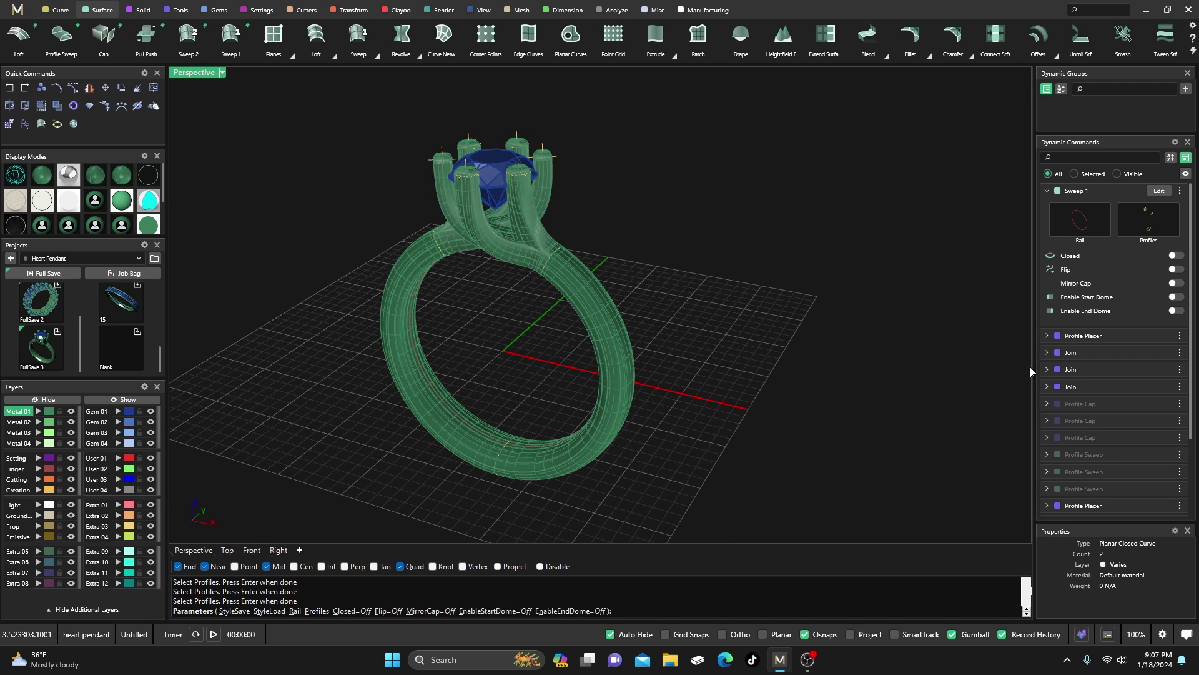
# Complete the shank sweep and open the ring rail's finger size settings.
pyautogui.scroll(-3, 1075, 431)
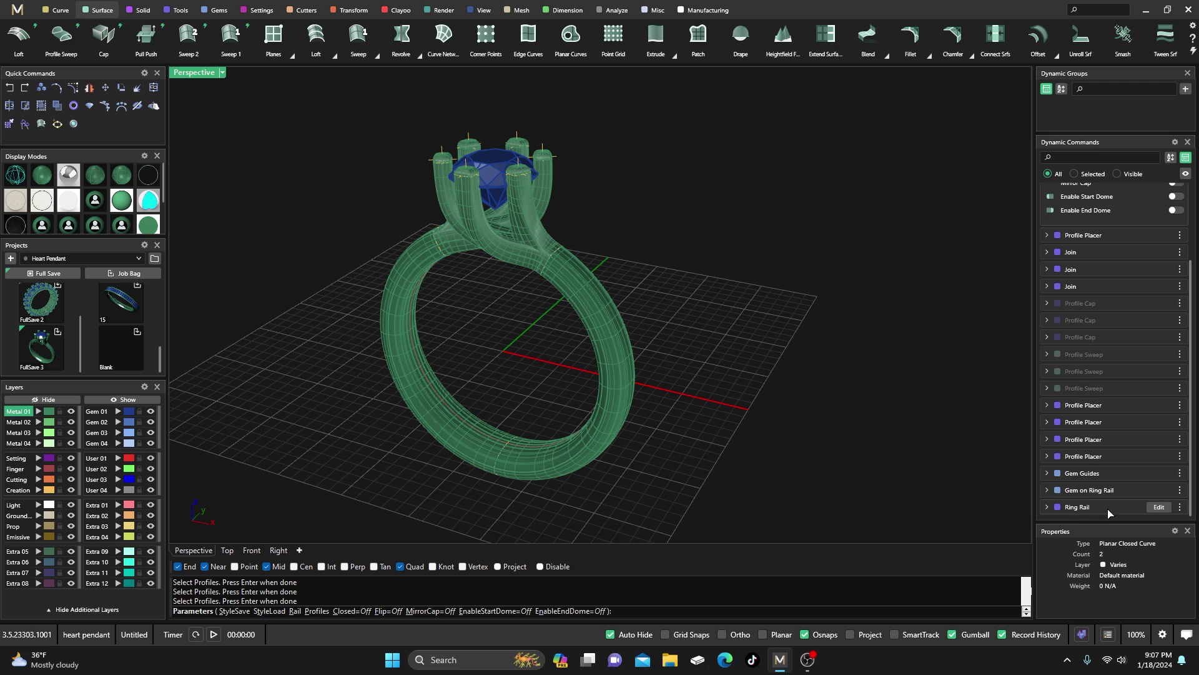
pyautogui.click(1151, 506)
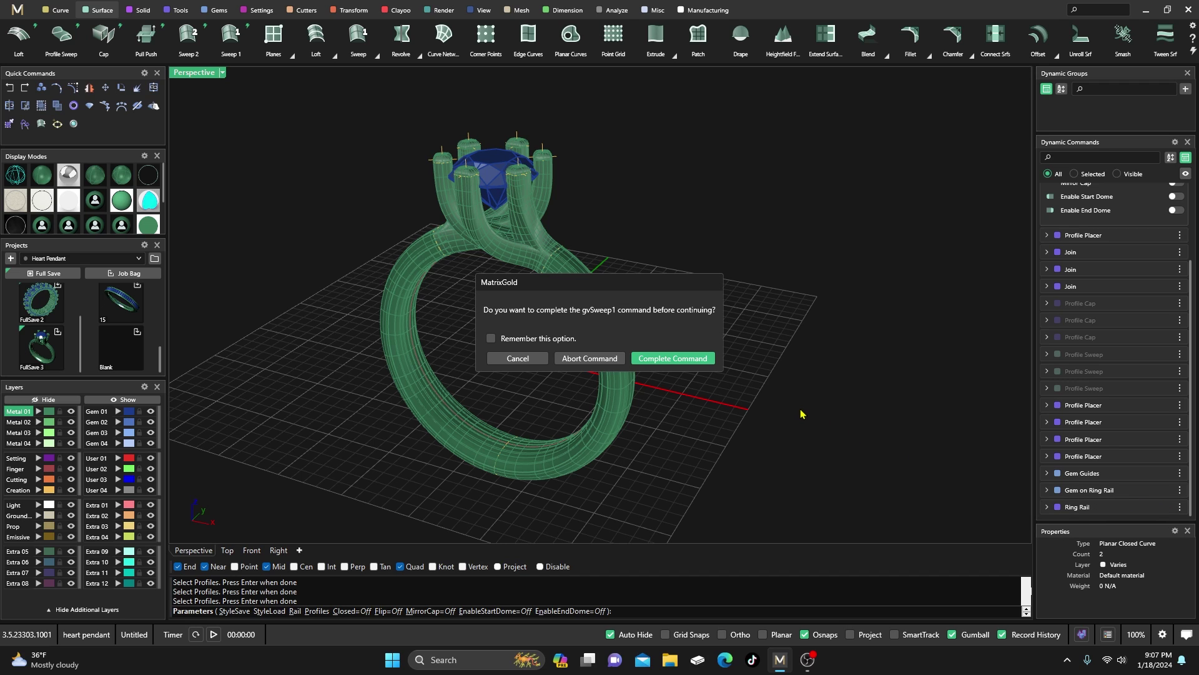
pyautogui.click(684, 358)
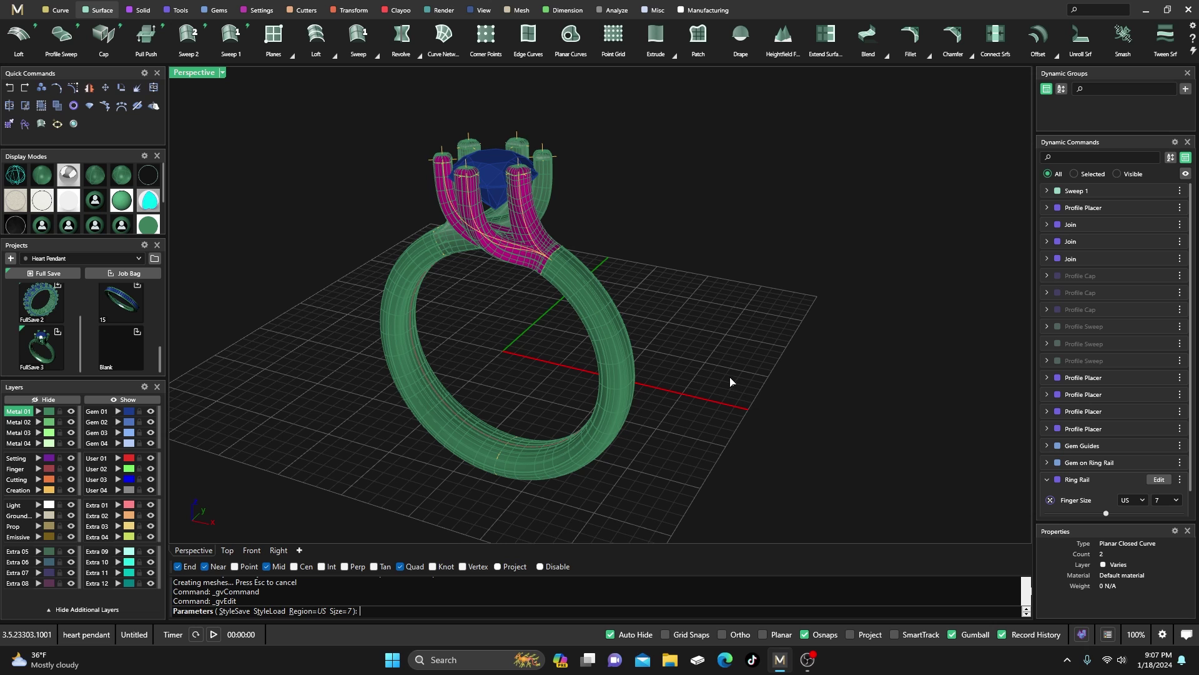
pyautogui.moveTo(731, 381); pyautogui.dragTo(700, 424, button='right')
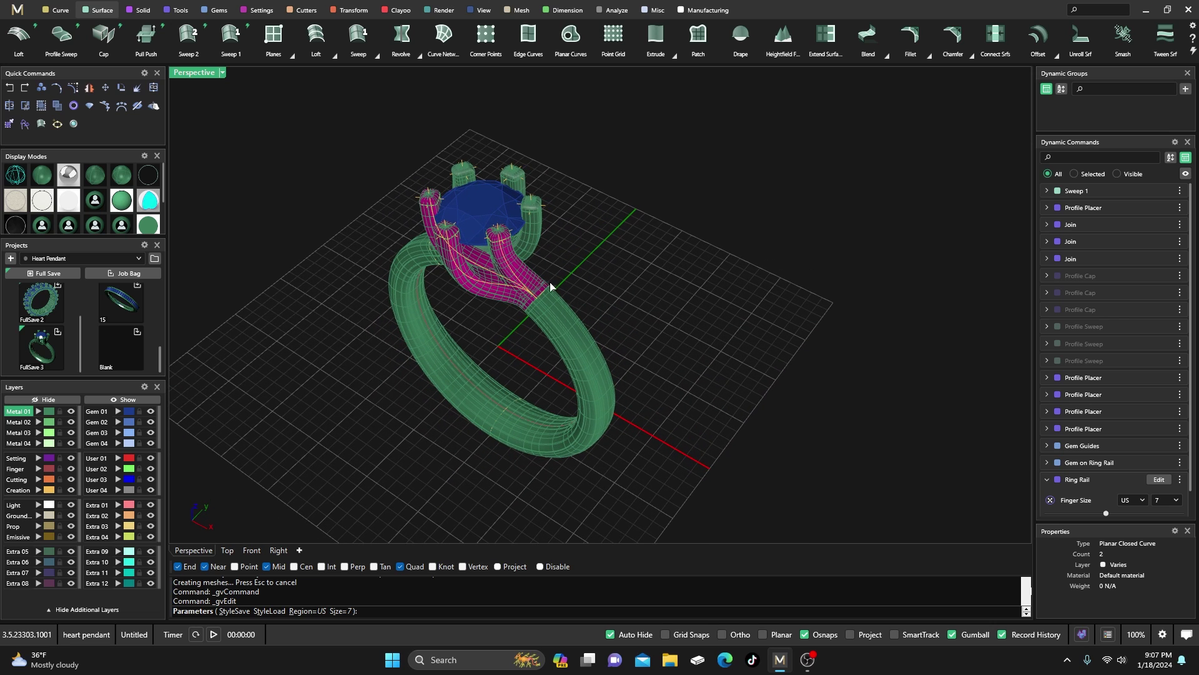
pyautogui.press('Return')
pyautogui.click(524, 291)
pyautogui.click(654, 310)
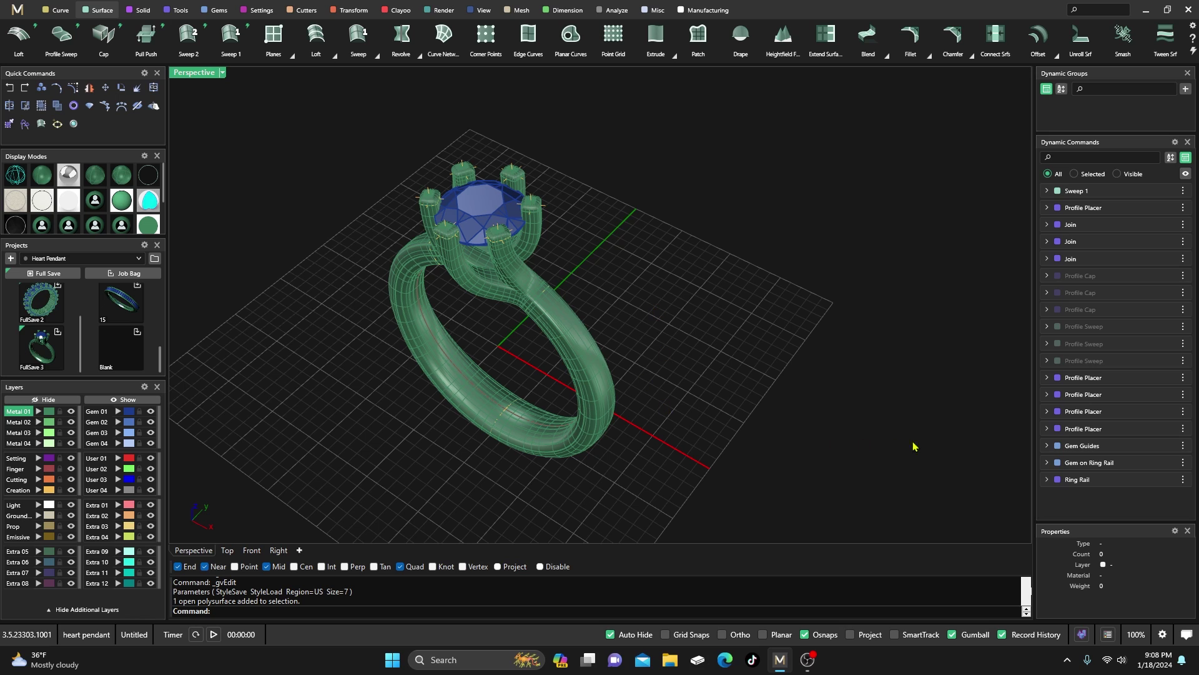
# Set the ring rail's finger size to US 4 and update the whole ring.
pyautogui.click(1157, 480)
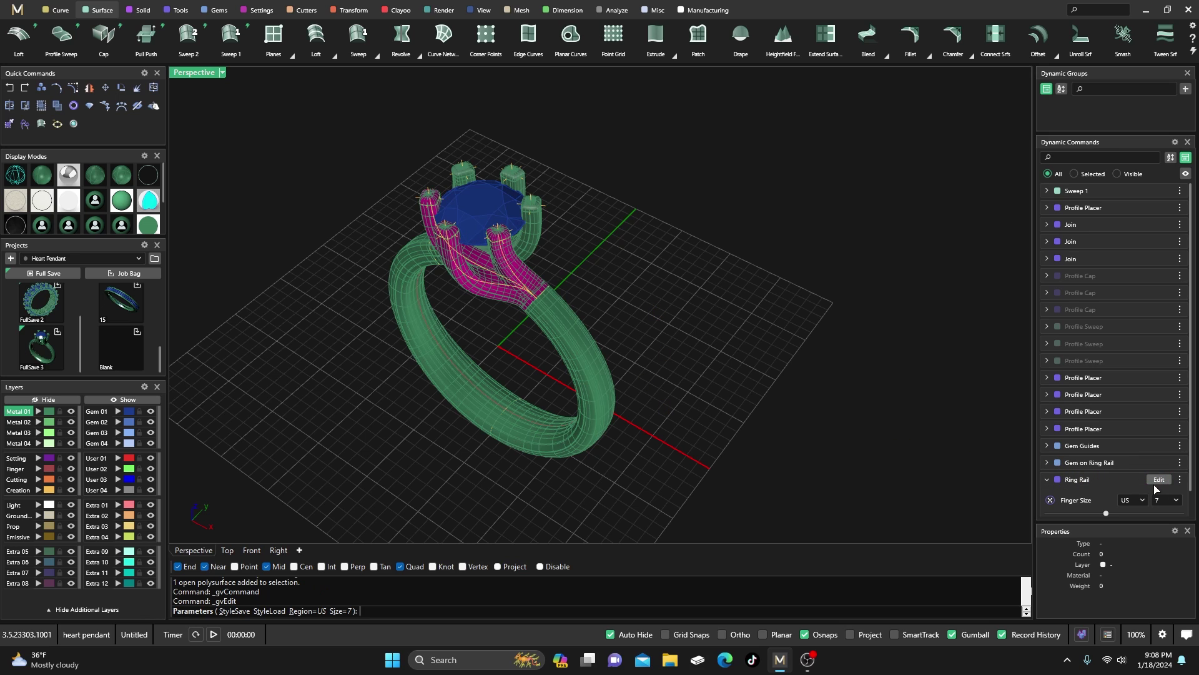
pyautogui.click(1177, 500)
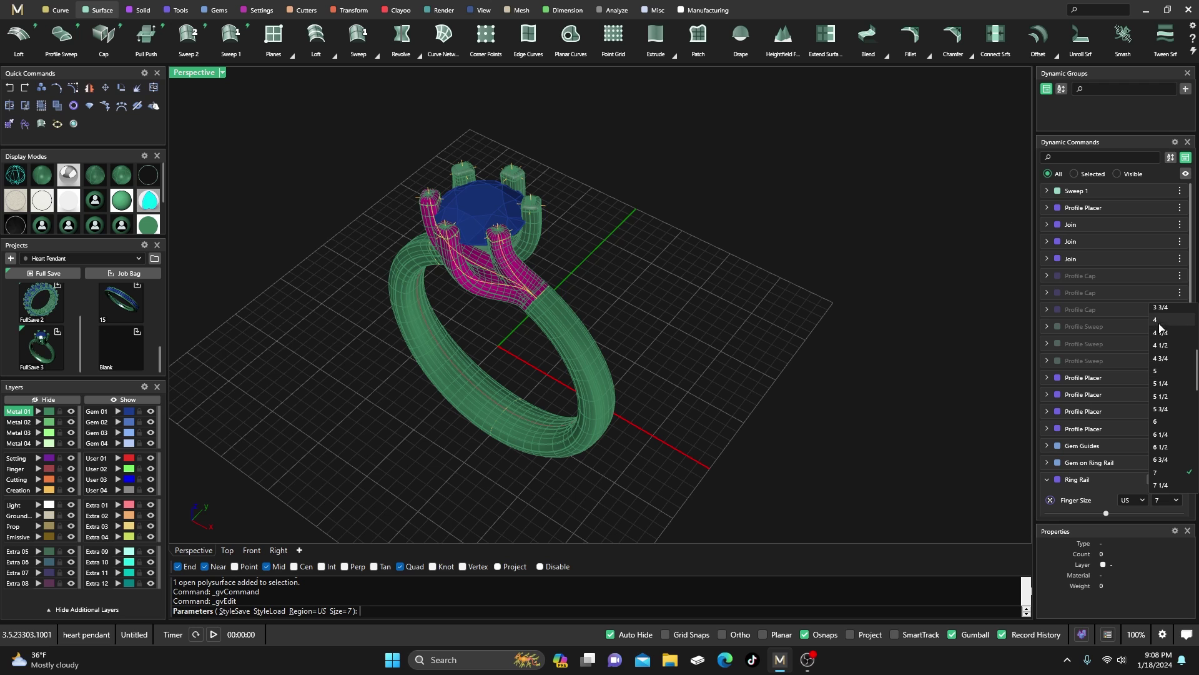
pyautogui.scroll(2, 1165, 330)
pyautogui.click(1166, 326)
pyautogui.moveTo(750, 490); pyautogui.dragTo(658, 412, button='right')
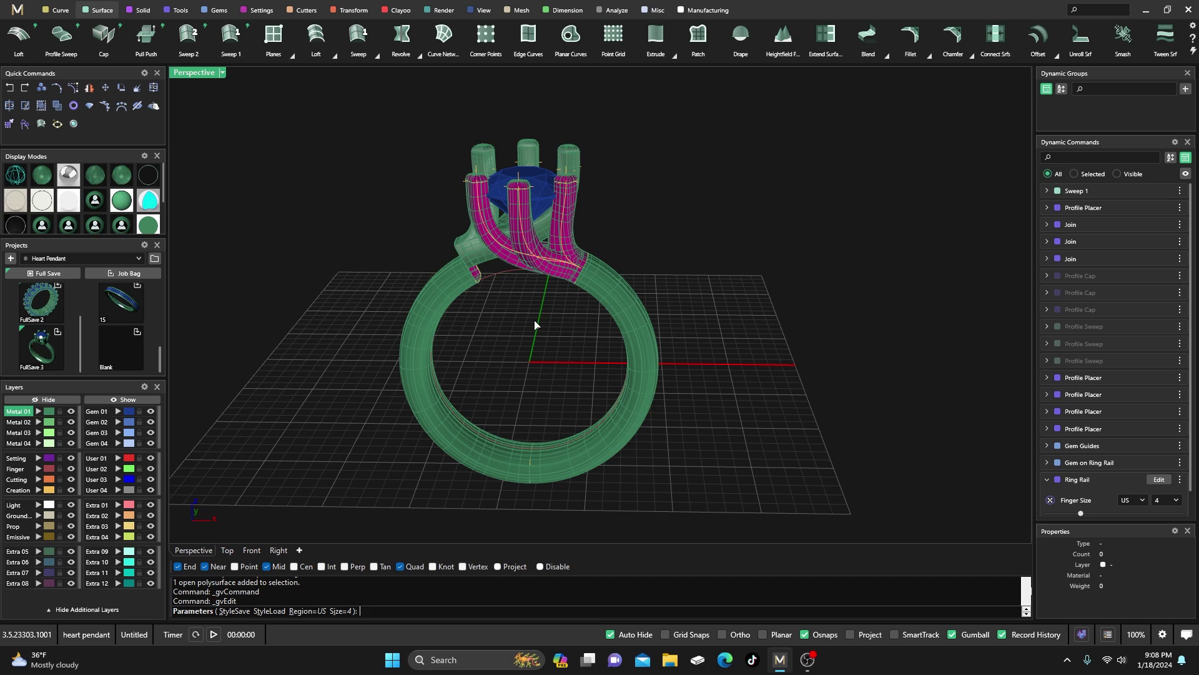
pyautogui.press('Return')
pyautogui.moveTo(534, 325); pyautogui.dragTo(462, 354, button='right')
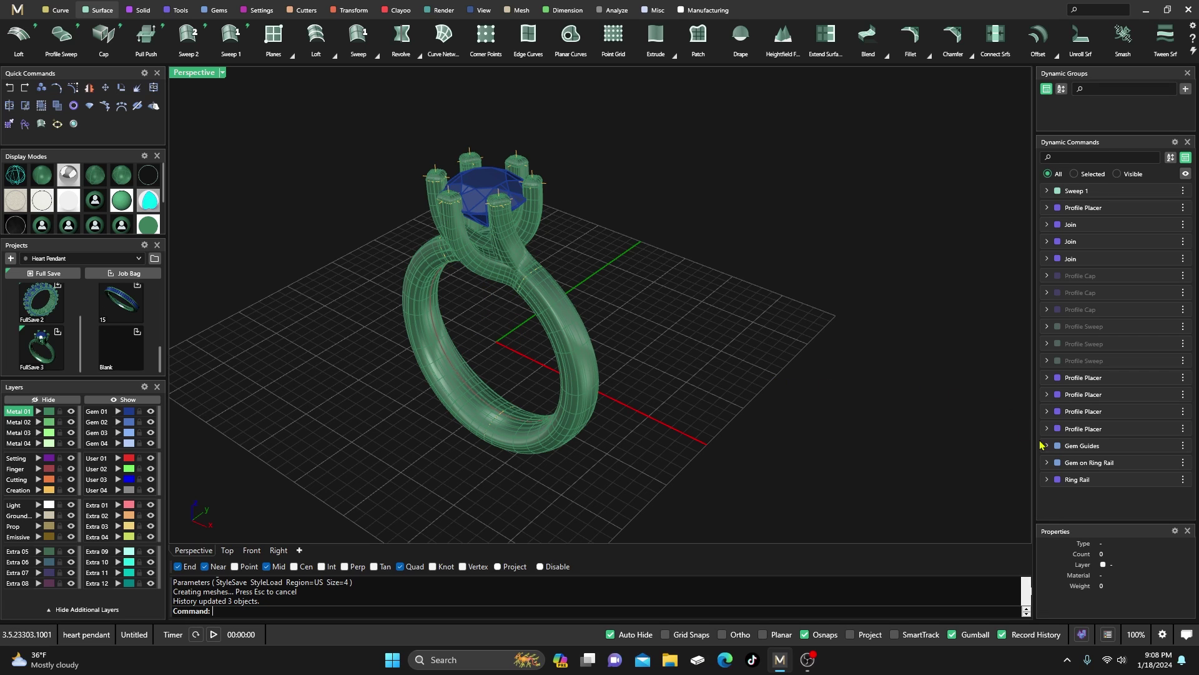
# Set the ring rail's finger size to US 7 and update the whole ring.
pyautogui.click(1158, 479)
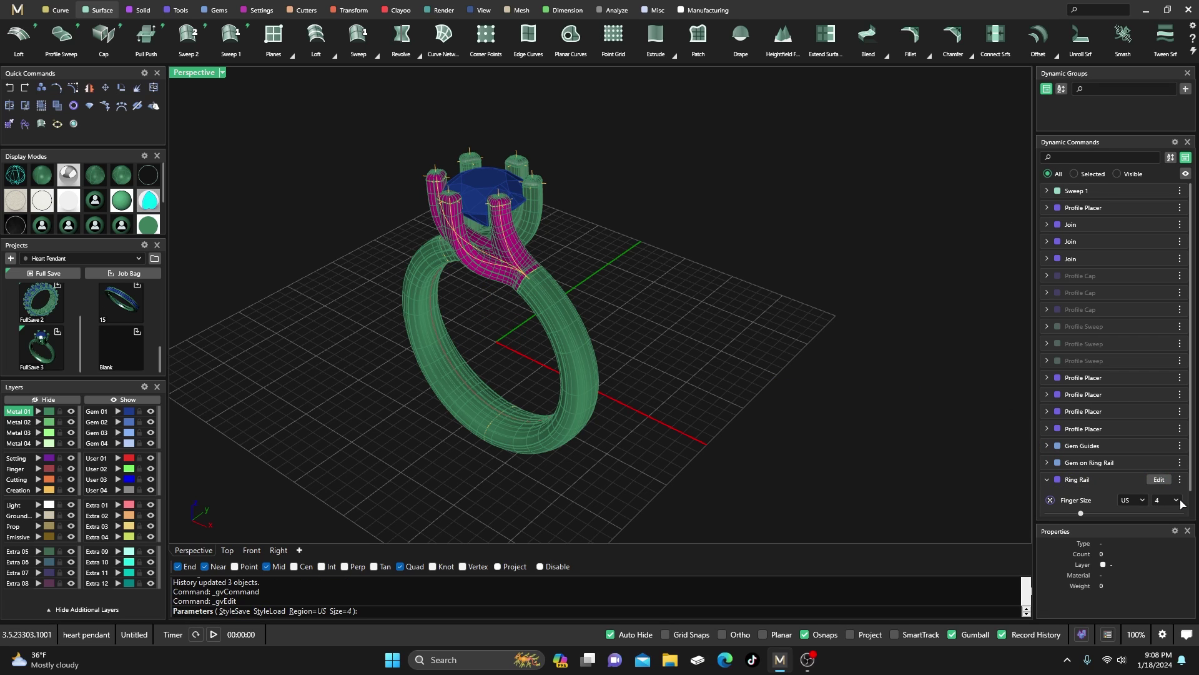
pyautogui.click(1176, 500)
pyautogui.click(1161, 467)
pyautogui.moveTo(684, 406); pyautogui.dragTo(549, 372, button='right')
pyautogui.rightClick(674, 352)
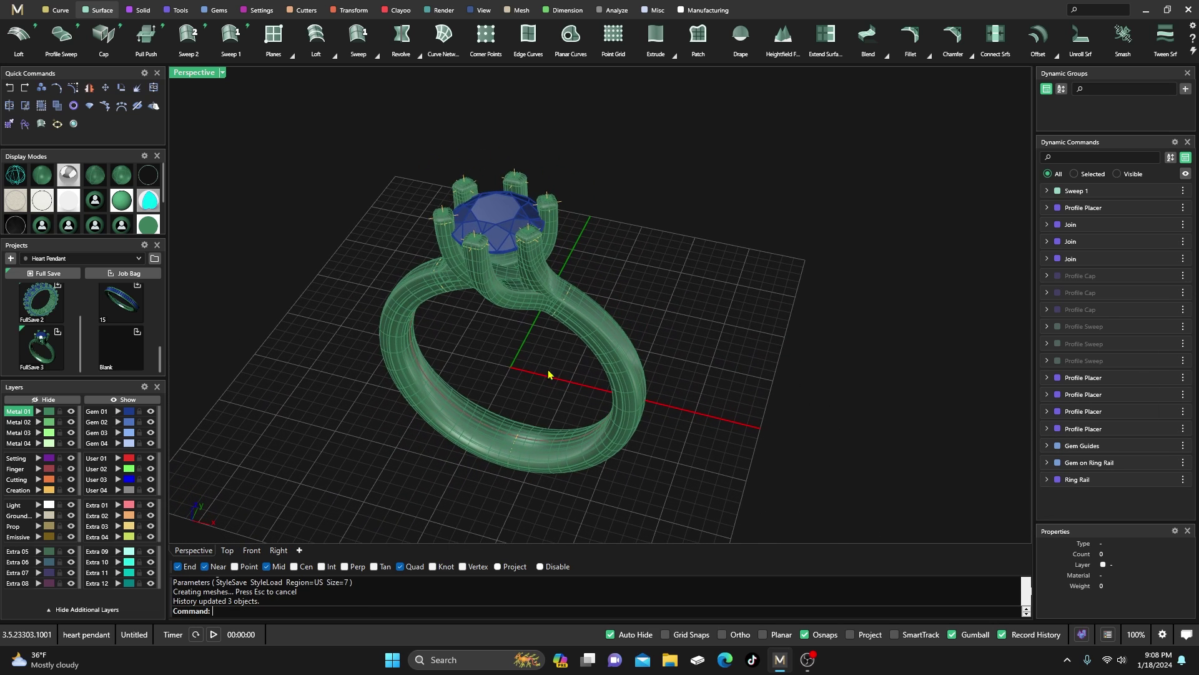
# Enlarge the center gem on the ring rail to a width of about 8.6 mm and update the prong head.
pyautogui.scroll(4, 508, 308)
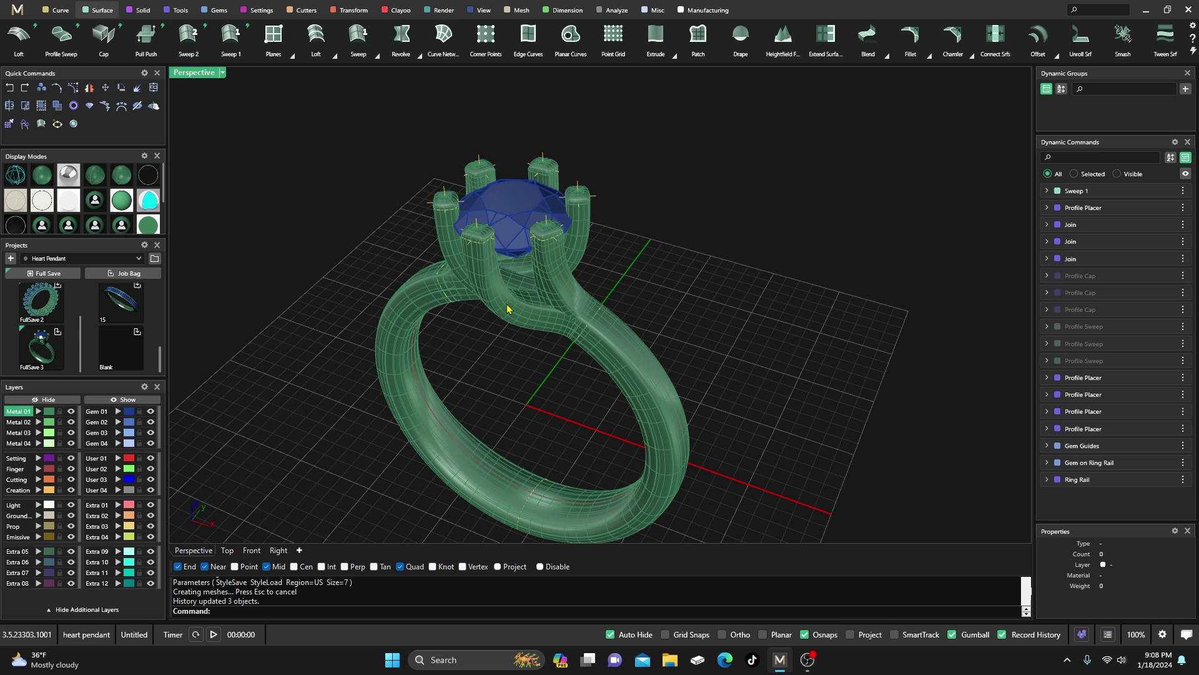
pyautogui.click(506, 203)
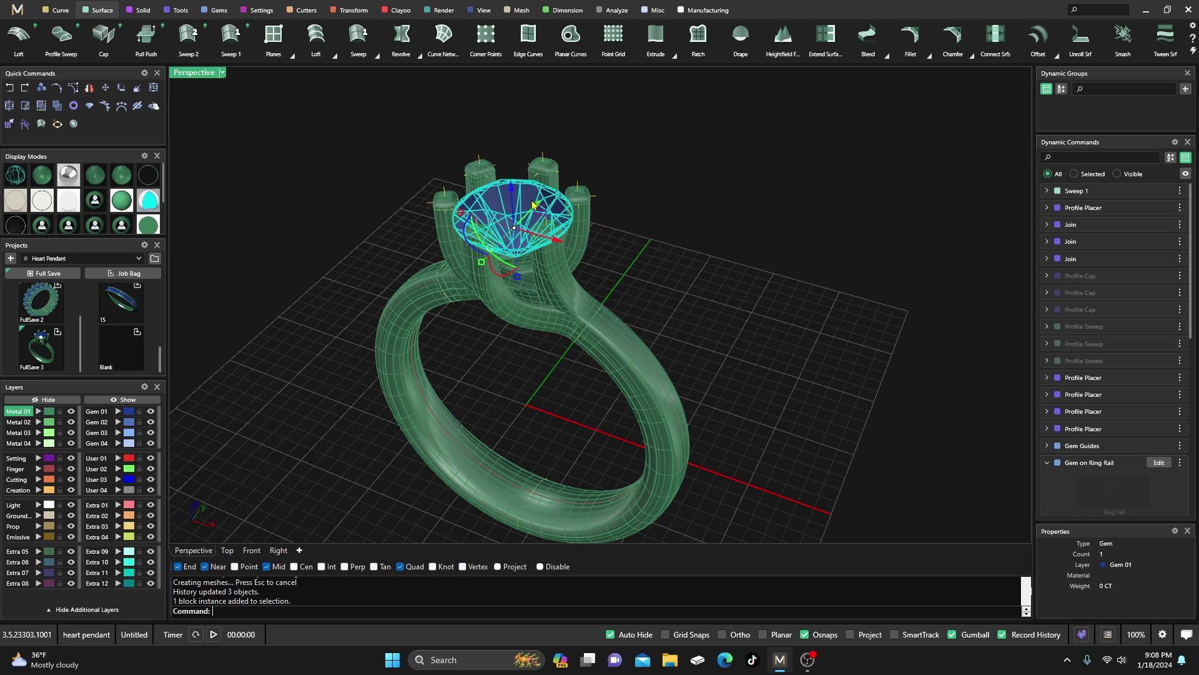
pyautogui.click(1158, 463)
pyautogui.moveTo(687, 313); pyautogui.dragTo(633, 261, button='right')
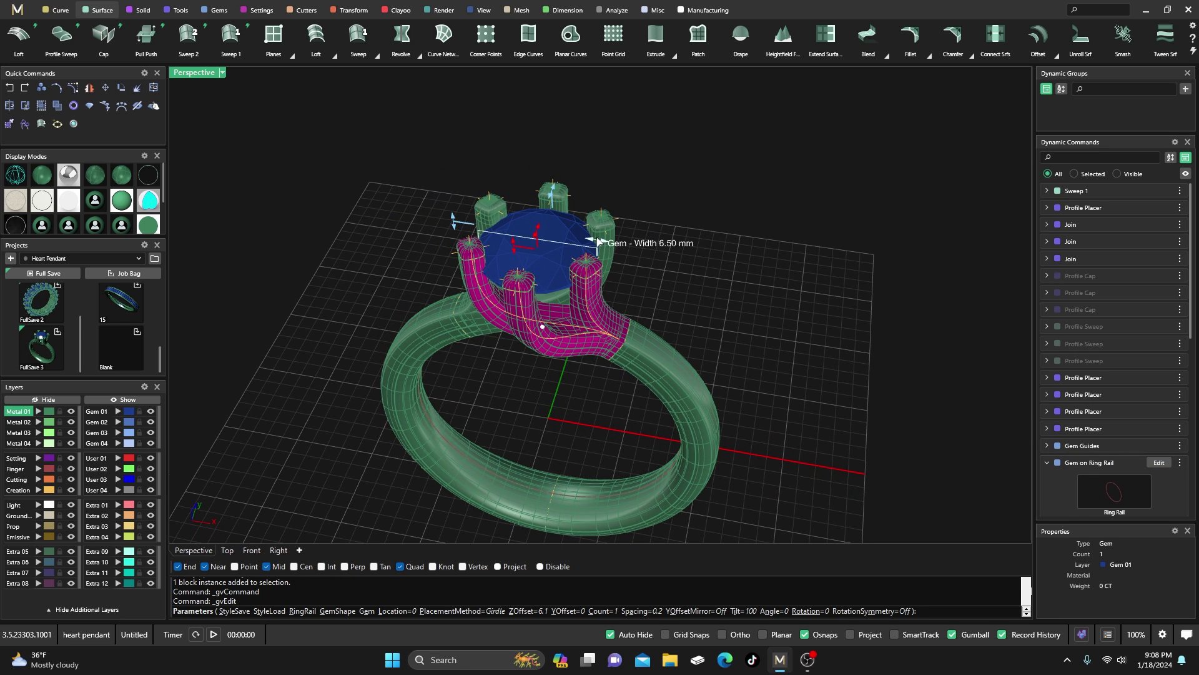
pyautogui.moveTo(608, 244)
pyautogui.mouseDown()
pyautogui.moveTo(634, 245)
pyautogui.moveTo(619, 244)
pyautogui.mouseUp()
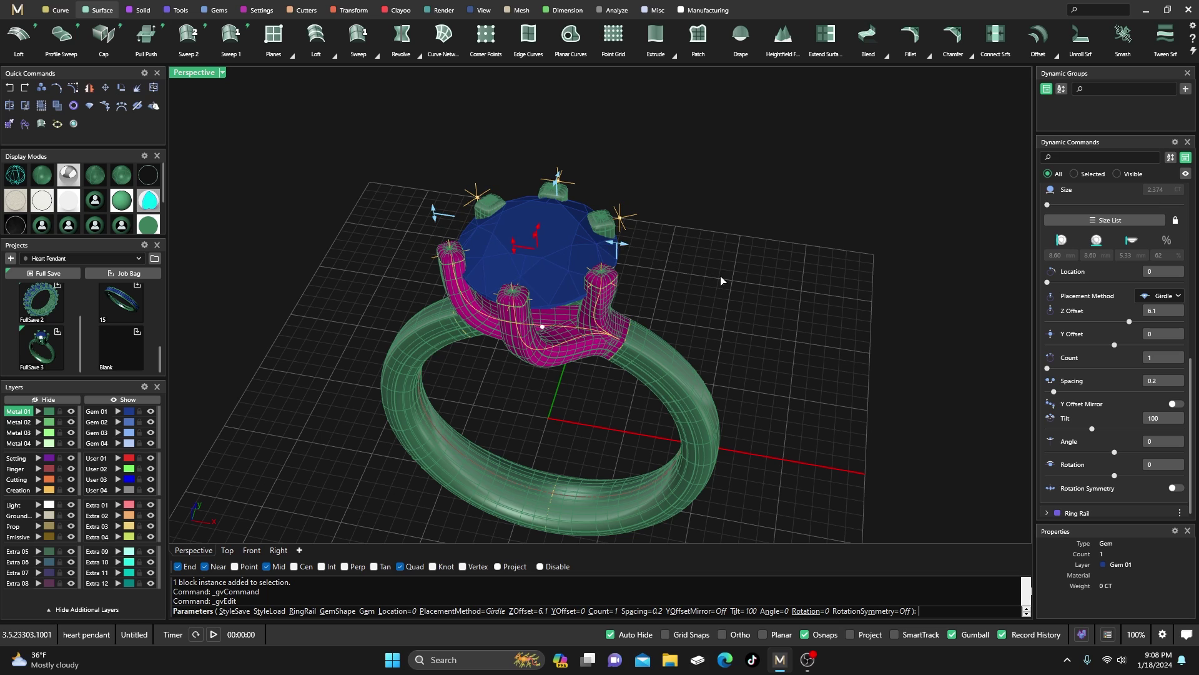
pyautogui.press('Return')
# Examine the underside of the updated prong head and its joints with the shank.
pyautogui.moveTo(726, 308); pyautogui.dragTo(523, 150, button='right')
pyautogui.scroll(6, 516, 275)
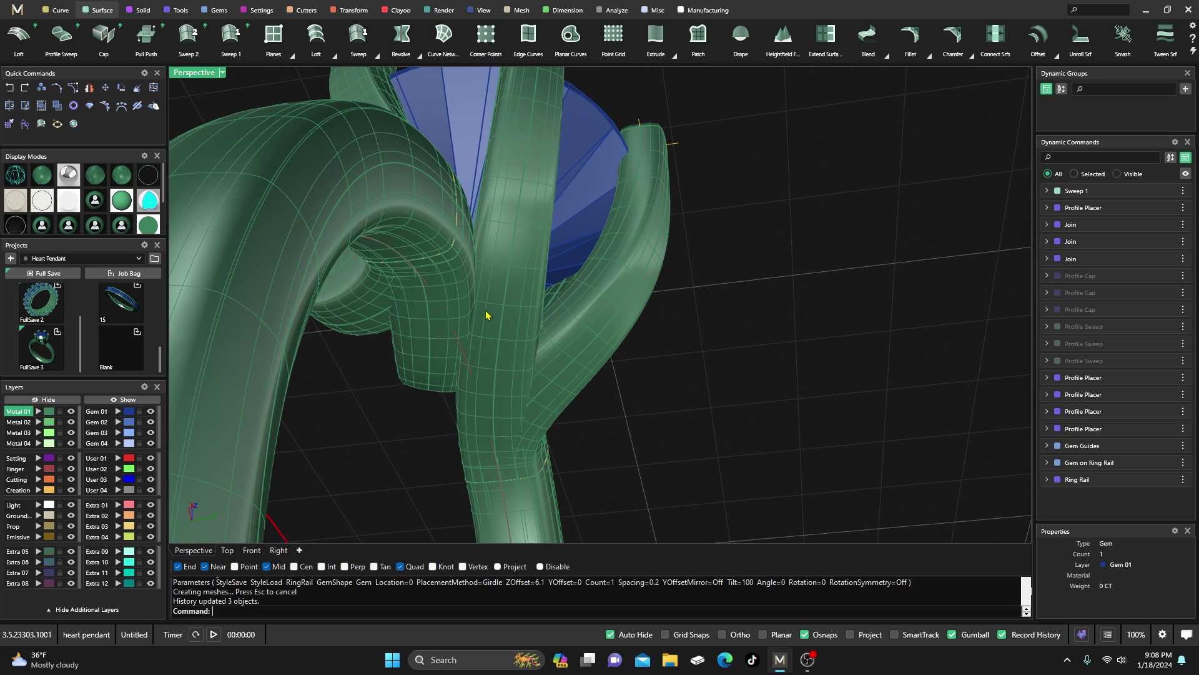
pyautogui.scroll(-5, 477, 311)
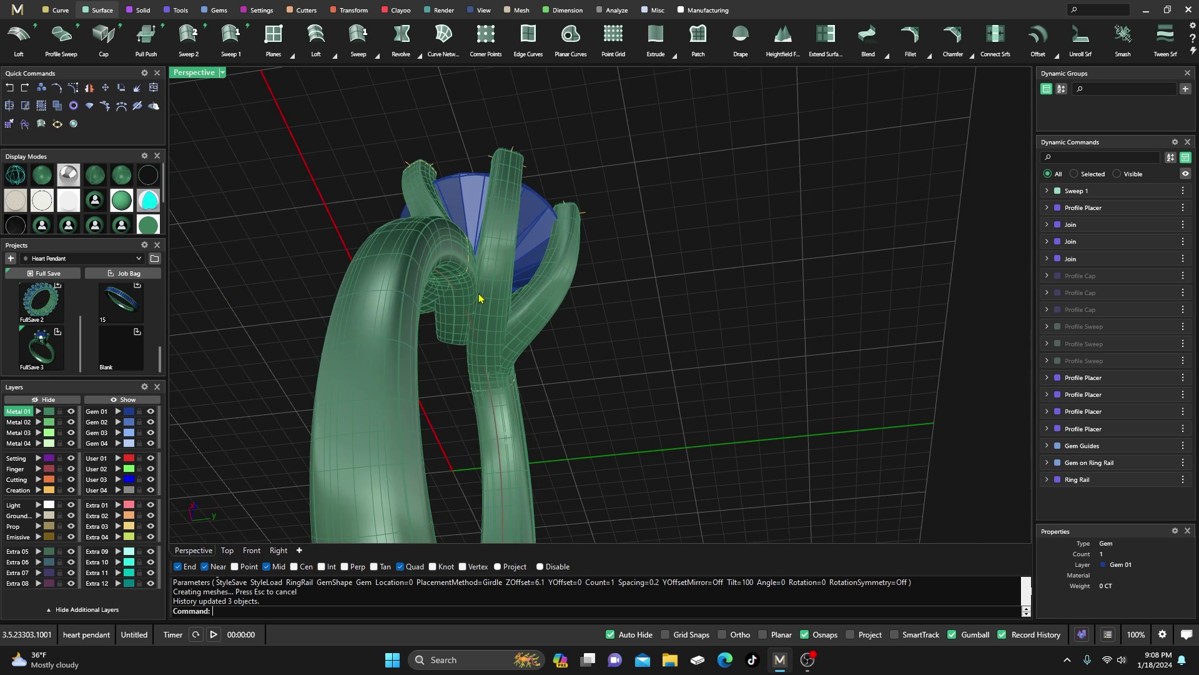
pyautogui.moveTo(444, 281); pyautogui.dragTo(584, 436, button='right')
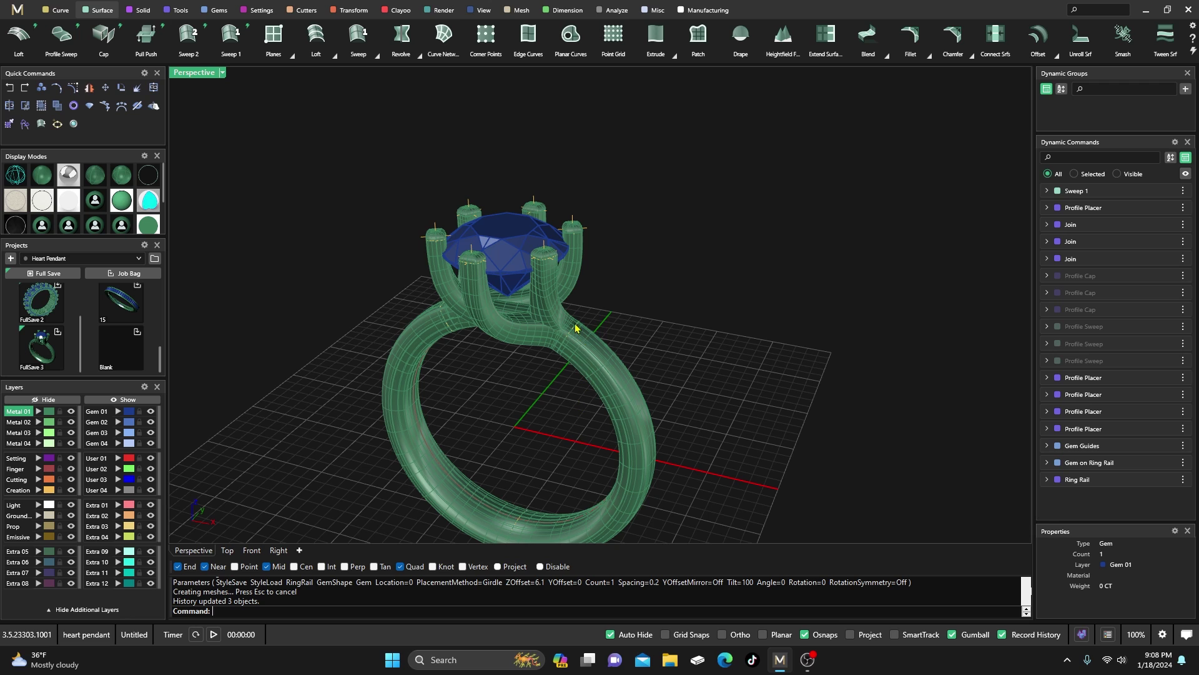
# Open the center gem's Gem on Ring Rail settings for editing.
pyautogui.moveTo(575, 328); pyautogui.dragTo(549, 324, button='right')
pyautogui.scroll(2, 549, 324)
pyautogui.click(553, 320)
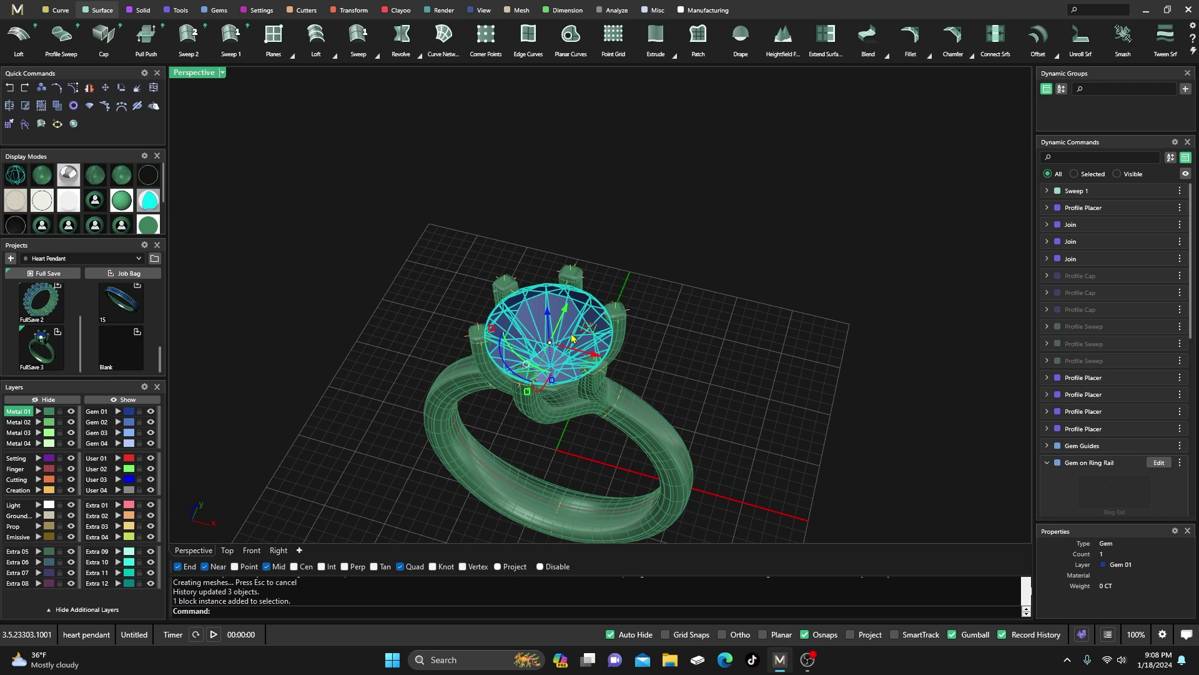
pyautogui.click(1159, 463)
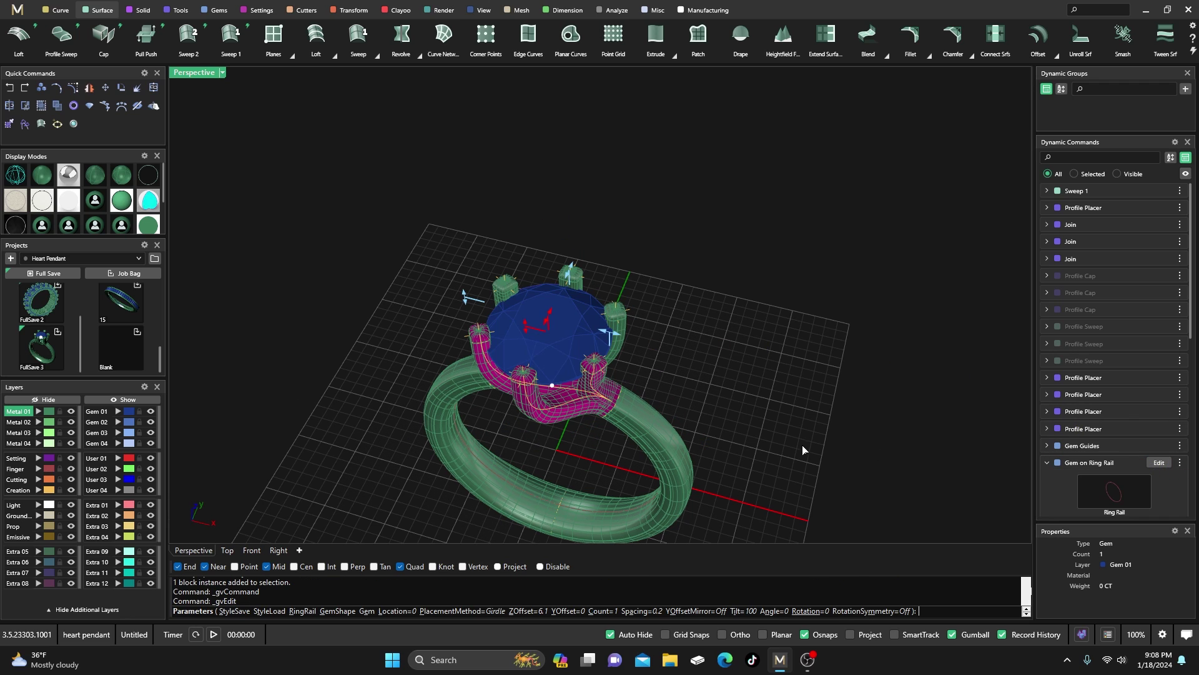